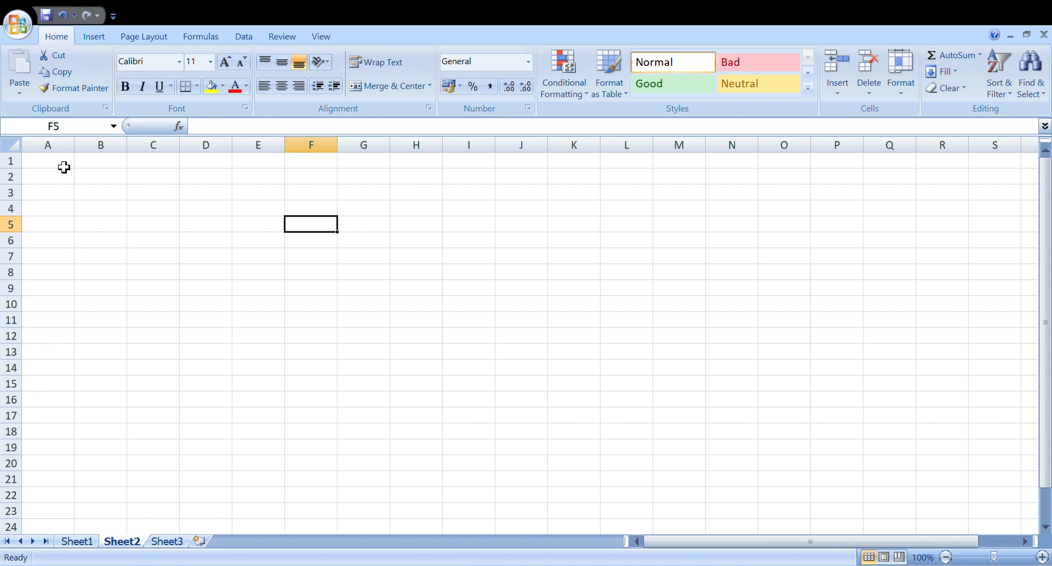
- Enter the subject headings MATHS, ENG, LIT and CRK across cells B1 to E1
{"action": "left_click", "coordinate": [63, 167]}
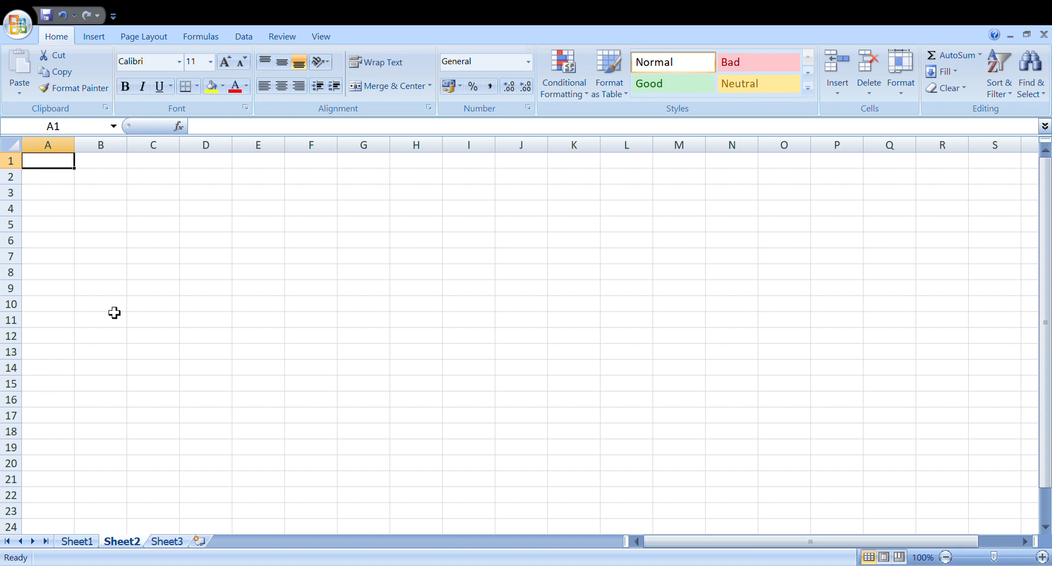
{"action": "left_click", "coordinate": [118, 164]}
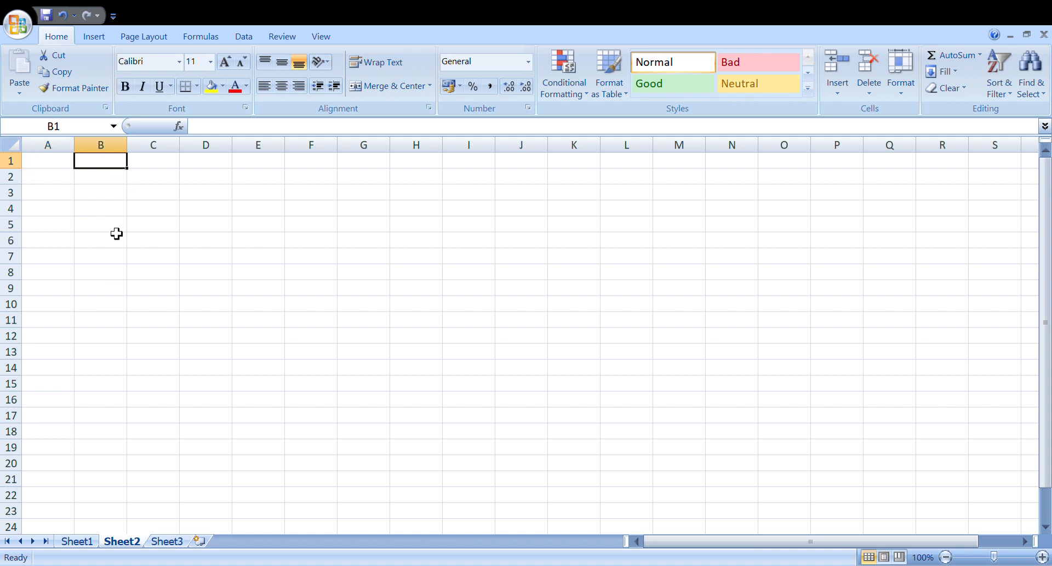
{"action": "type", "text": "M"}
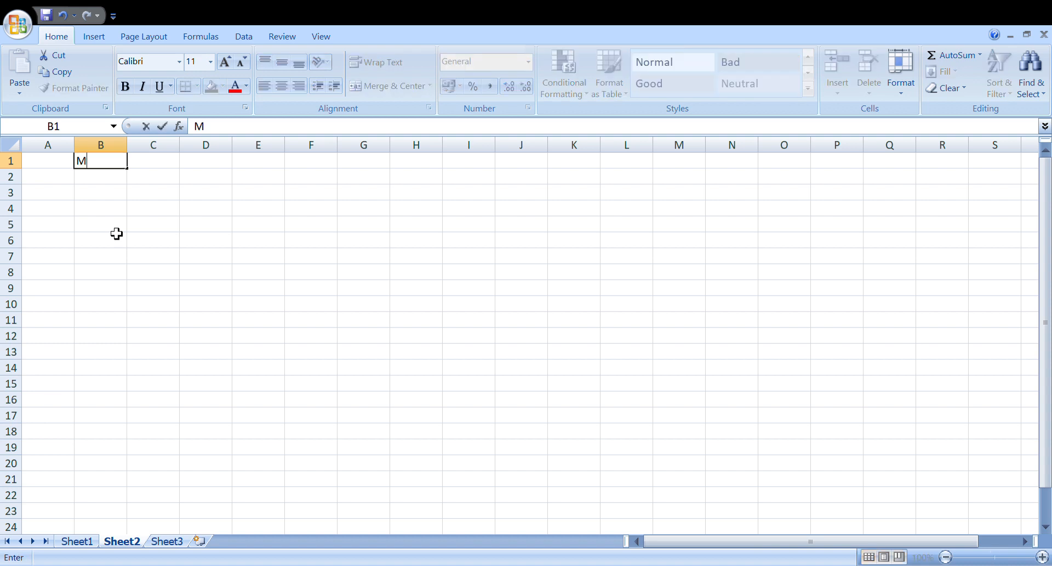
{"action": "type", "text": "ATHS"}
{"action": "key", "text": "Tab"}
{"action": "type", "text": "ENG"}
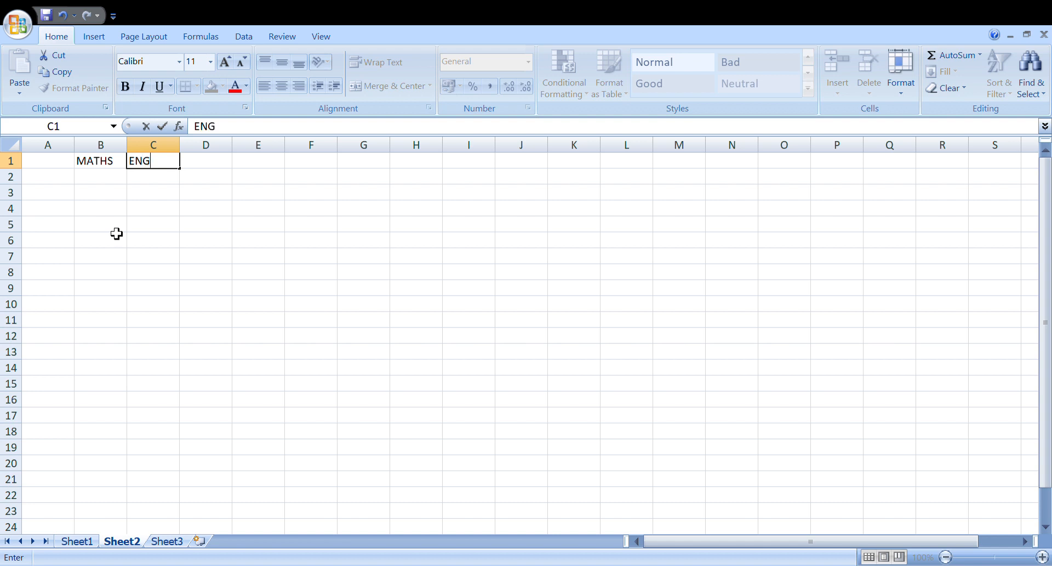
{"action": "key", "text": "Tab"}
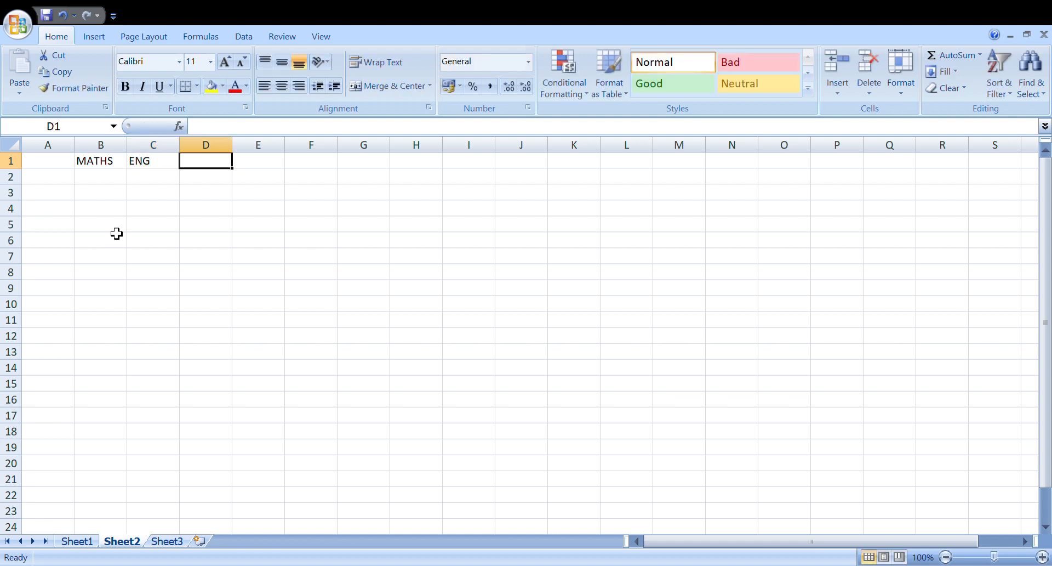
{"action": "type", "text": "LIT"}
{"action": "key", "text": "Tab"}
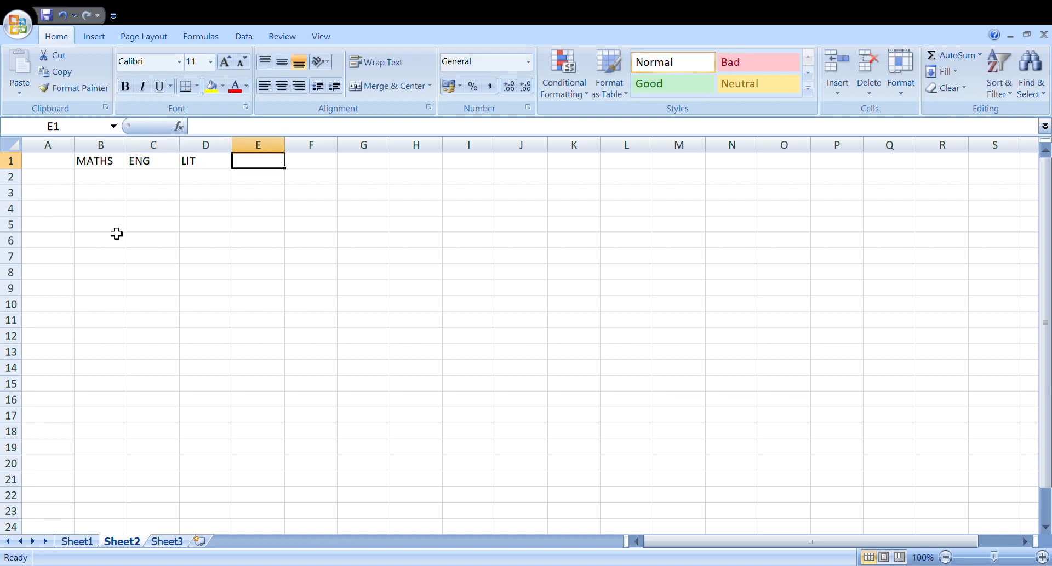
{"action": "type", "text": "CR"}
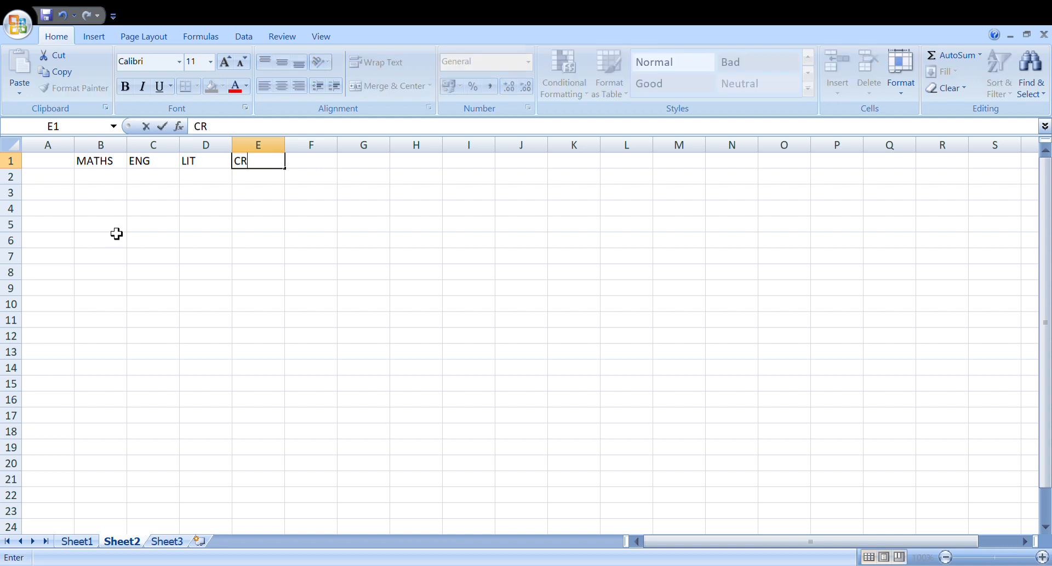
{"action": "type", "text": "K"}
- Enter the first four students' names in cells A2 to A5, one per row
{"action": "left_click", "coordinate": [59, 185]}
{"action": "type", "text": "J"}
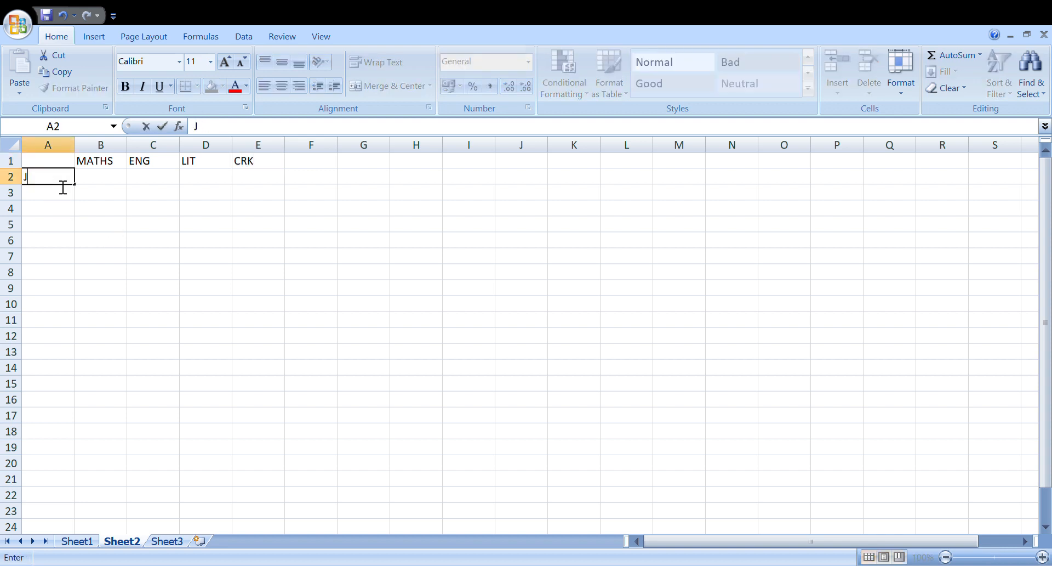
{"action": "type", "text": "AMES"}
{"action": "key", "text": "Return"}
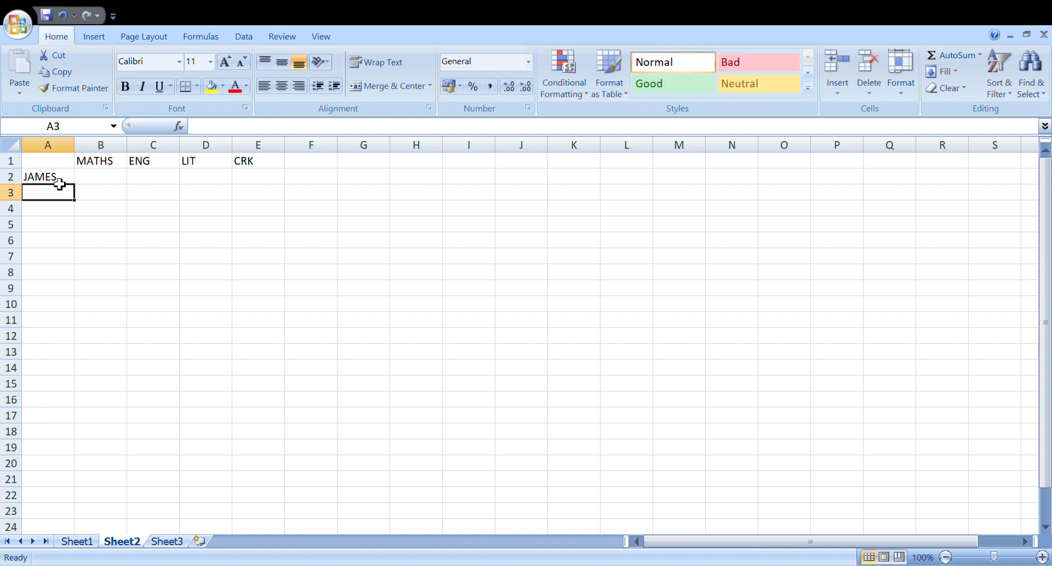
{"action": "type", "text": "GINA"}
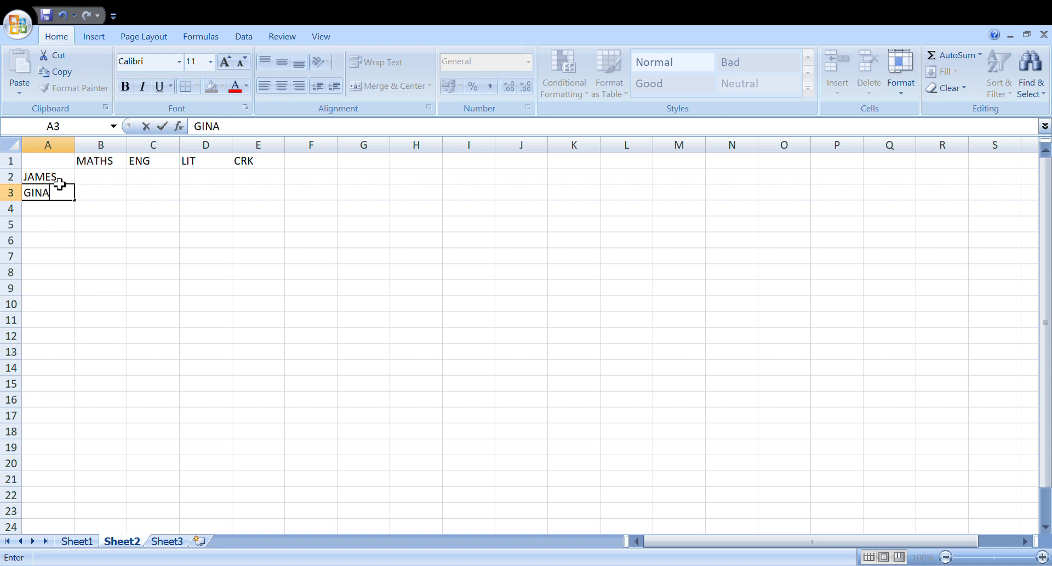
{"action": "key", "text": "Return"}
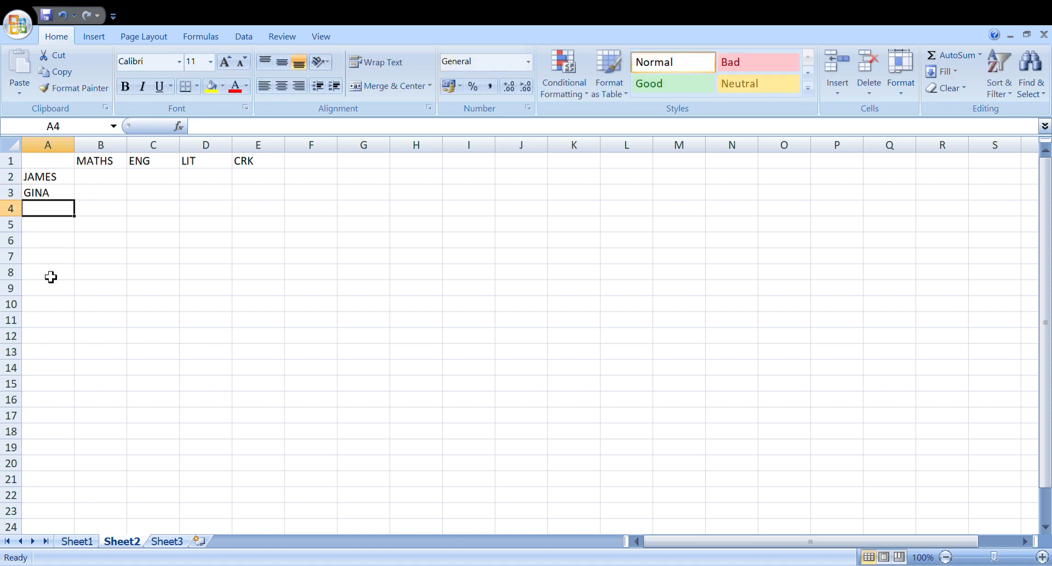
{"action": "type", "text": "RAPH"}
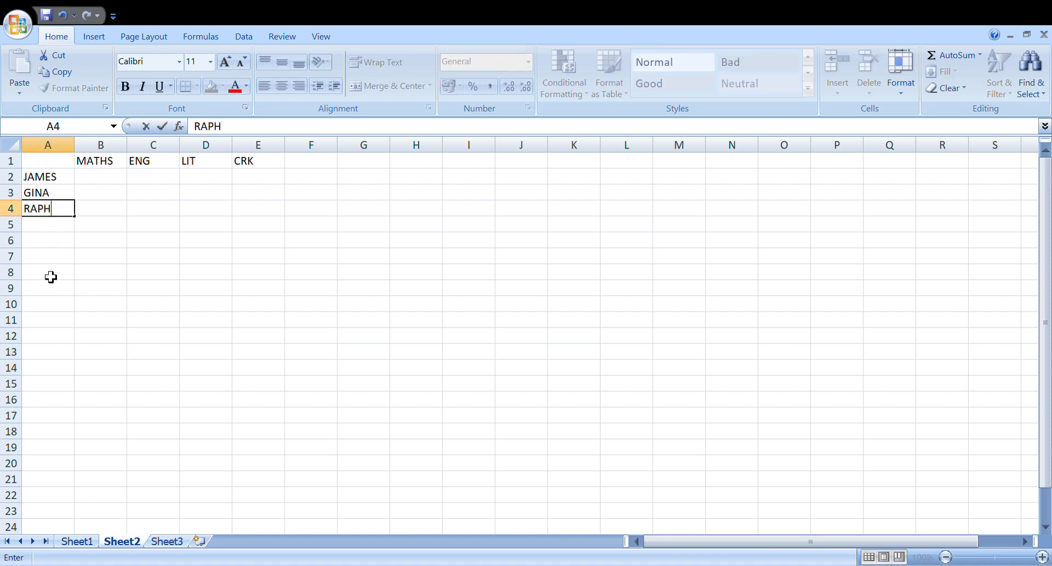
{"action": "key", "text": "Return"}
{"action": "type", "text": "H"}
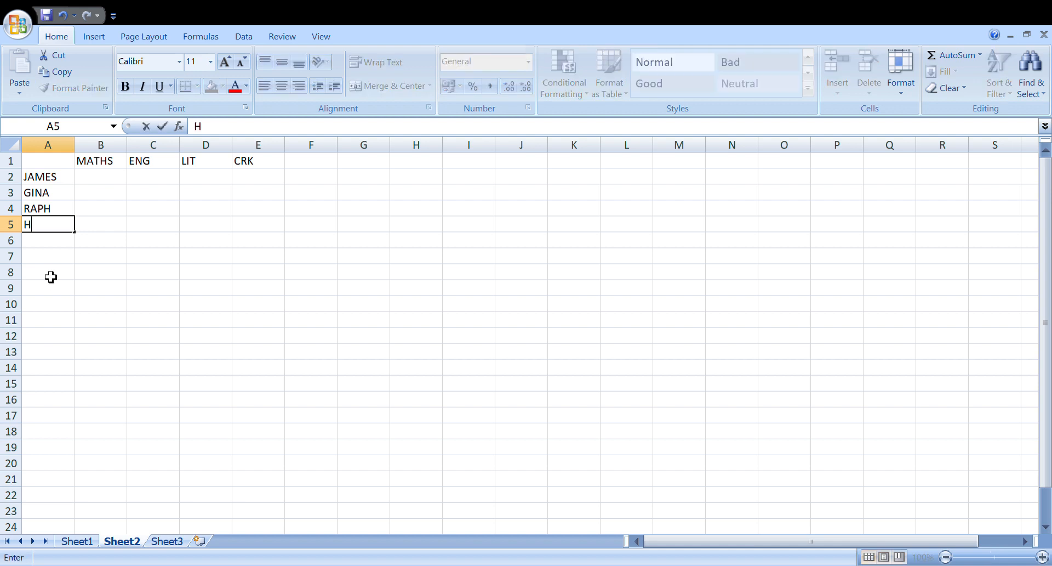
{"action": "type", "text": "ELLEN"}
{"action": "key", "text": "Return"}
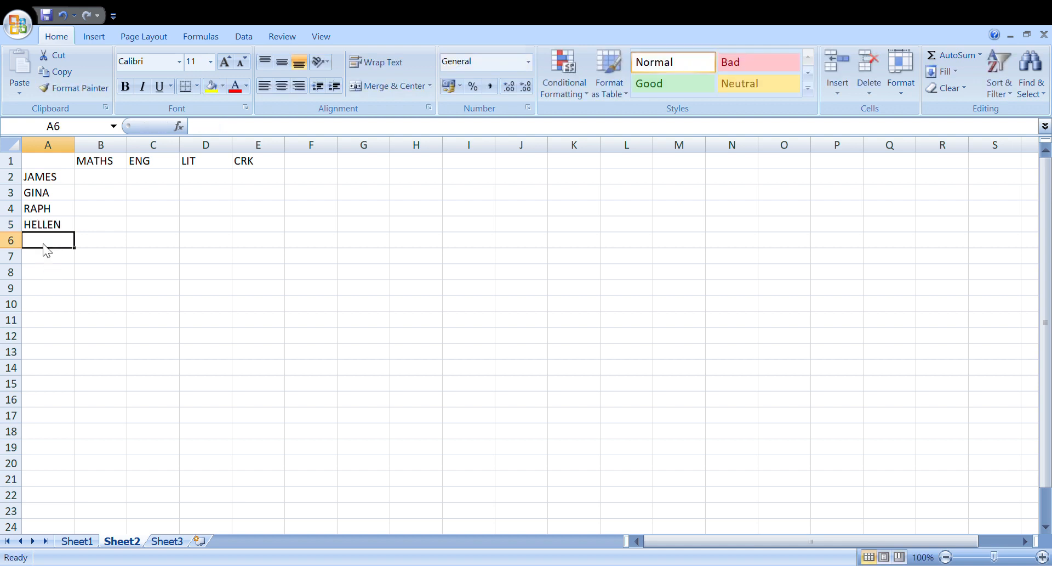
- Enter the remaining four students' names in cells A6 to A9, one per row
{"action": "type", "text": "JU"}
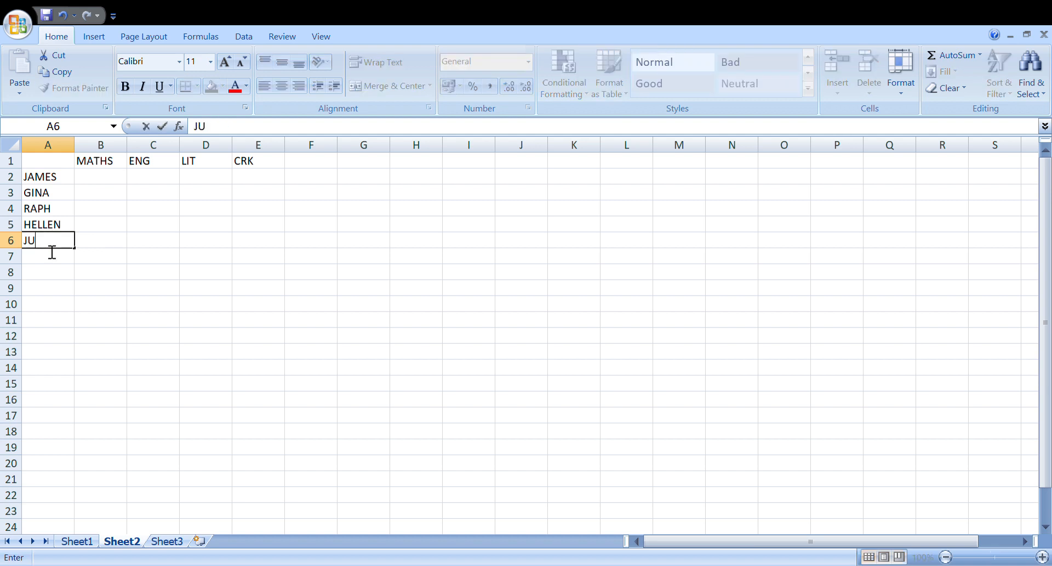
{"action": "type", "text": "DITH"}
{"action": "key", "text": "Return"}
{"action": "type", "text": "FAITH"}
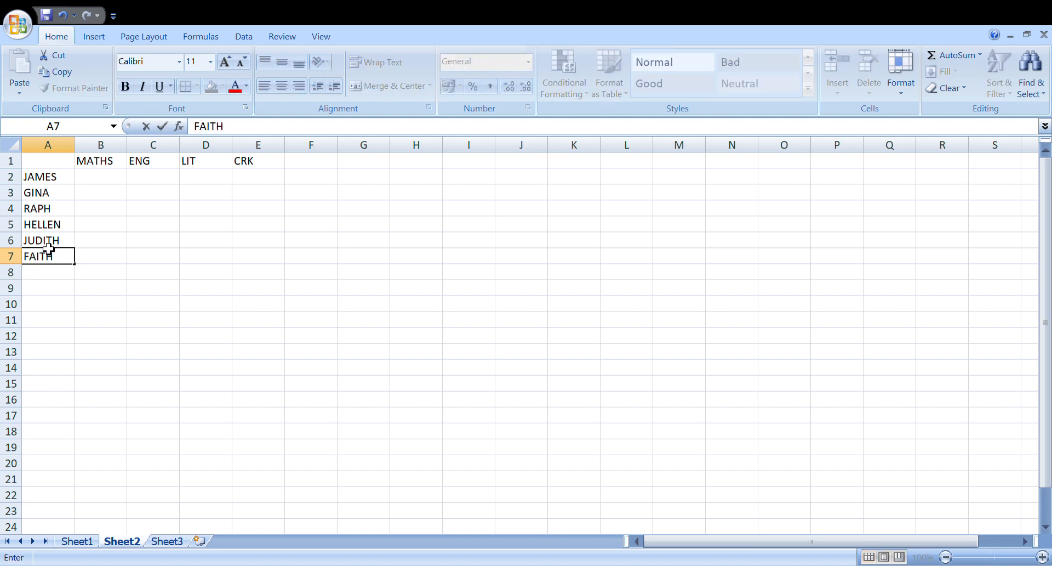
{"action": "key", "text": "Return"}
{"action": "type", "text": "L"}
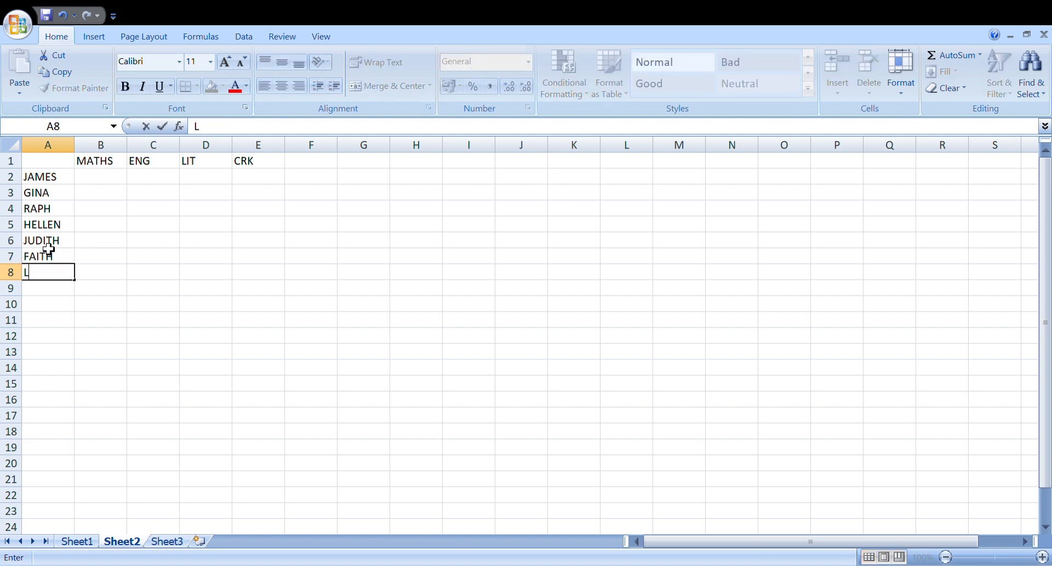
{"action": "type", "text": "IZZY"}
{"action": "key", "text": "Return"}
{"action": "type", "text": "PAT"}
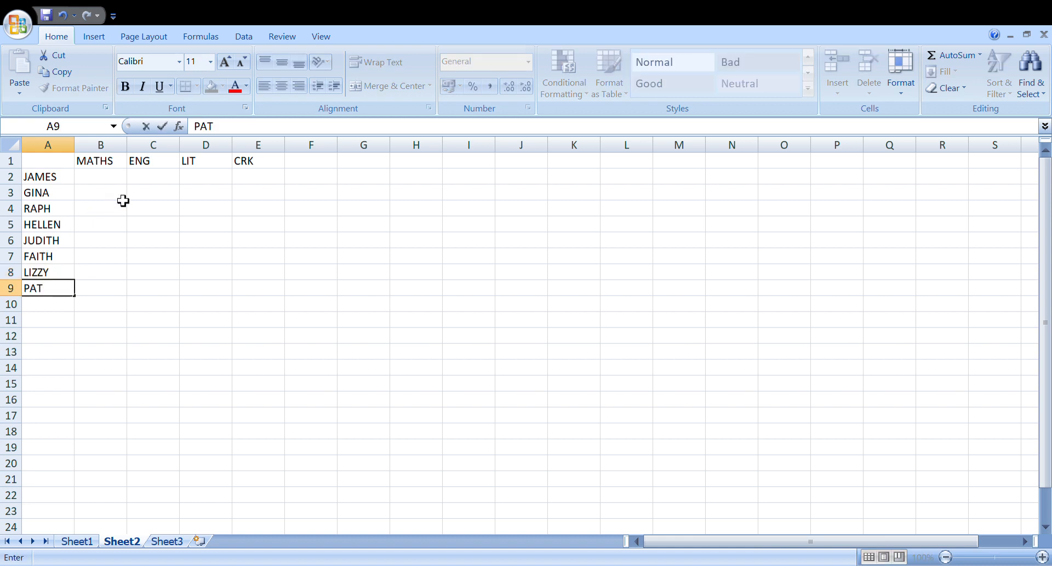
{"action": "left_click", "coordinate": [145, 246]}
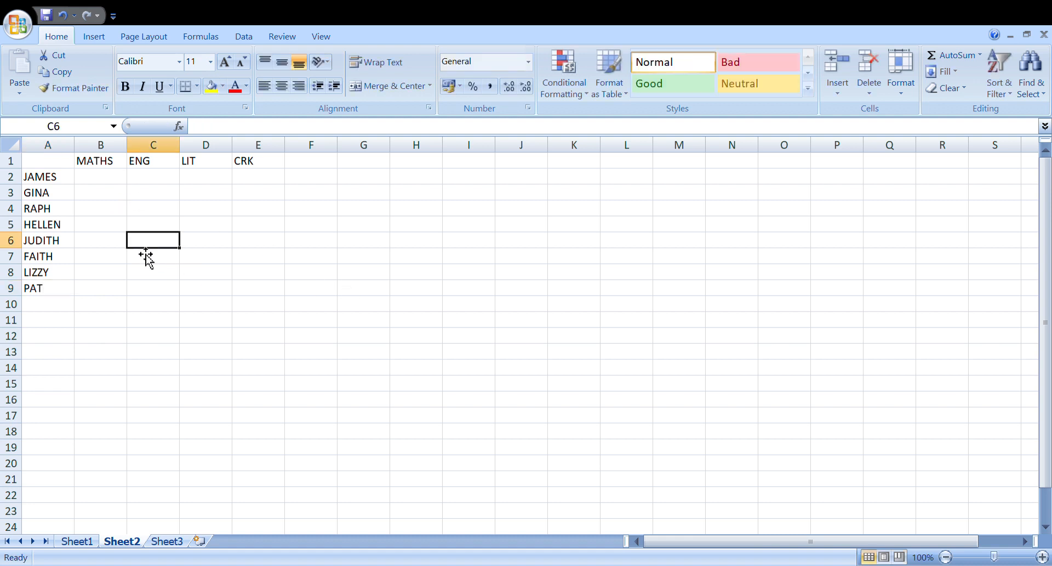
{"action": "left_click", "coordinate": [120, 168]}
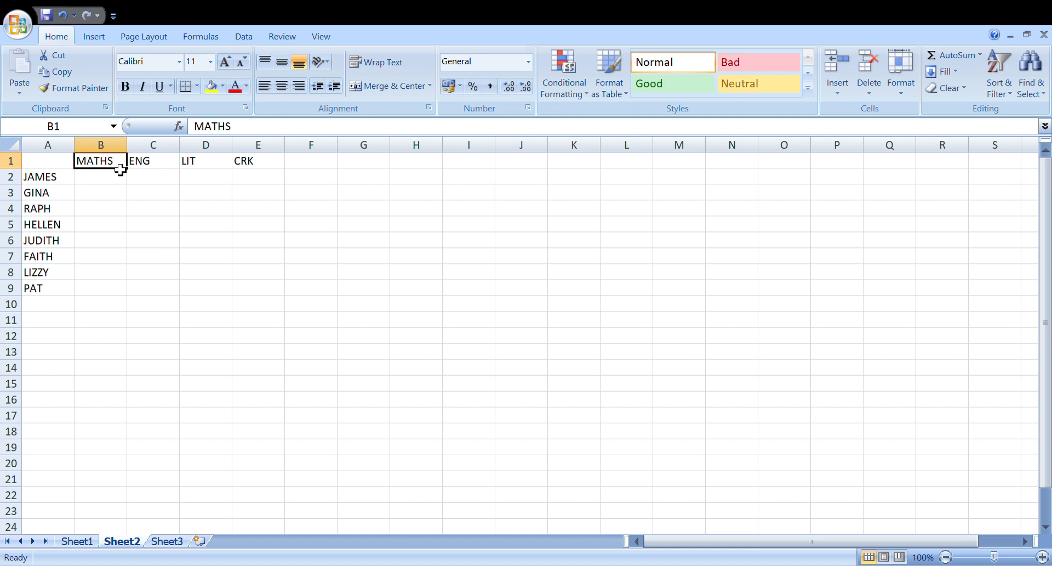
{"action": "left_click", "coordinate": [150, 165]}
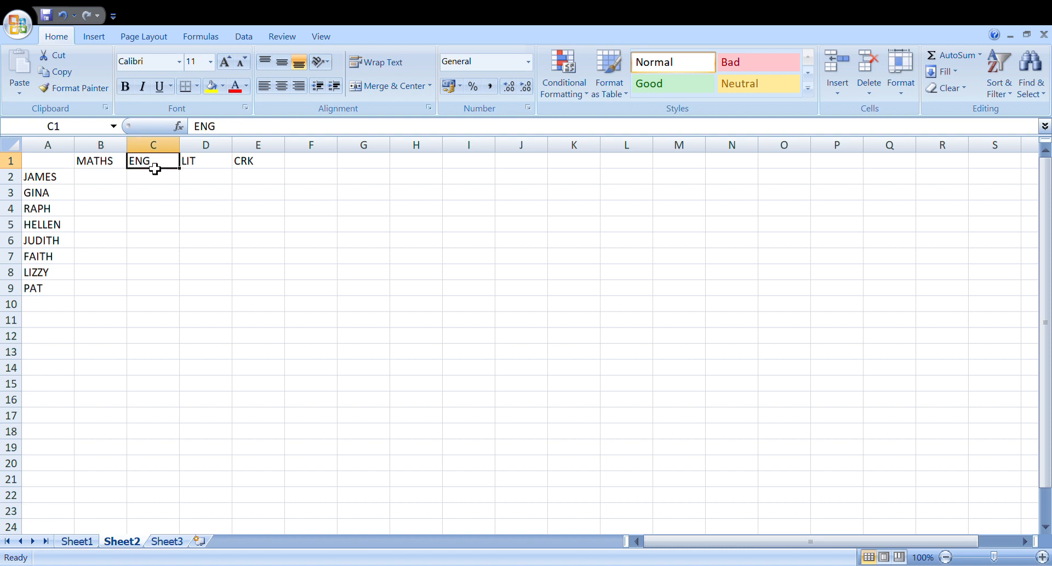
{"action": "left_click", "coordinate": [211, 163]}
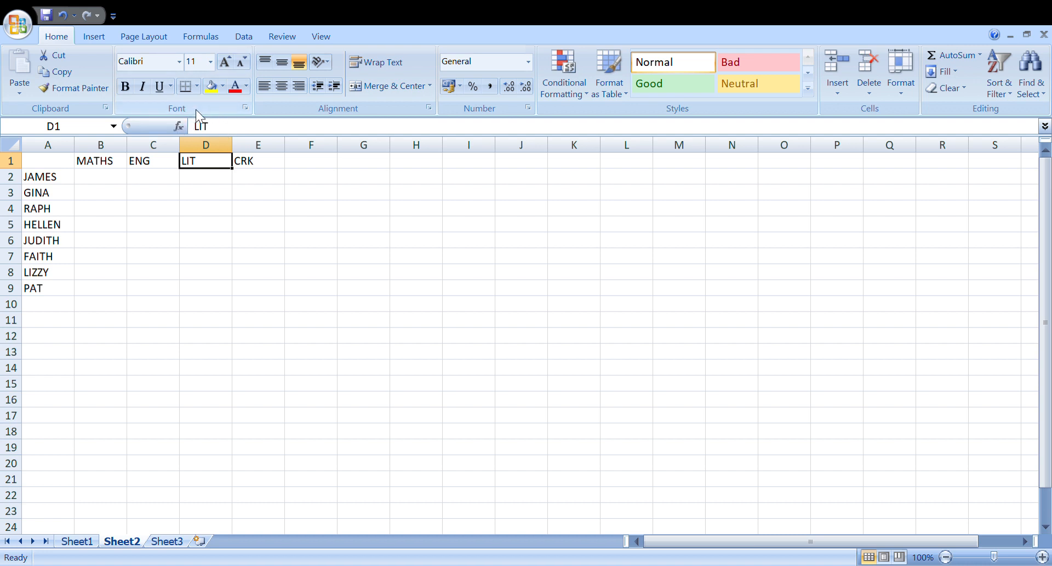
{"action": "left_click", "coordinate": [262, 165]}
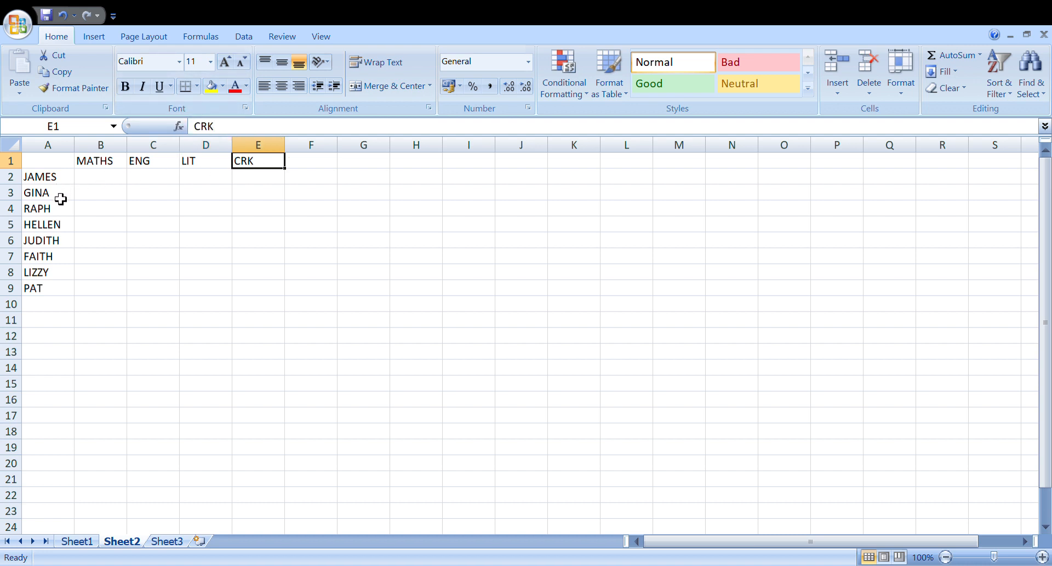
- Append a G to the CRK heading in E1 by editing inside the cell, and remove it again
{"action": "double_click", "coordinate": [274, 167]}
{"action": "type", "text": "G"}
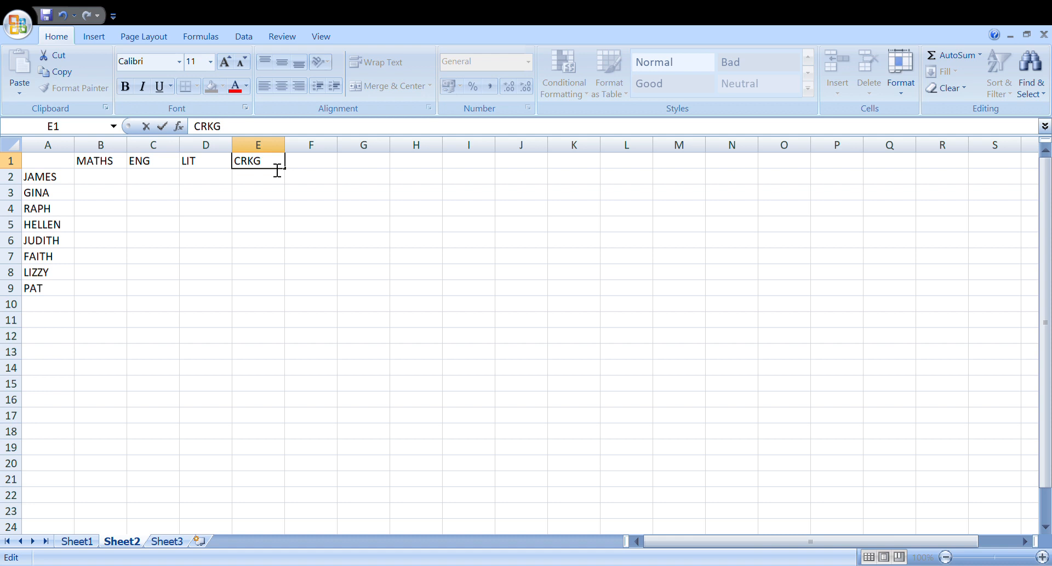
{"action": "key", "text": "BackSpace"}
- Extend the LIT heading in D1 to LITER and shorten it back to LIT
{"action": "left_click", "coordinate": [212, 167]}
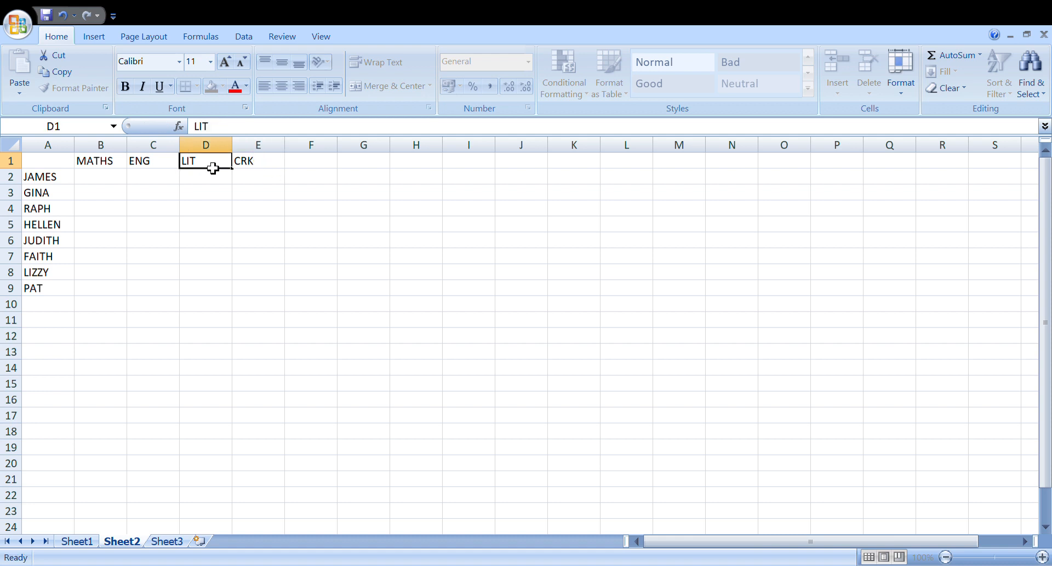
{"action": "left_click", "coordinate": [218, 131]}
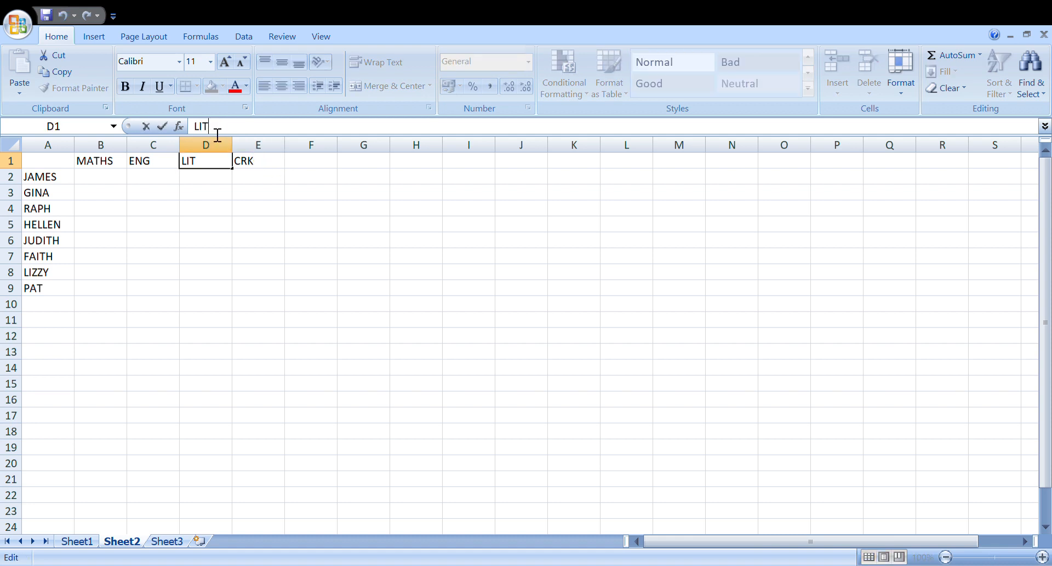
{"action": "type", "text": "ER"}
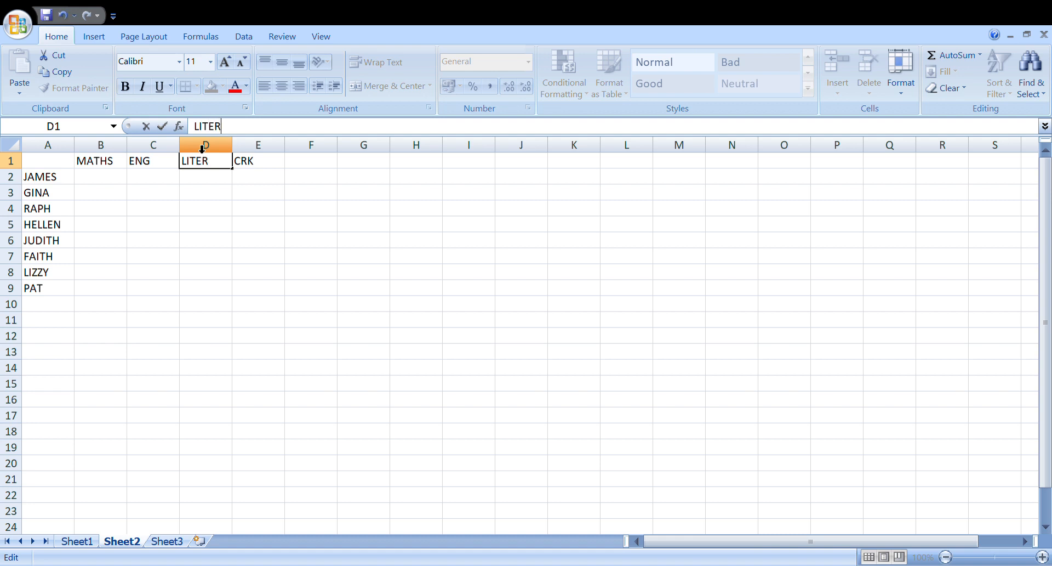
{"action": "key", "text": "BackSpace"}
{"action": "key", "text": "BackSpace"}
{"action": "left_click", "coordinate": [160, 181]}
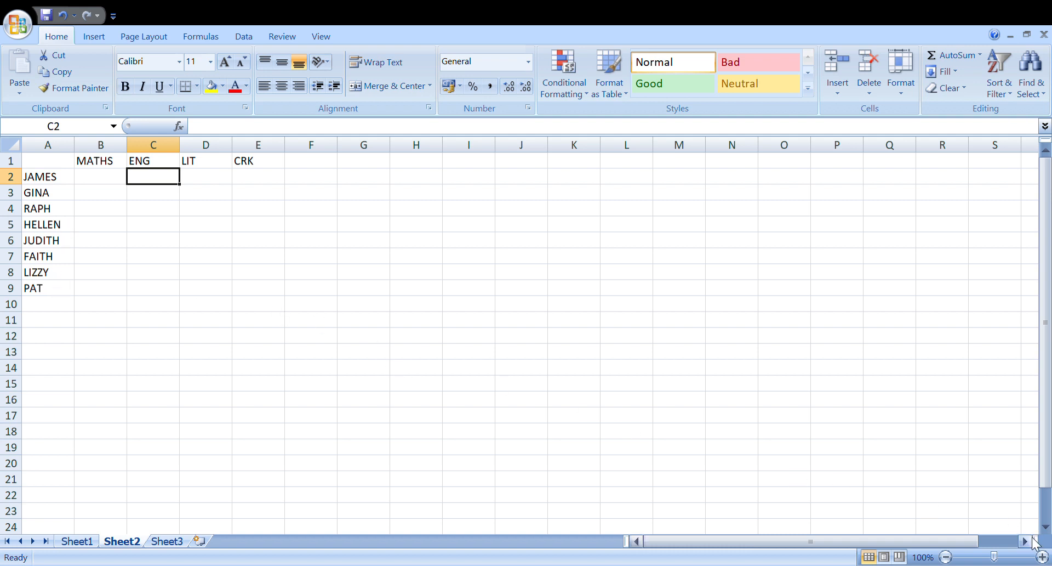
- Enlarge the worksheet view to 190%
{"action": "left_click", "coordinate": [1042, 556]}
{"action": "left_click", "coordinate": [1042, 557]}
{"action": "left_click", "coordinate": [1043, 557]}
{"action": "left_click", "coordinate": [1042, 556]}
{"action": "left_click", "coordinate": [1042, 557]}
{"action": "left_click", "coordinate": [1042, 556]}
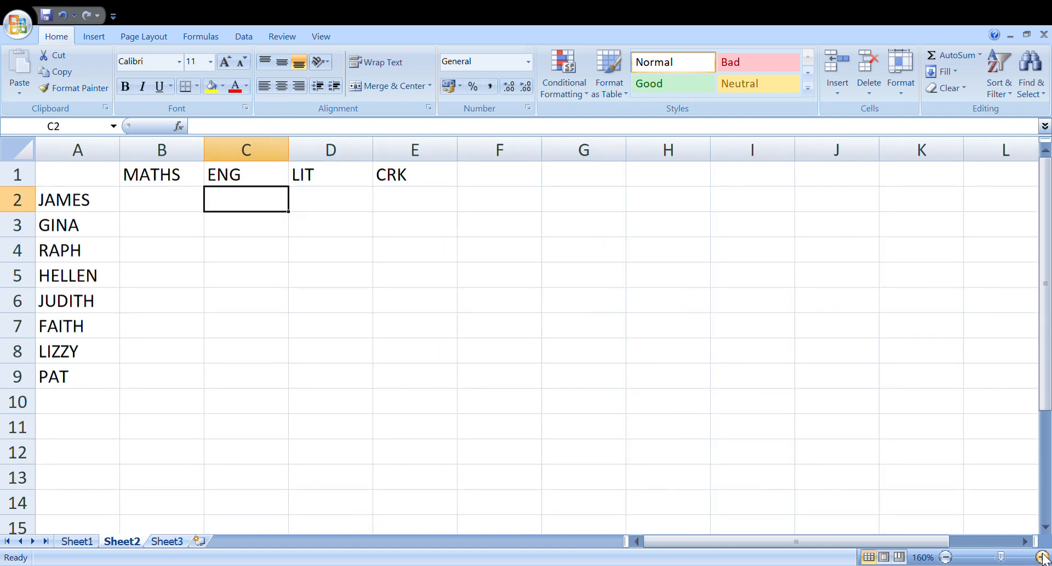
{"action": "left_click", "coordinate": [1042, 556]}
{"action": "left_click", "coordinate": [1043, 557]}
{"action": "left_click", "coordinate": [1042, 557]}
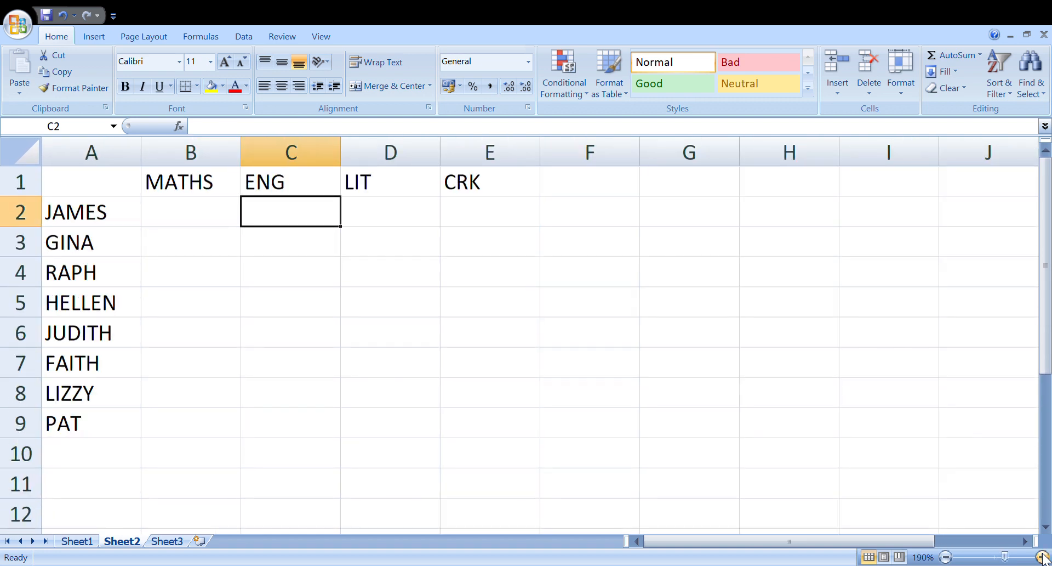
- Enter the MATHS marks 45, 65, 89 and 76 for the first four students in B2 to B5
{"action": "left_click", "coordinate": [147, 211]}
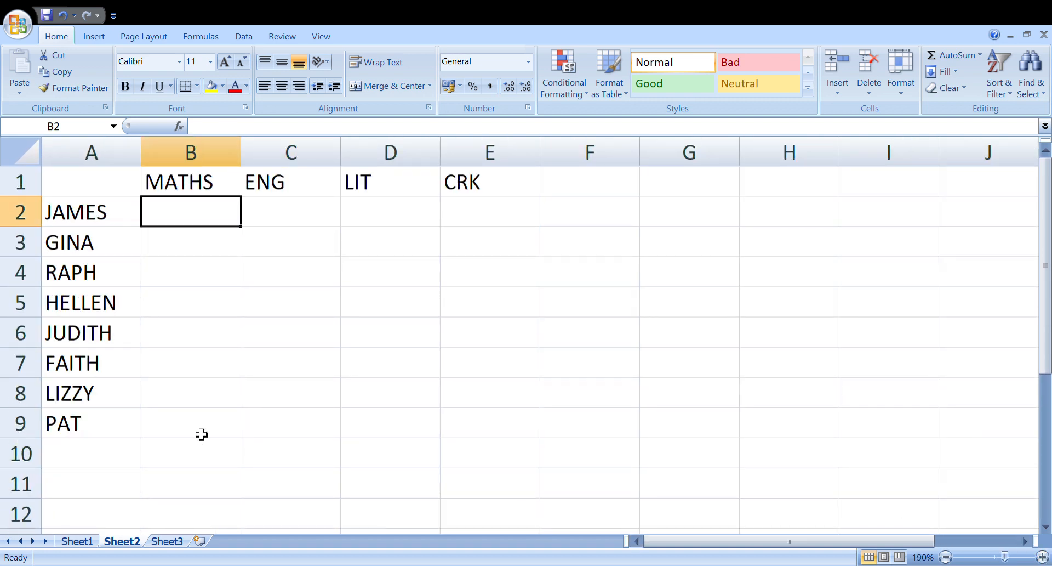
{"action": "type", "text": "45"}
{"action": "key", "text": "Return"}
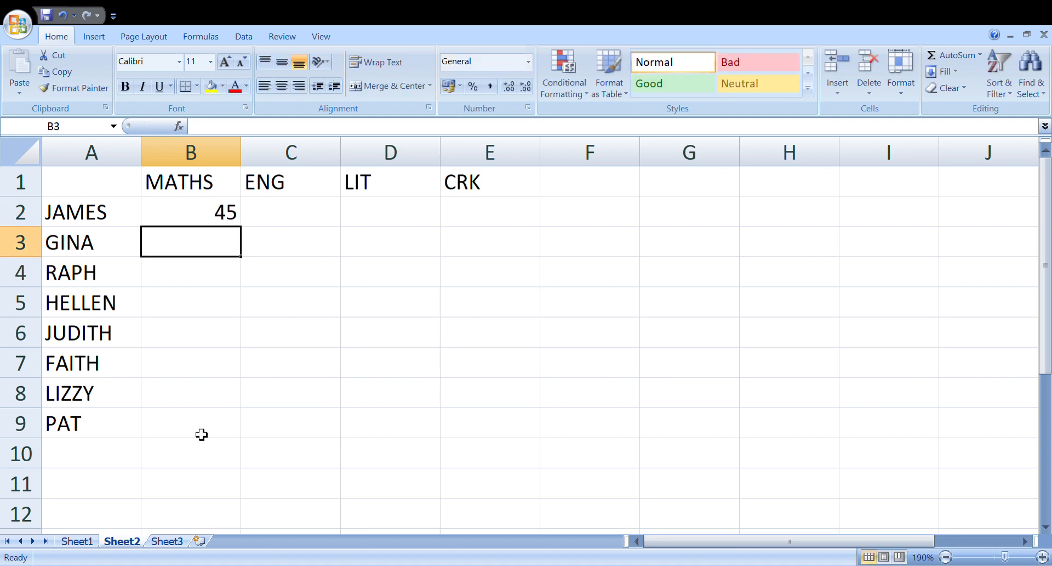
{"action": "type", "text": "65"}
{"action": "key", "text": "Return"}
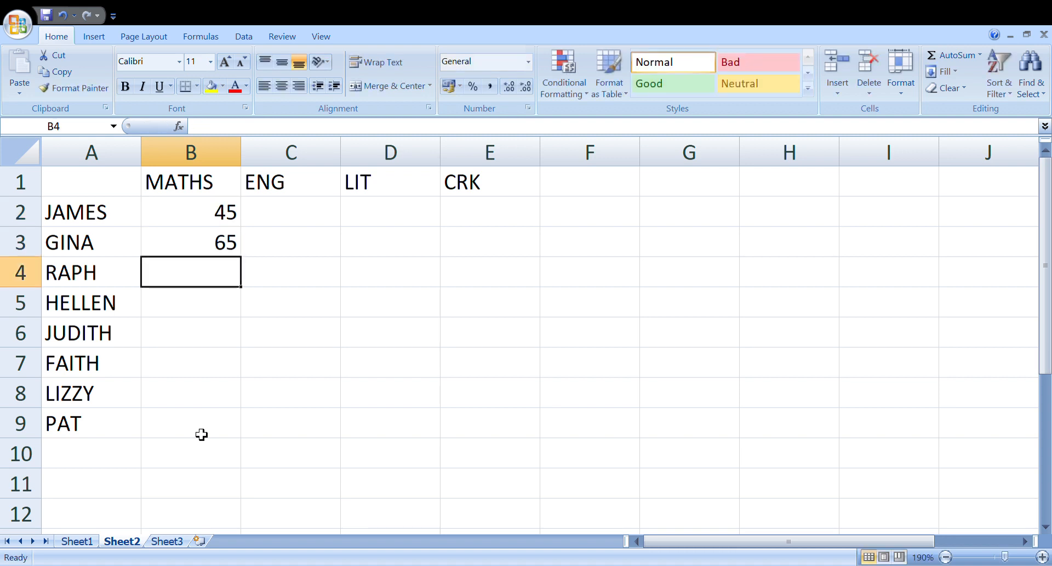
{"action": "type", "text": "89"}
{"action": "key", "text": "Return"}
{"action": "type", "text": "76"}
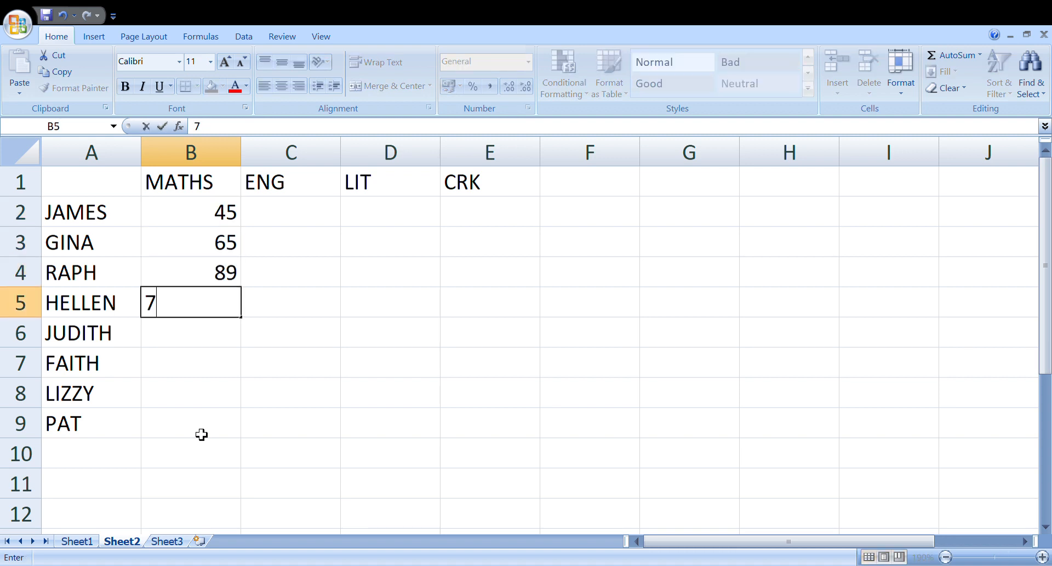
{"action": "key", "text": "Return"}
- Enter the MATHS marks 89, 56, 45 and 87 for the last four students in B6 to B9
{"action": "type", "text": "89"}
{"action": "key", "text": "Return"}
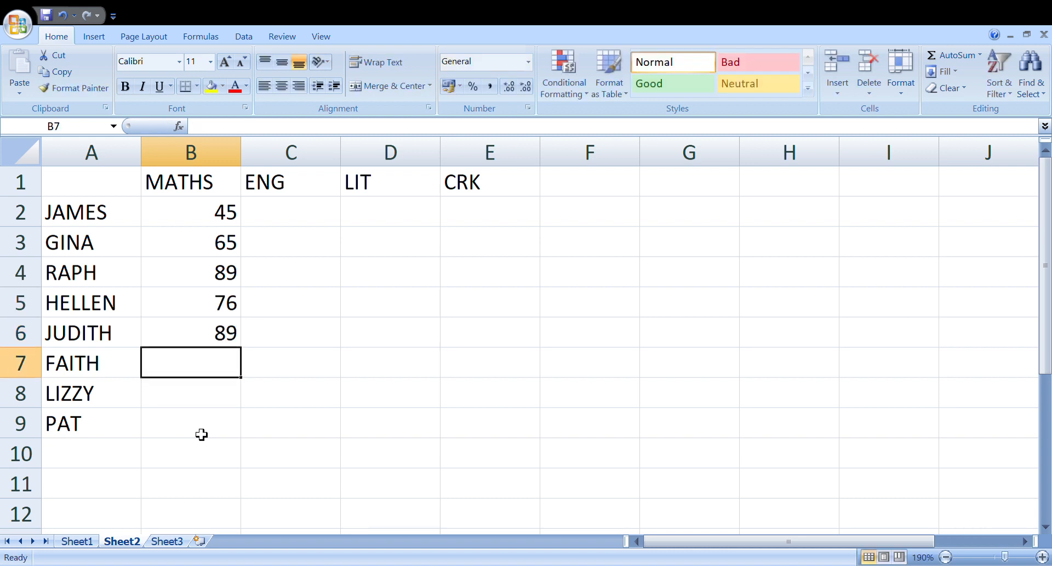
{"action": "type", "text": "56"}
{"action": "key", "text": "Return"}
{"action": "type", "text": "45"}
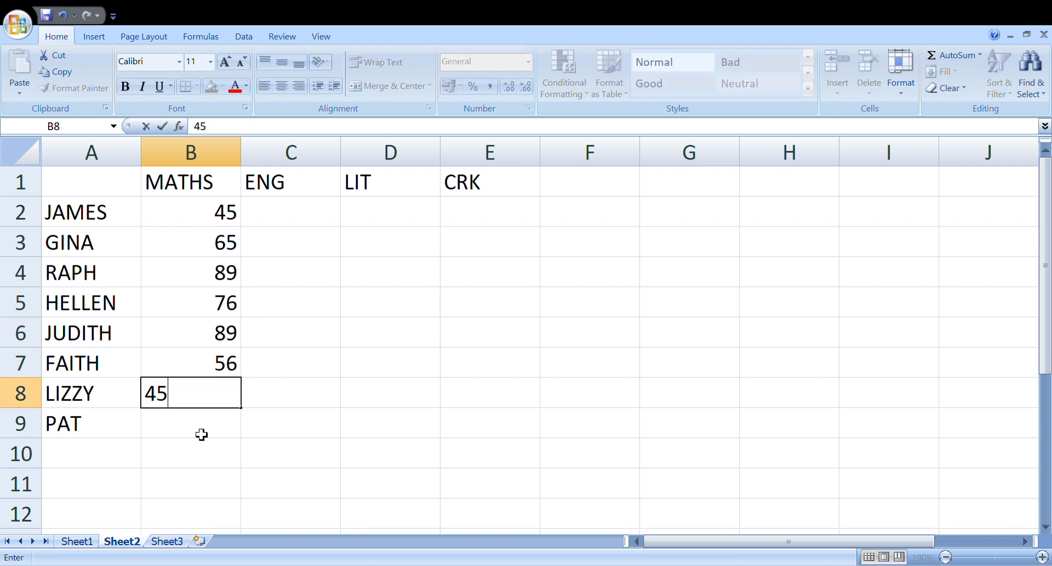
{"action": "key", "text": "Return"}
{"action": "type", "text": "87"}
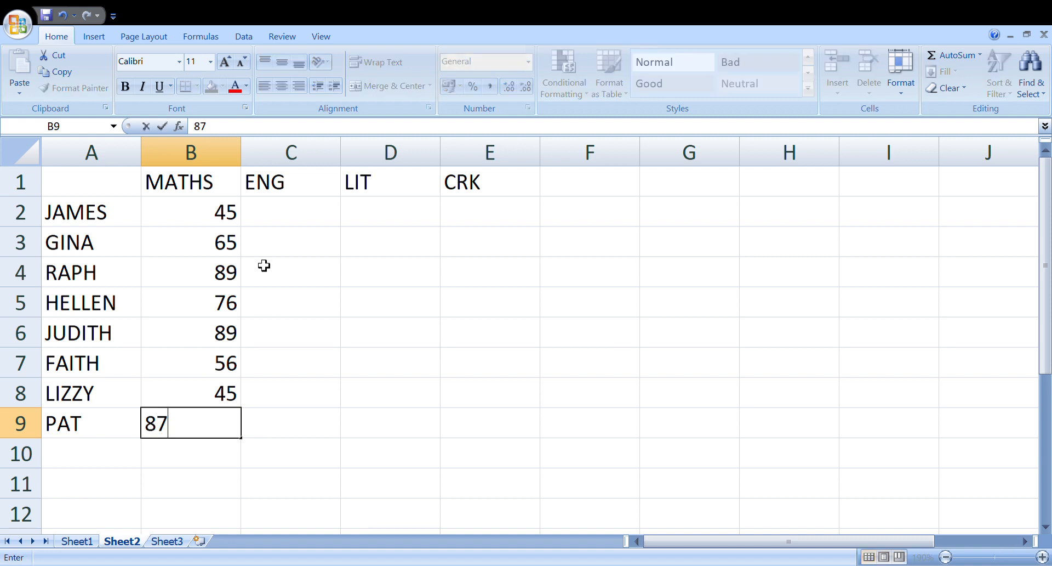
- Enter the ENG marks 90, 45, 34 and 78 for the first four students in C2 to C5
{"action": "left_click", "coordinate": [306, 223]}
{"action": "type", "text": "90"}
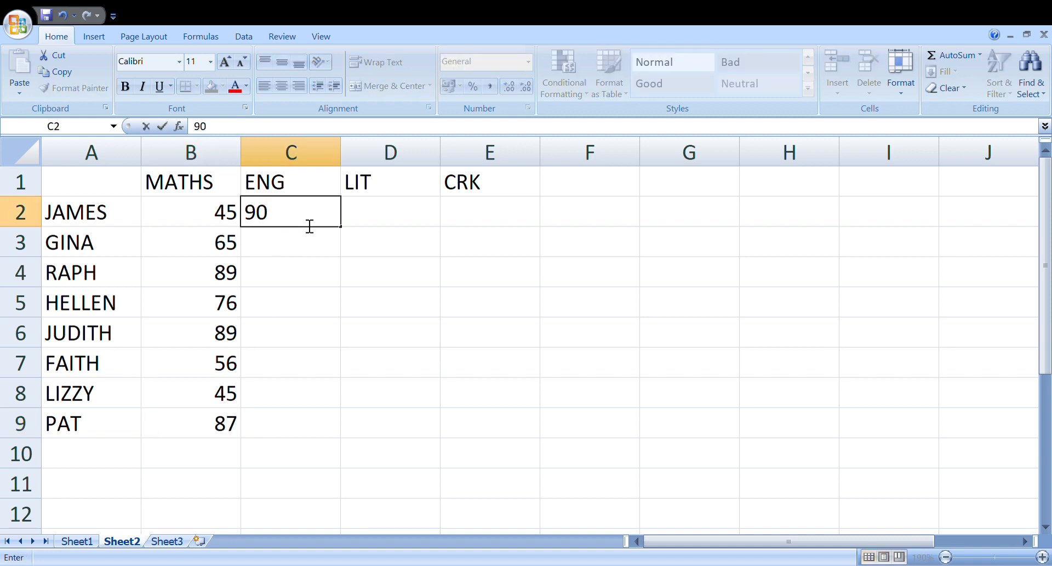
{"action": "key", "text": "Return"}
{"action": "type", "text": "45"}
{"action": "key", "text": "Return"}
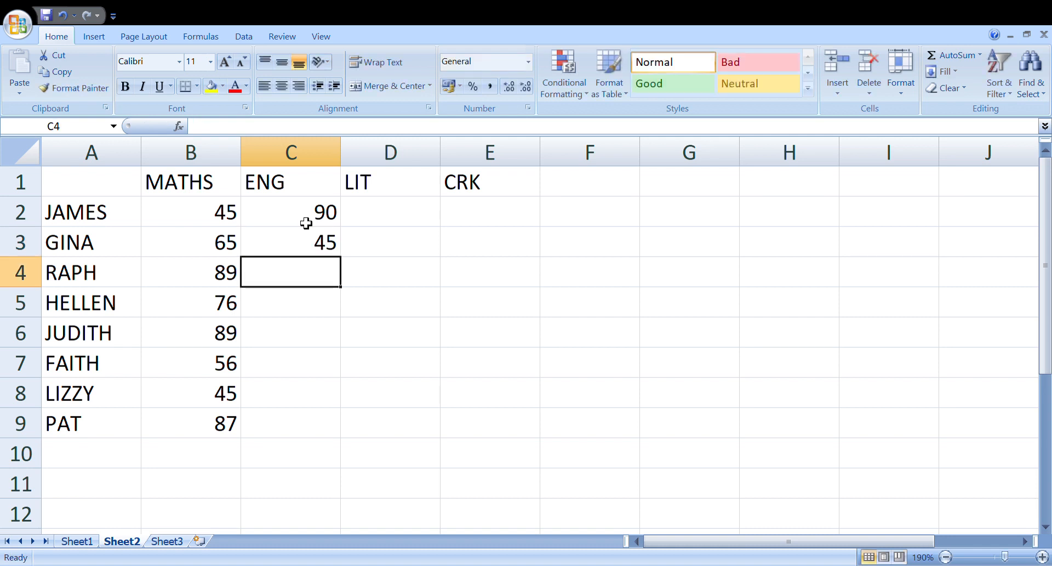
{"action": "type", "text": "34"}
{"action": "key", "text": "Return"}
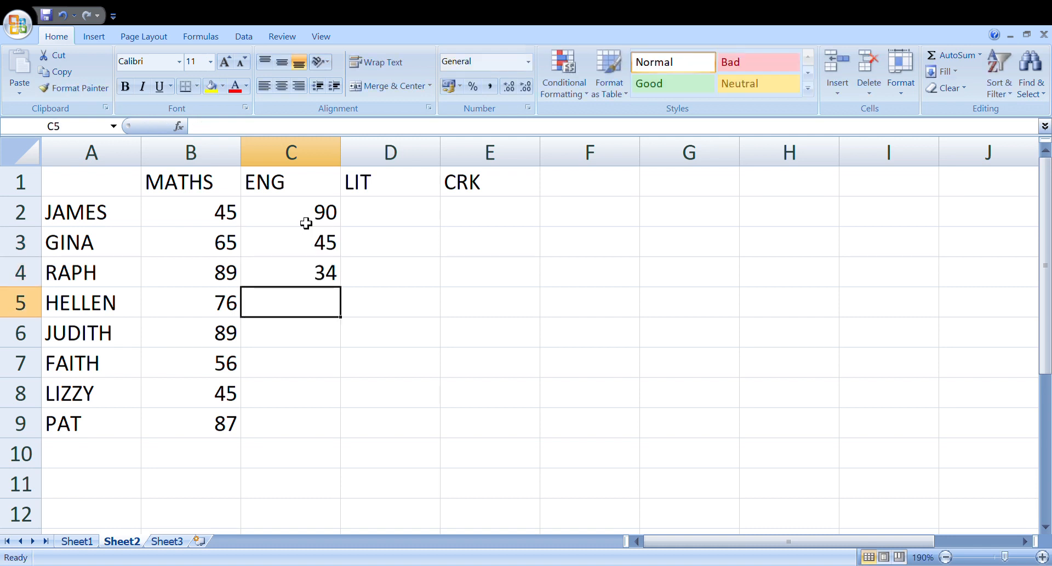
{"action": "type", "text": "78"}
{"action": "key", "text": "Return"}
- Enter the ENG marks 98, 67, 45 and 78 for the last four students in C6 to C9
{"action": "type", "text": "98"}
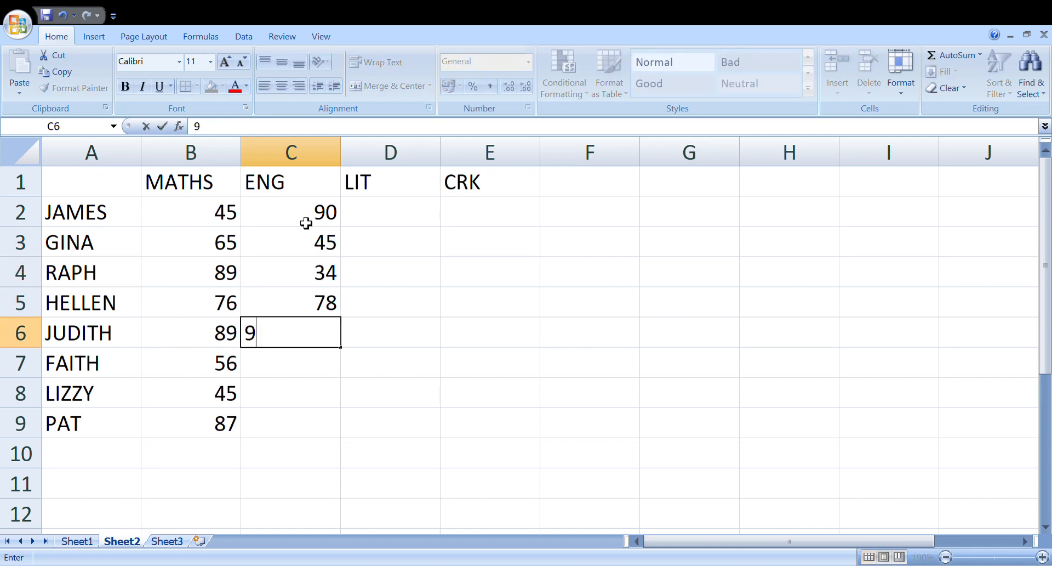
{"action": "key", "text": "Return"}
{"action": "type", "text": "67"}
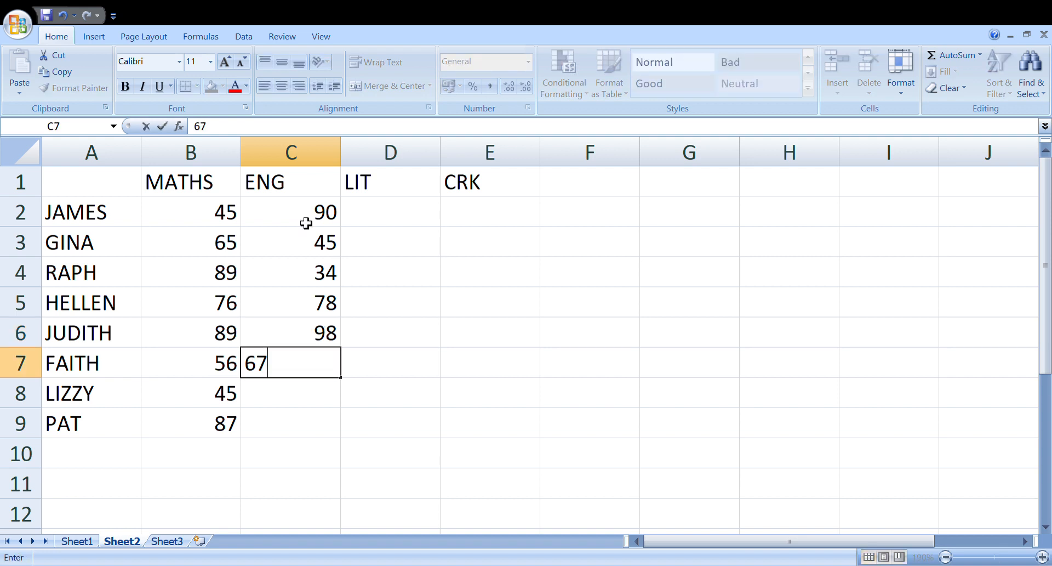
{"action": "key", "text": "Return"}
{"action": "type", "text": "45"}
{"action": "key", "text": "Return"}
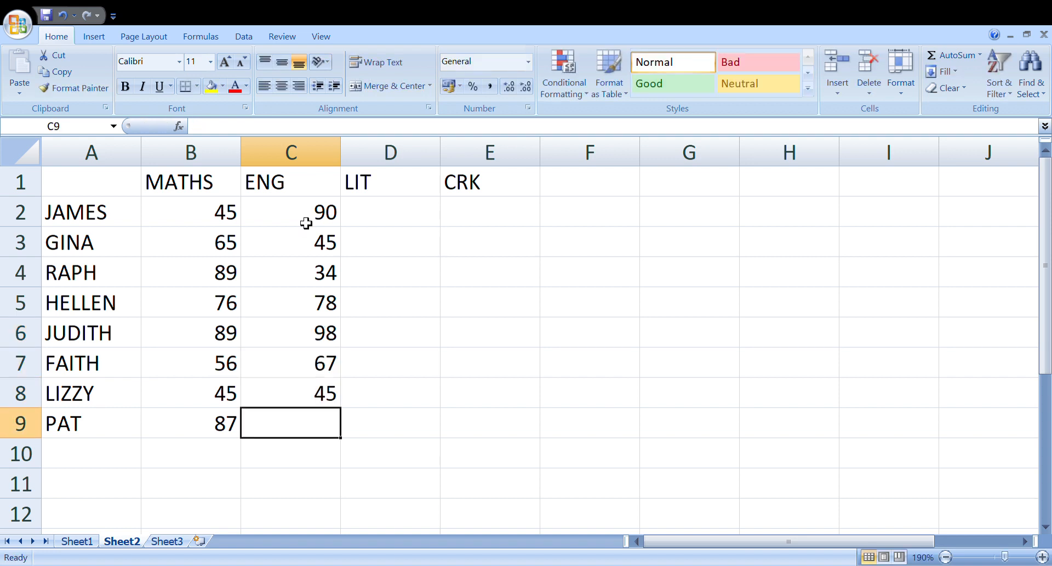
{"action": "type", "text": "78"}
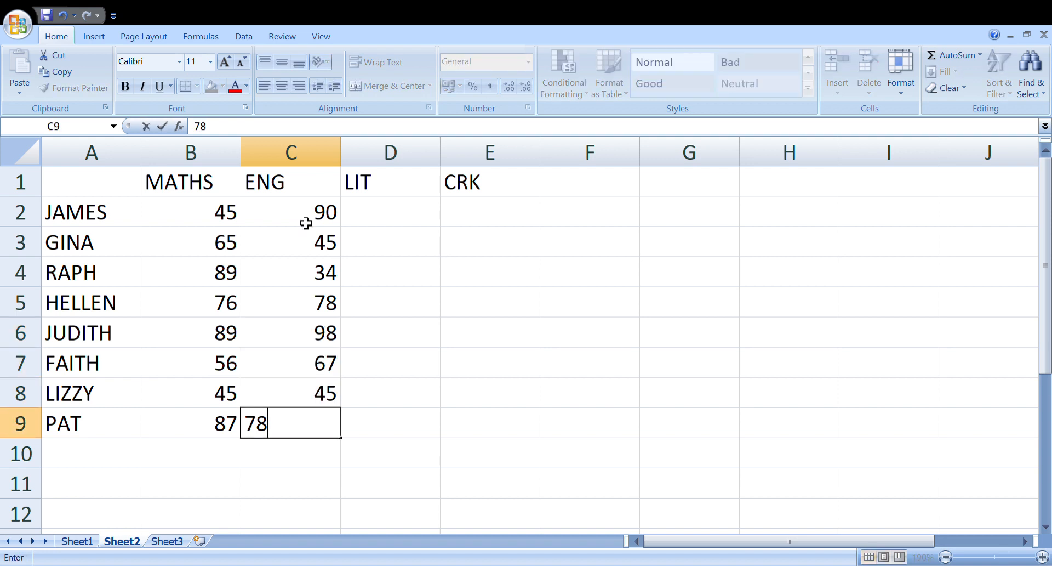
- Enter the LIT marks 78, 34, 65 and 87 for the first four students in D2 to D5
{"action": "left_click", "coordinate": [389, 220]}
{"action": "type", "text": "78"}
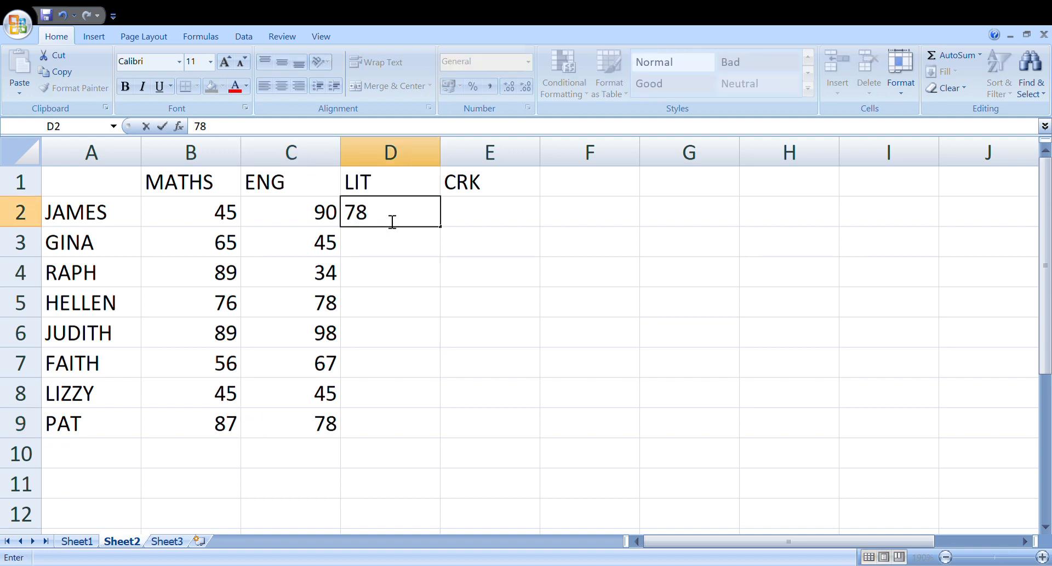
{"action": "key", "text": "Return"}
{"action": "type", "text": "34"}
{"action": "key", "text": "Return"}
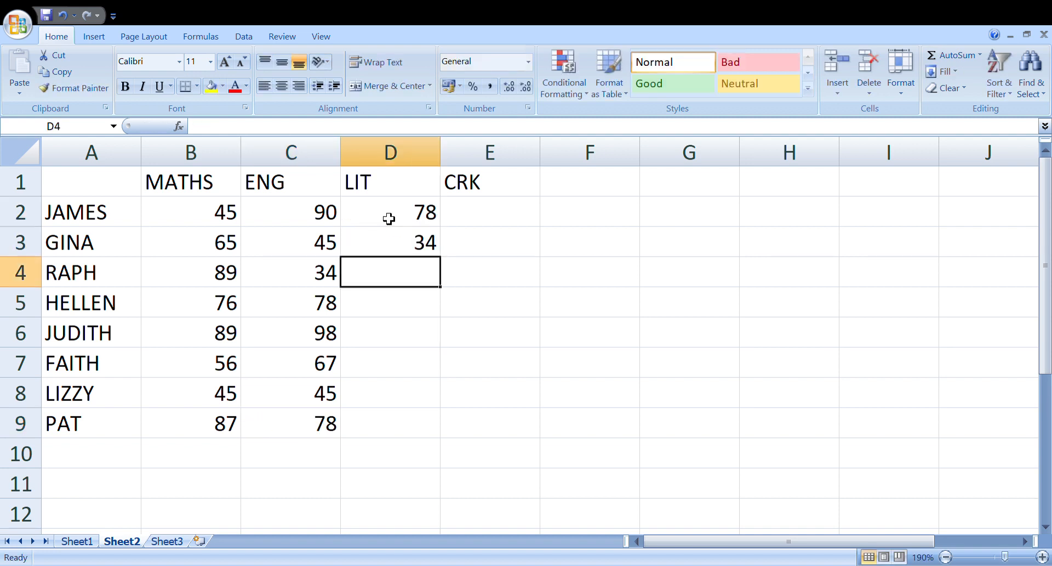
{"action": "type", "text": "65"}
{"action": "key", "text": "Return"}
{"action": "type", "text": "87"}
{"action": "key", "text": "Return"}
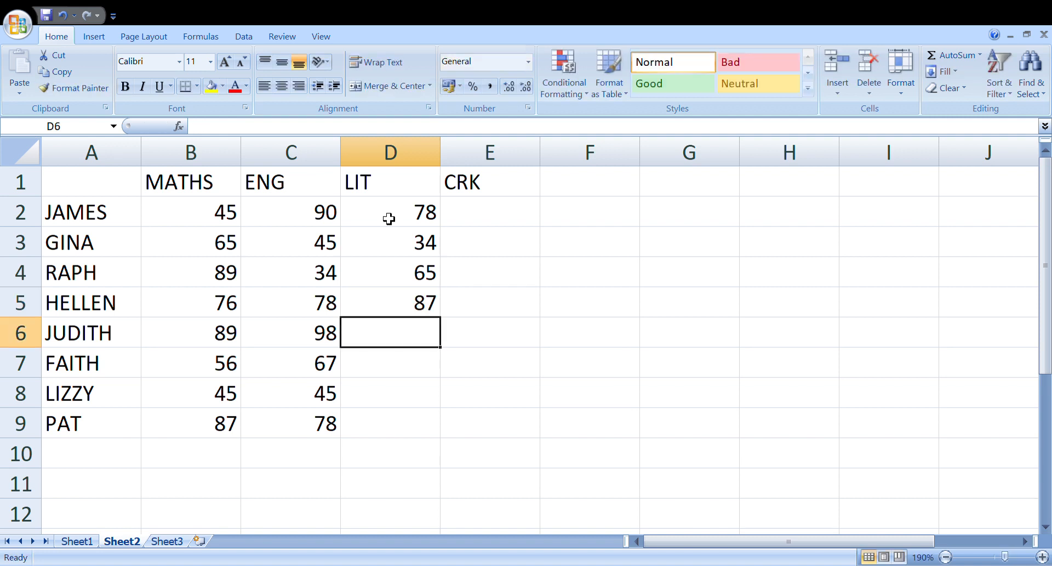
- Enter the LIT marks 98, 90, 56 and 23 for the last four students in D6 to D9
{"action": "type", "text": "98"}
{"action": "key", "text": "Return"}
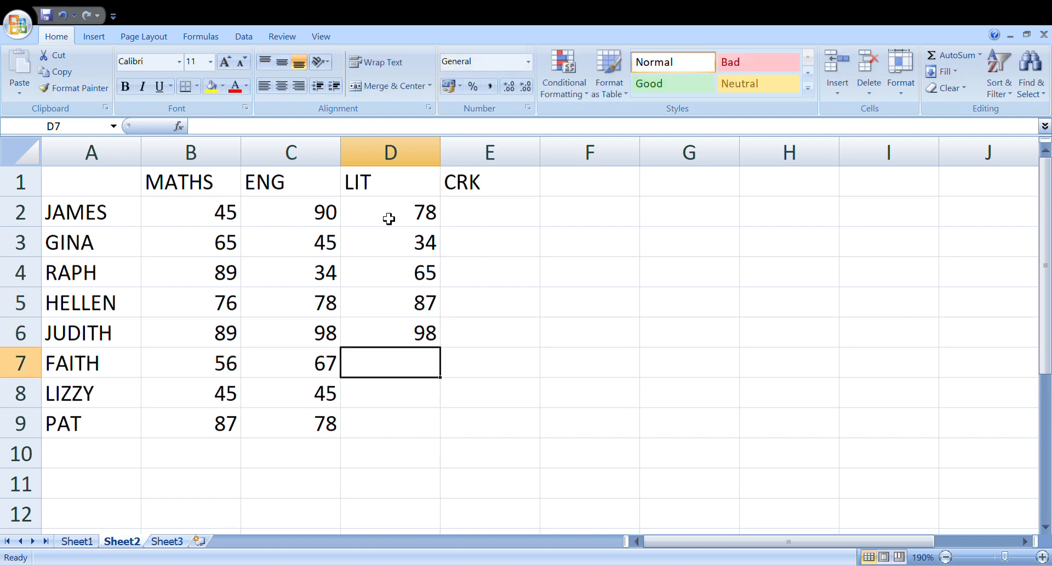
{"action": "type", "text": "90"}
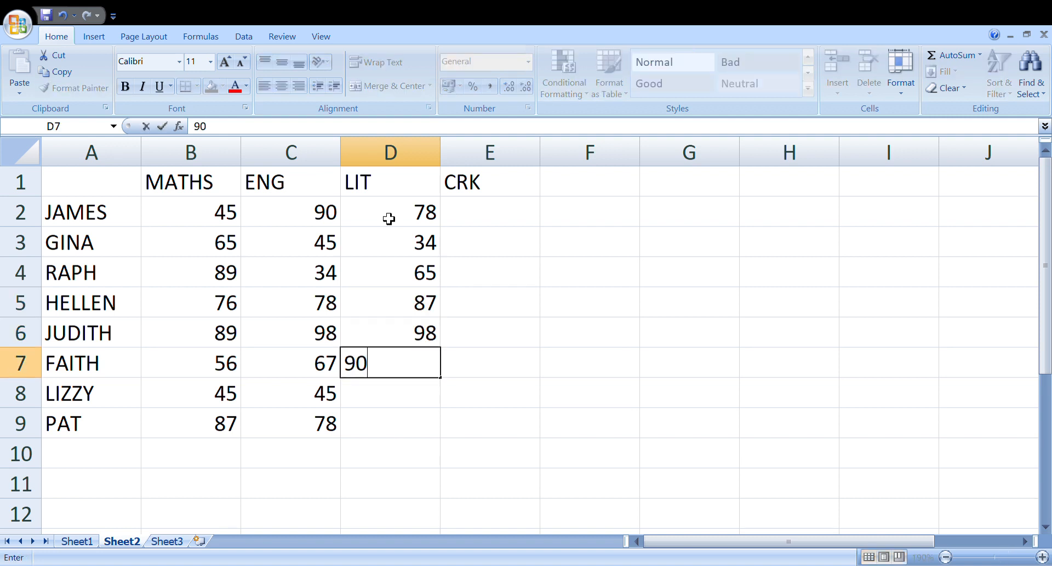
{"action": "key", "text": "Return"}
{"action": "type", "text": "56"}
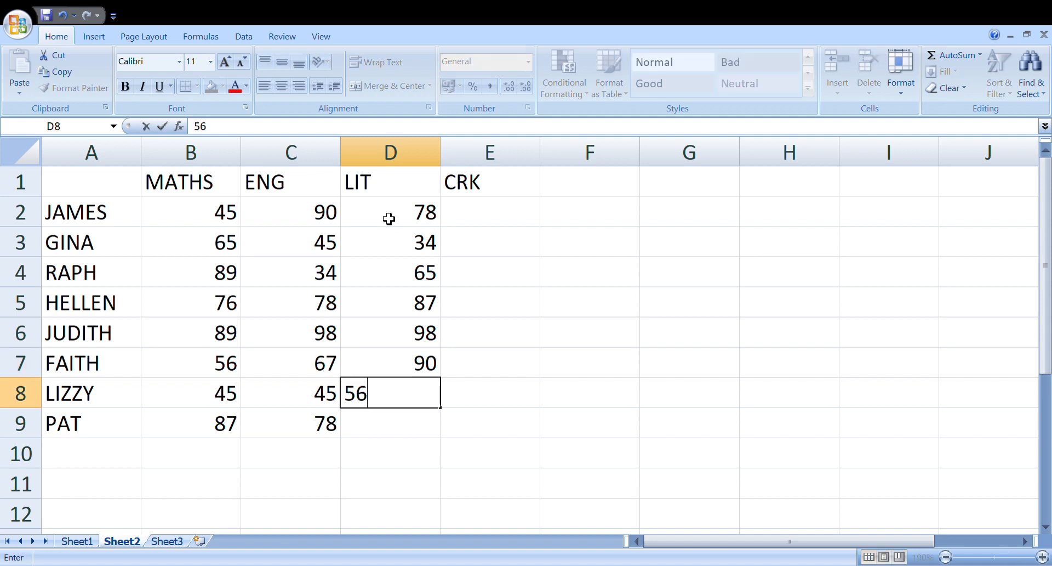
{"action": "key", "text": "Return"}
{"action": "type", "text": "23"}
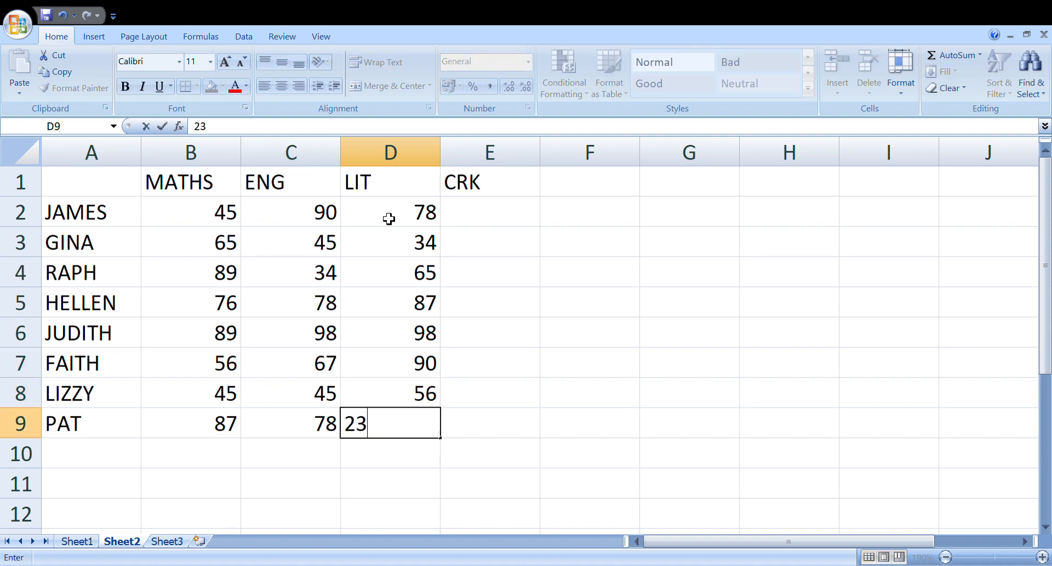
{"action": "key", "text": "Return"}
- Enter the CRK marks 56, 78, 66 and 98 for the first four students in E2 to E5
{"action": "left_click", "coordinate": [475, 222]}
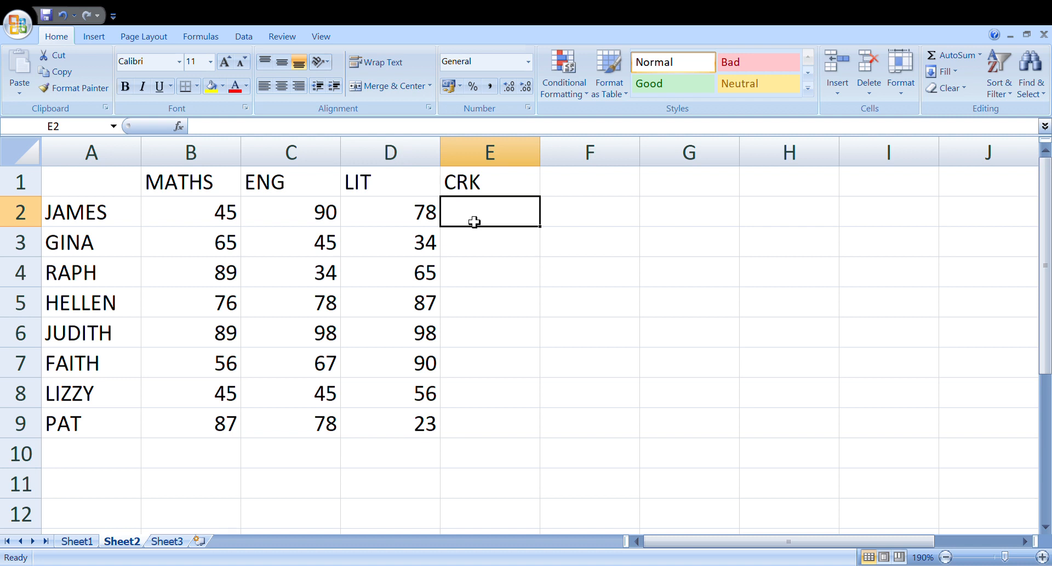
{"action": "type", "text": "56"}
{"action": "key", "text": "Return"}
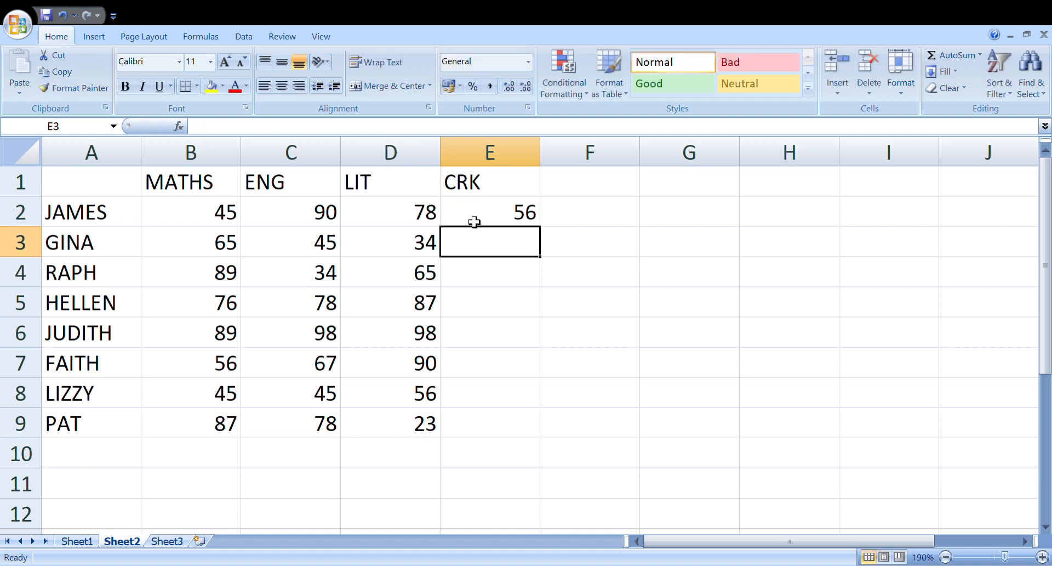
{"action": "type", "text": "78"}
{"action": "key", "text": "Return"}
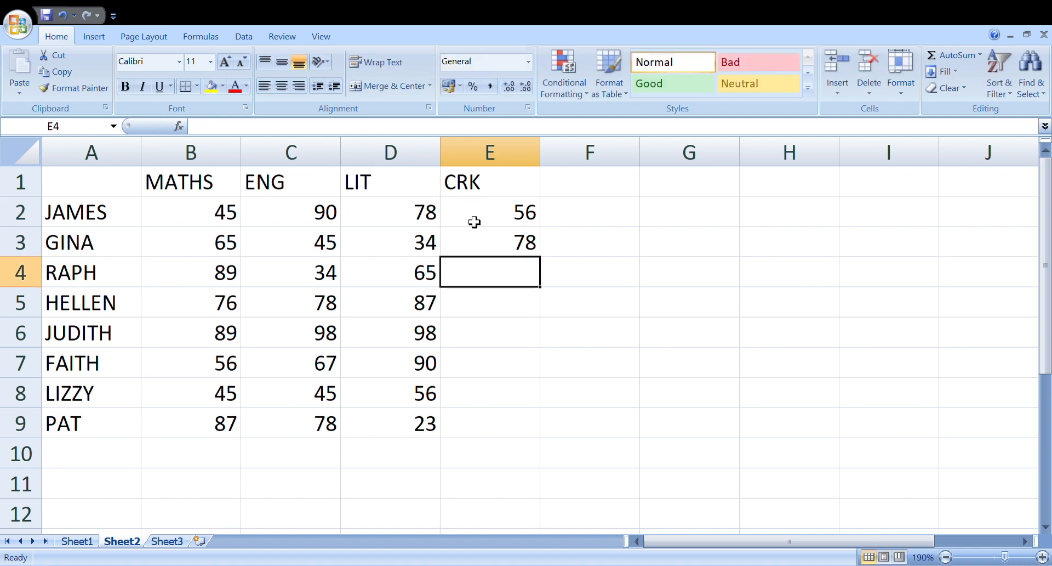
{"action": "type", "text": "66"}
{"action": "key", "text": "Return"}
{"action": "type", "text": "98"}
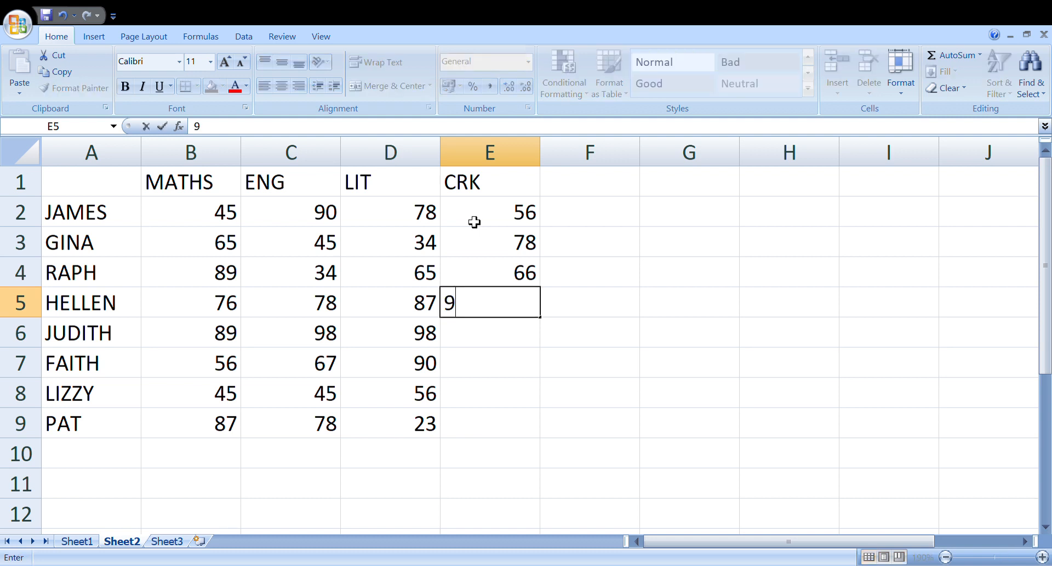
{"action": "key", "text": "Return"}
- Enter the CRK marks 57, 80, 49 and 88 for the last four students in E6 to E9
{"action": "type", "text": "5"}
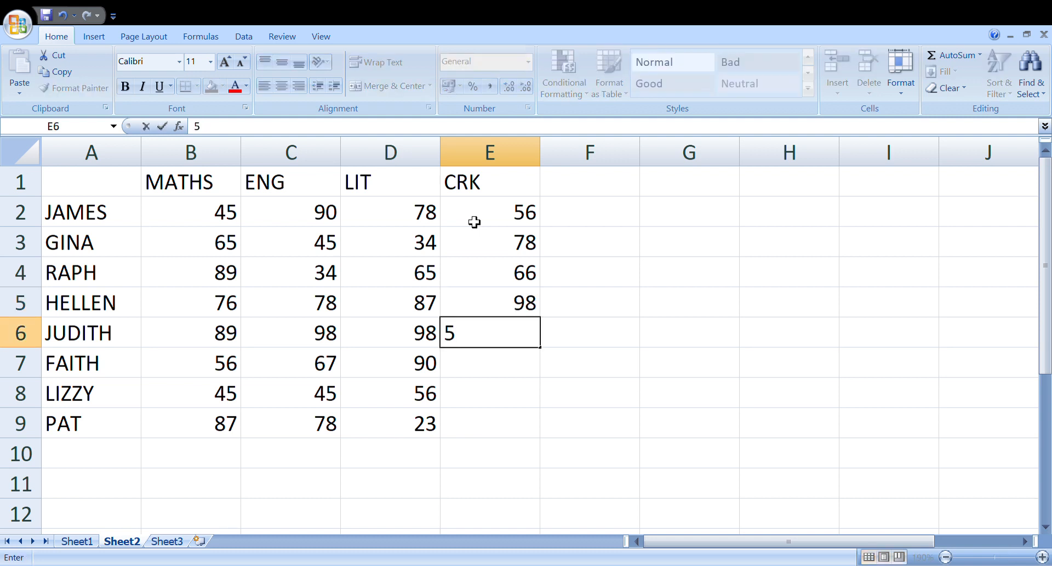
{"action": "type", "text": "7"}
{"action": "key", "text": "Return"}
{"action": "type", "text": "80"}
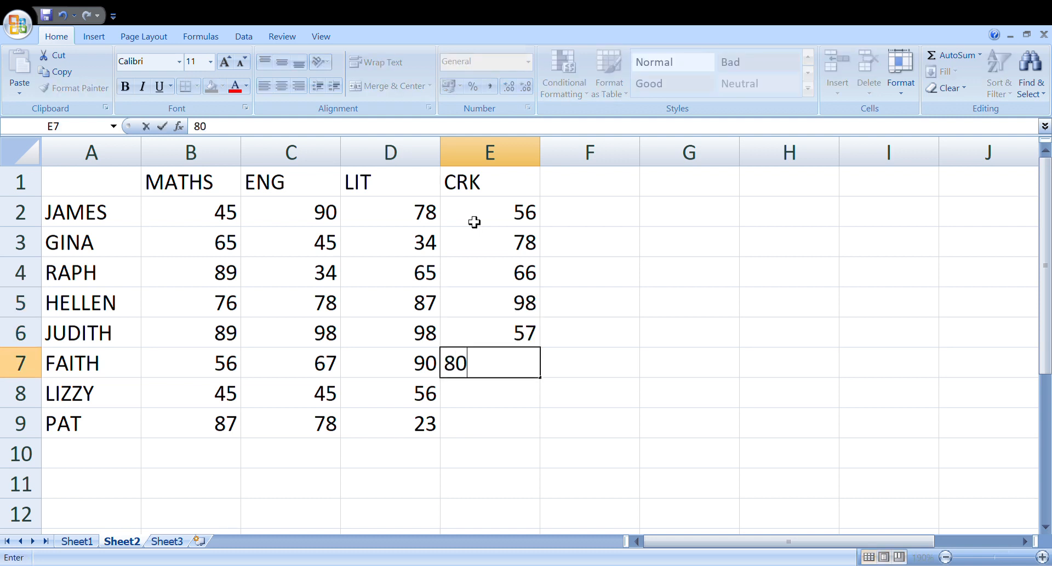
{"action": "key", "text": "Return"}
{"action": "type", "text": "4"}
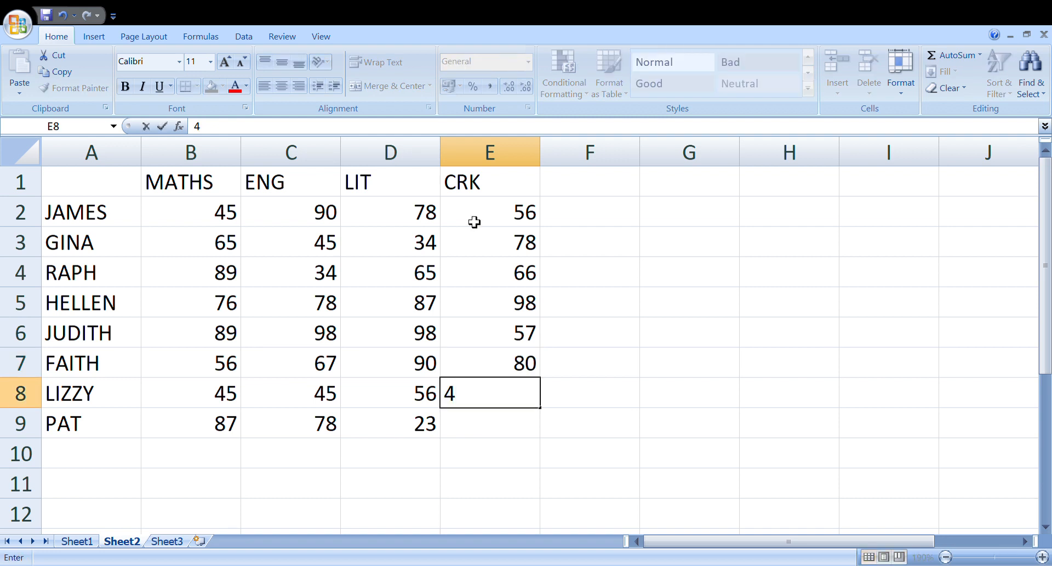
{"action": "type", "text": "9"}
{"action": "key", "text": "Return"}
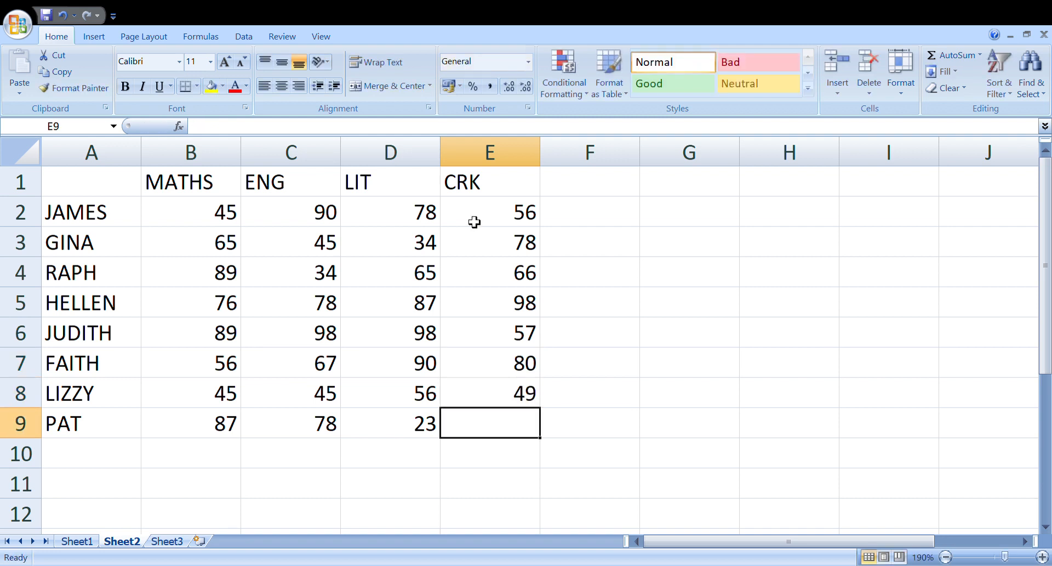
{"action": "type", "text": "8"}
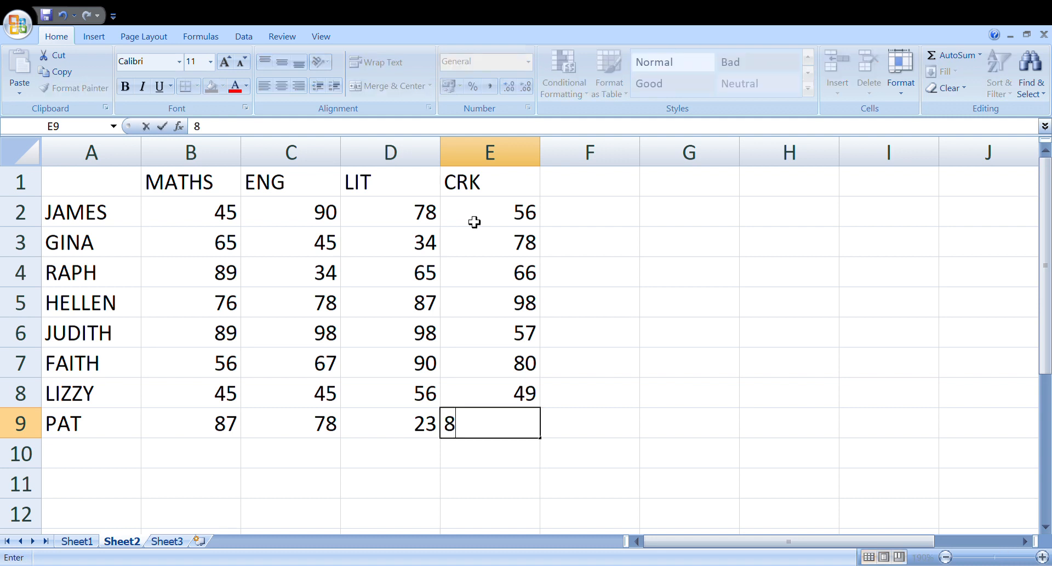
{"action": "type", "text": "8"}
- Enter the heading TOTAL in cell G1, leaving column F empty after the CRK marks
{"action": "left_click", "coordinate": [667, 198]}
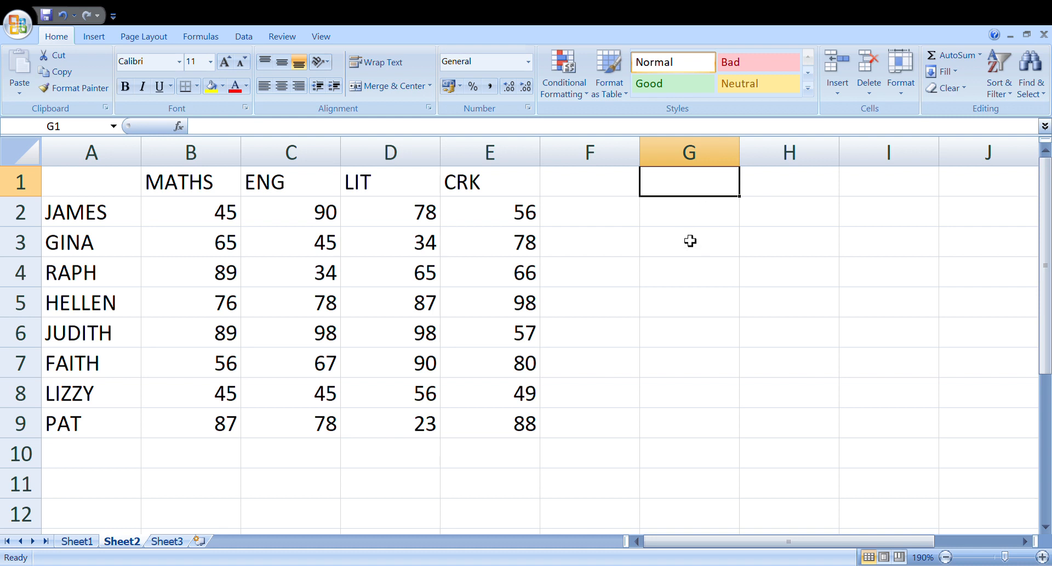
{"action": "type", "text": "T"}
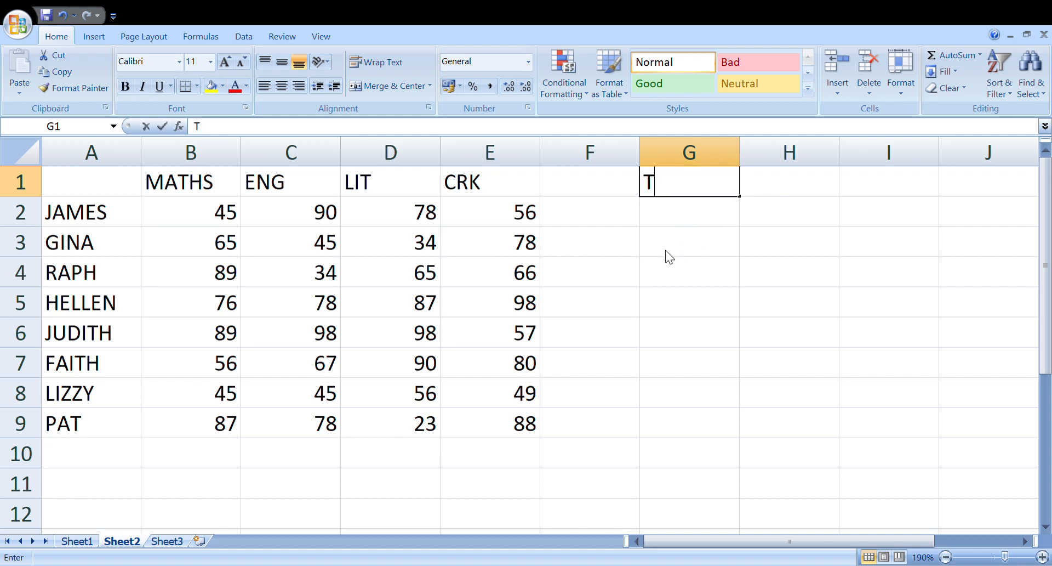
{"action": "type", "text": "OT"}
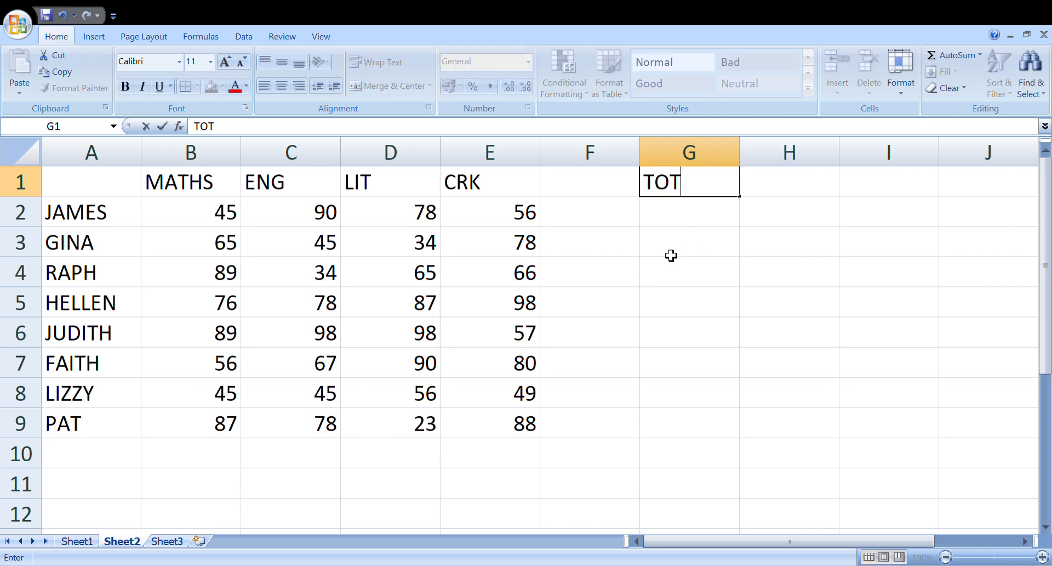
{"action": "type", "text": "AL"}
{"action": "key", "text": "Return"}
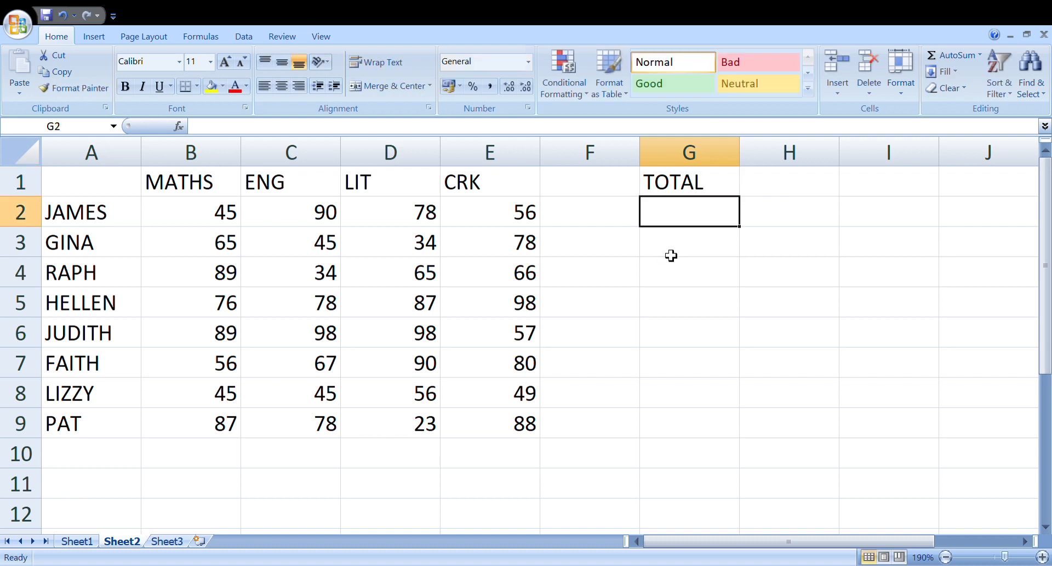
{"action": "type", "text": "="}
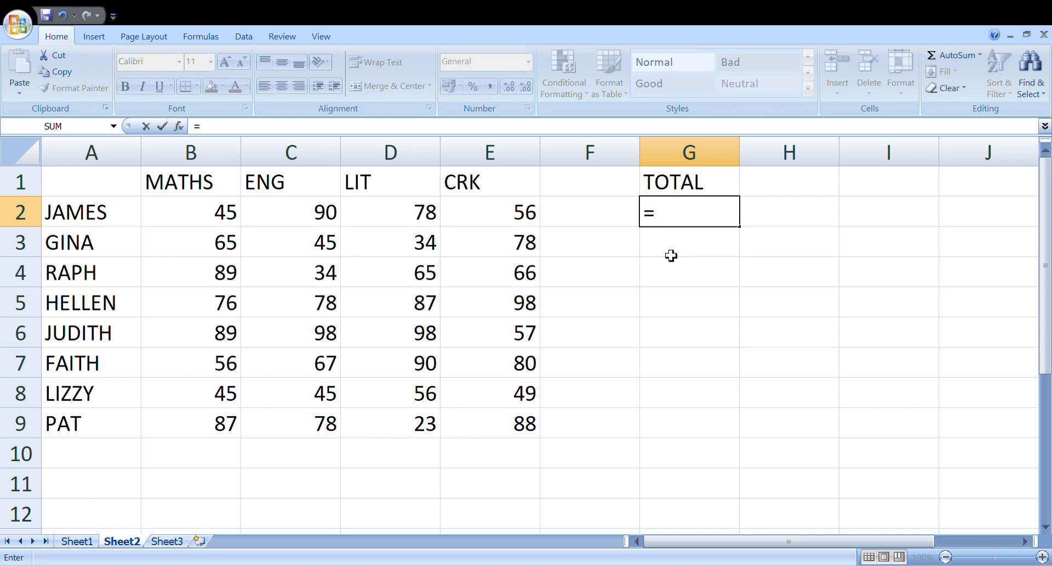
{"action": "key", "text": "BackSpace"}
{"action": "type", "text": "="}
{"action": "key", "text": "BackSpace"}
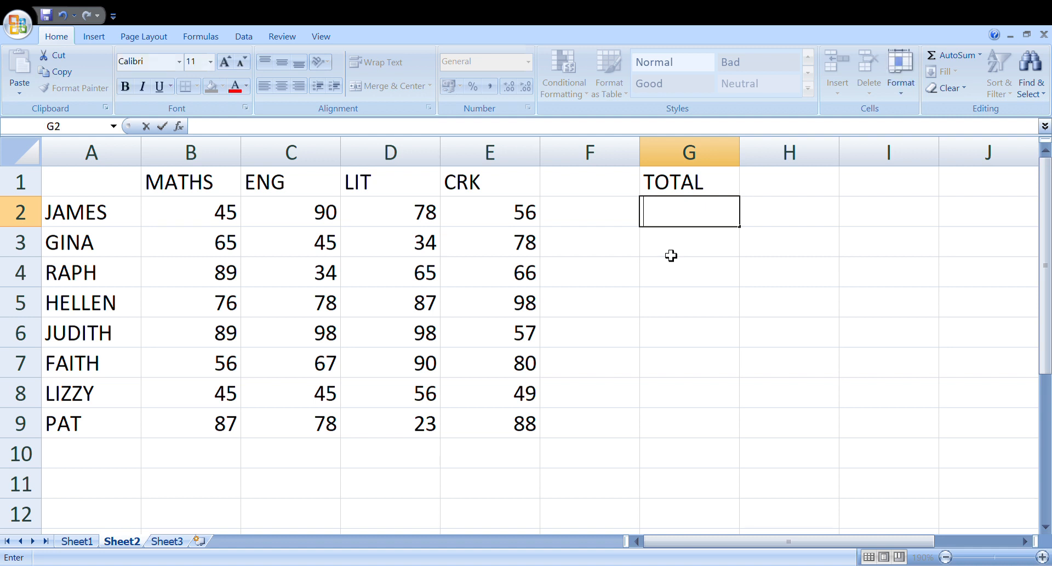
{"action": "type", "text": "="}
{"action": "key", "text": "BackSpace"}
- Total the first student's marks in G2 with the cell-reference formula =B2+C2+D2+E2
{"action": "type", "text": "="}
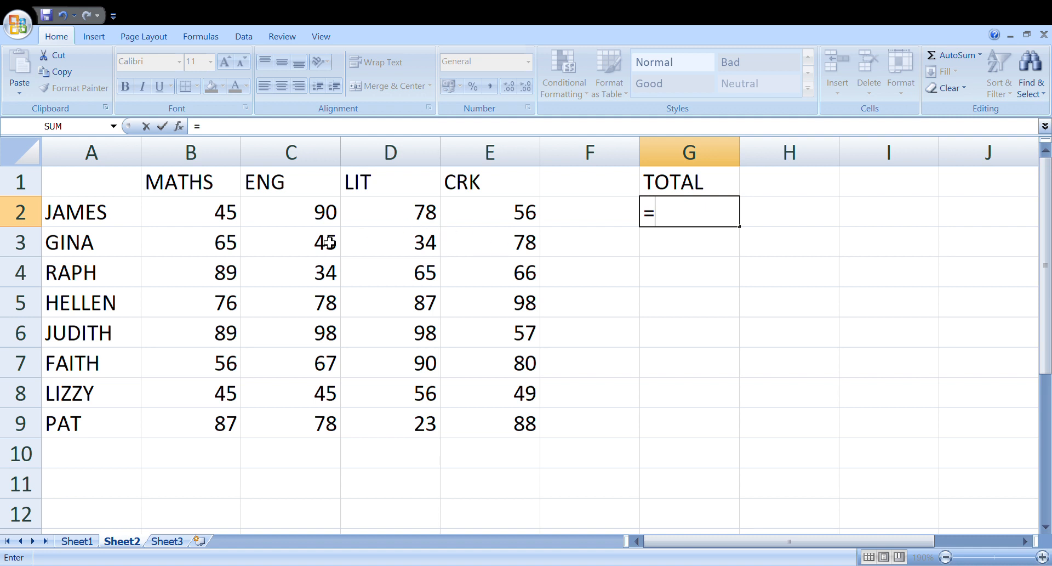
{"action": "left_click", "coordinate": [227, 222]}
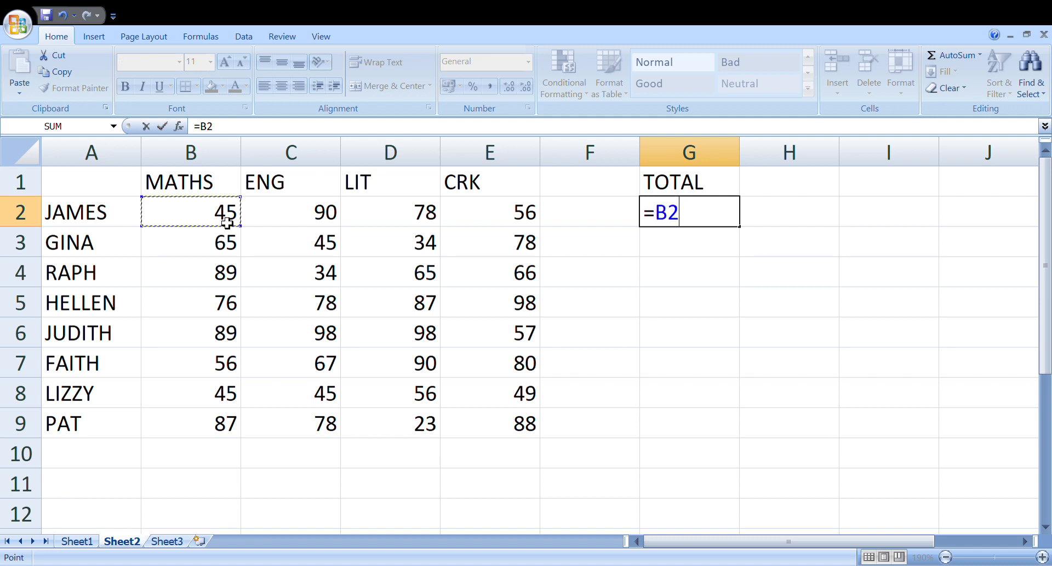
{"action": "type", "text": "+"}
{"action": "left_click", "coordinate": [320, 214]}
{"action": "type", "text": "+"}
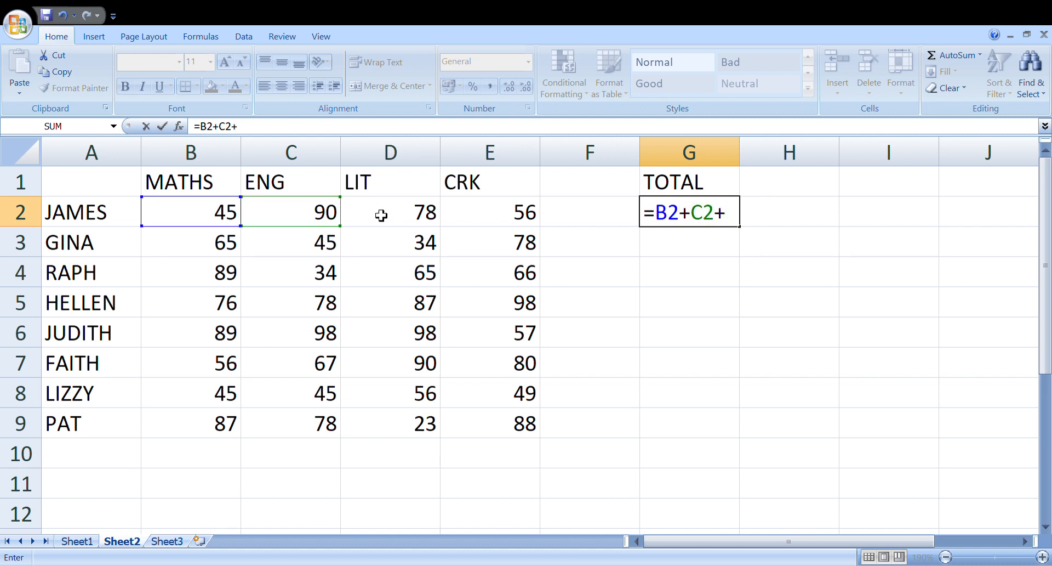
{"action": "left_click", "coordinate": [399, 217]}
{"action": "type", "text": "+"}
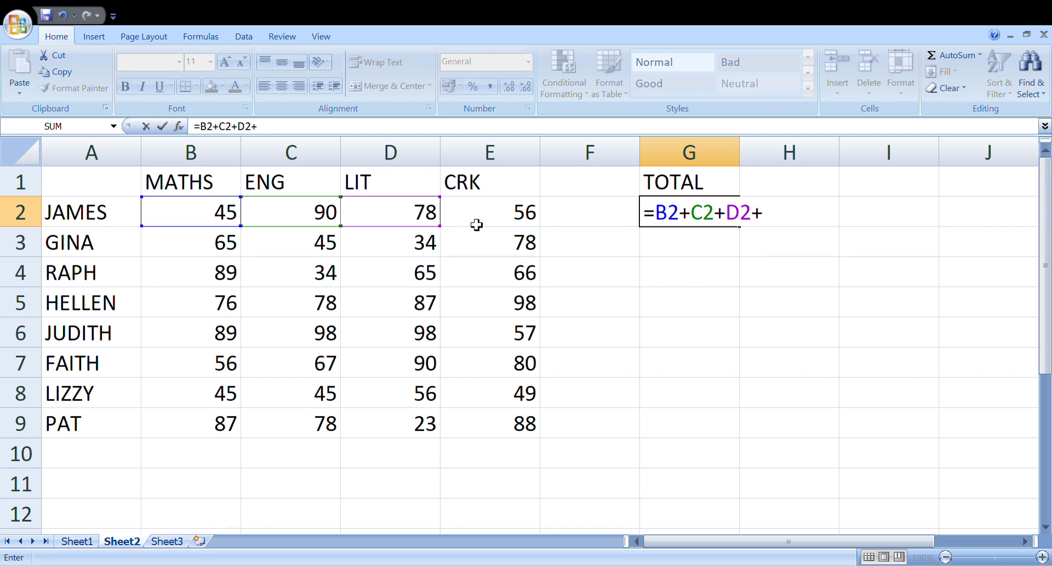
{"action": "left_click", "coordinate": [495, 224]}
{"action": "key", "text": "Return"}
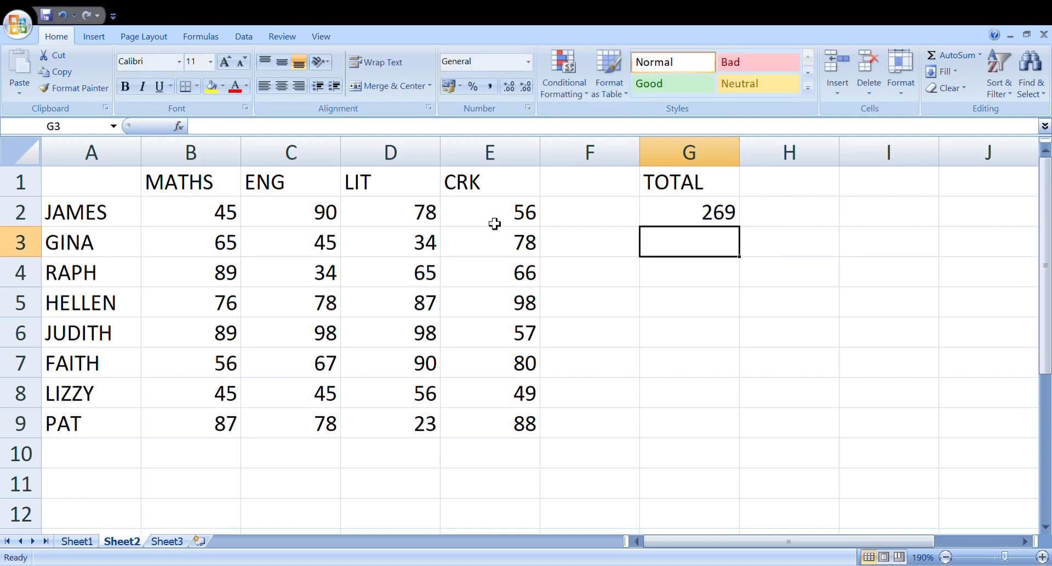
- Total the second student's marks in G3 with the formula =B3+C3+D3+E3
{"action": "type", "text": "="}
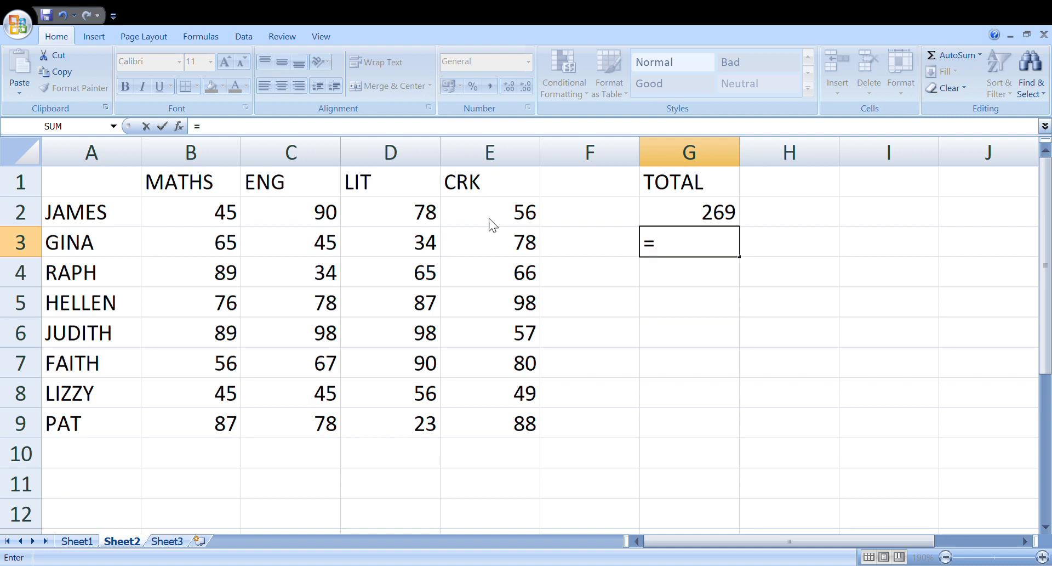
{"action": "left_click", "coordinate": [236, 254]}
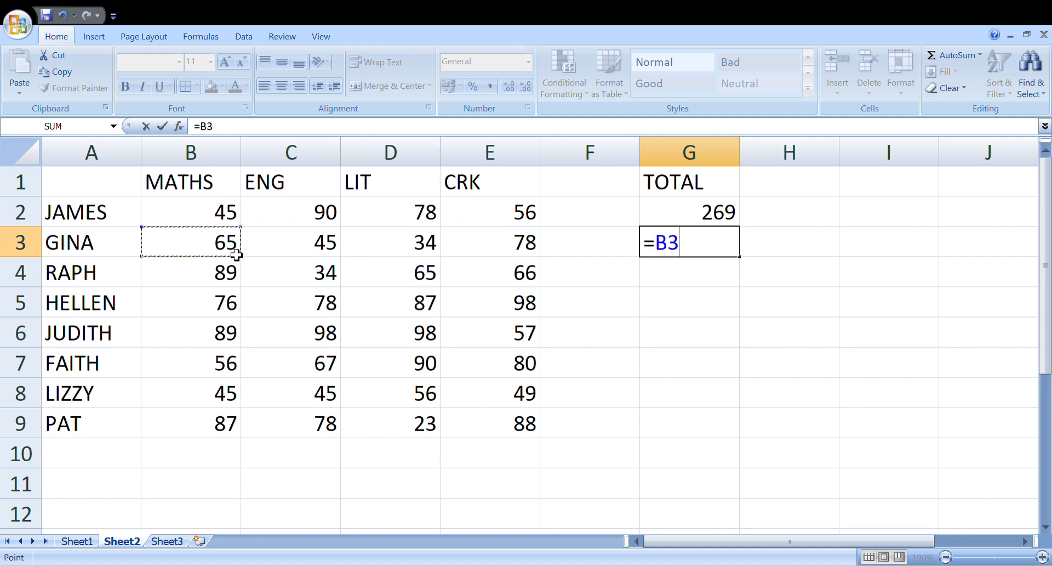
{"action": "type", "text": "+"}
{"action": "left_click", "coordinate": [301, 253]}
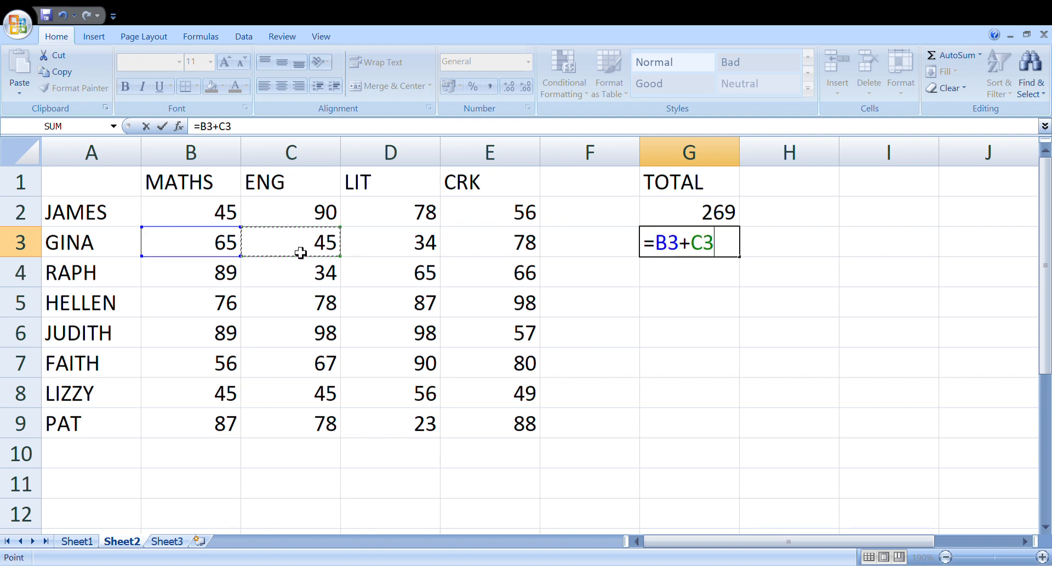
{"action": "type", "text": "+"}
{"action": "left_click", "coordinate": [374, 243]}
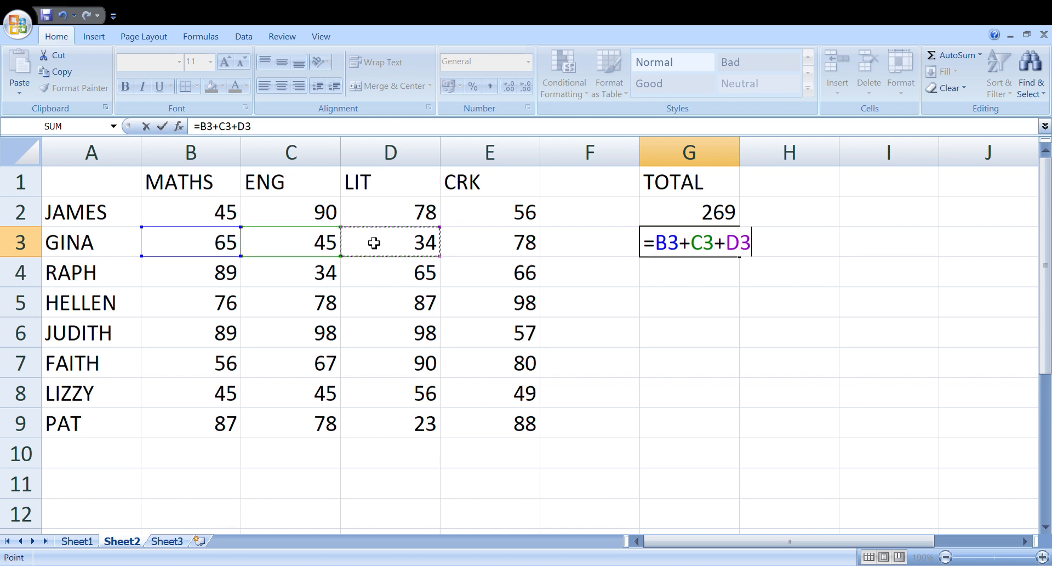
{"action": "type", "text": "+"}
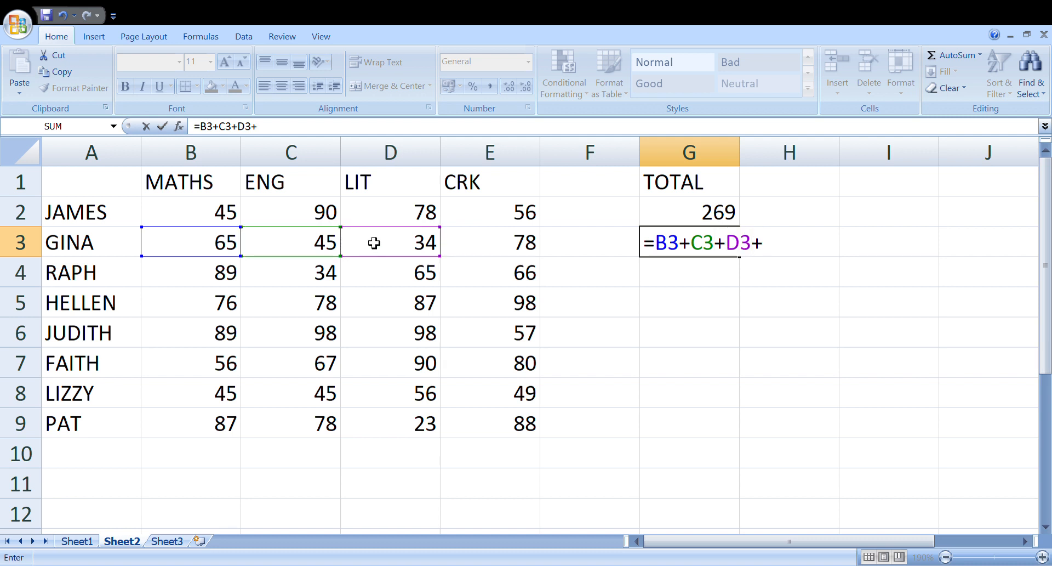
{"action": "left_click", "coordinate": [472, 246]}
{"action": "key", "text": "Return"}
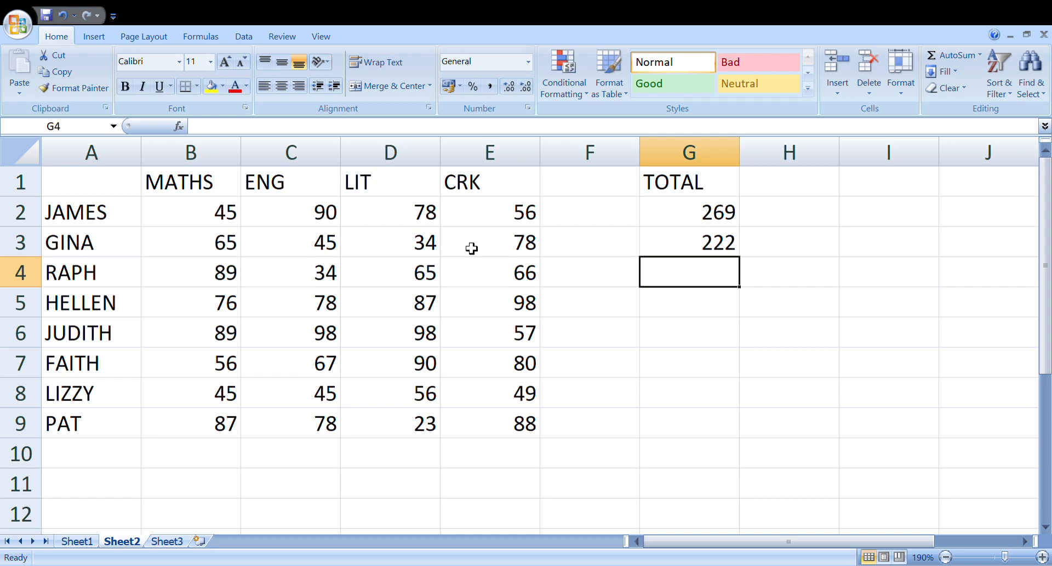
- Total the third student's marks in G4 with the formula =B4+C4+D4+E4
{"action": "type", "text": "=S"}
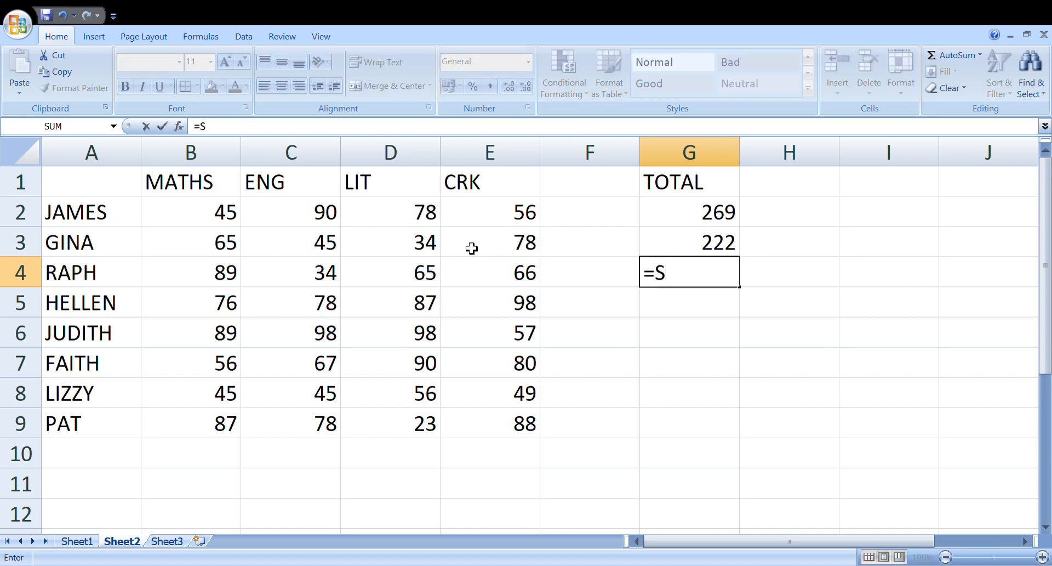
{"action": "key", "text": "BackSpace"}
{"action": "left_click", "coordinate": [226, 271]}
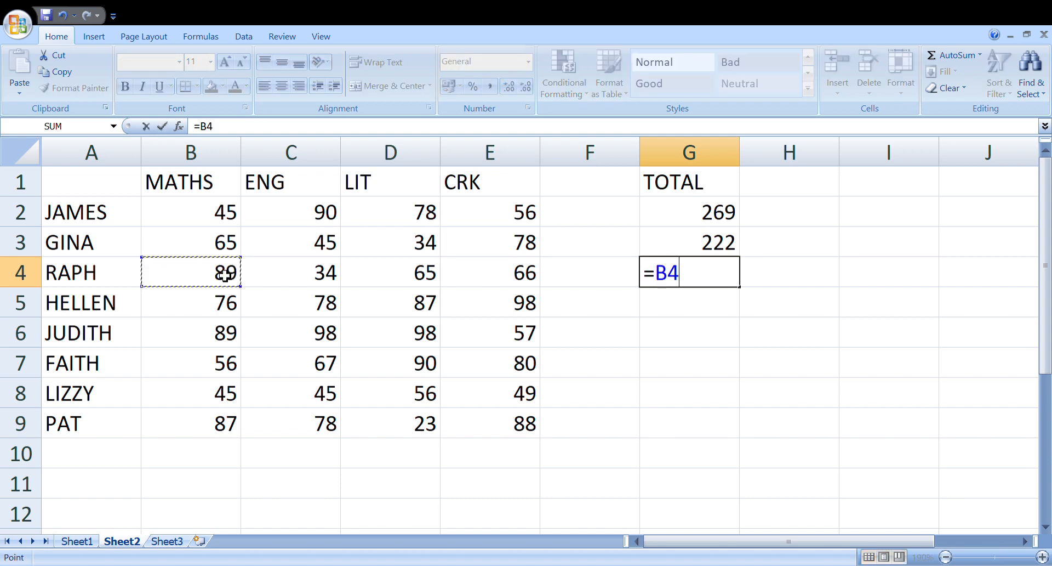
{"action": "type", "text": "+"}
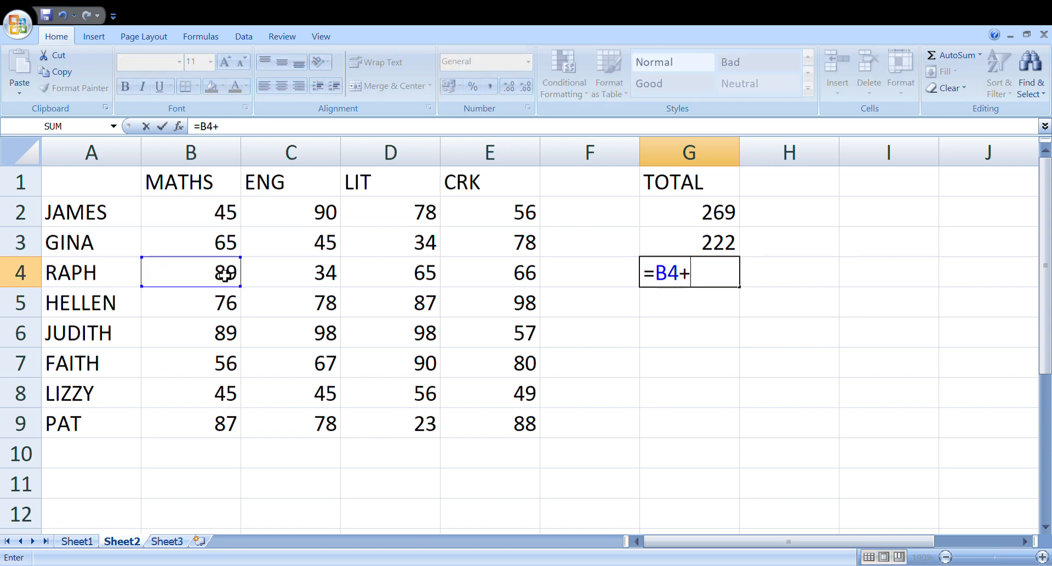
{"action": "left_click", "coordinate": [301, 279]}
{"action": "type", "text": "+"}
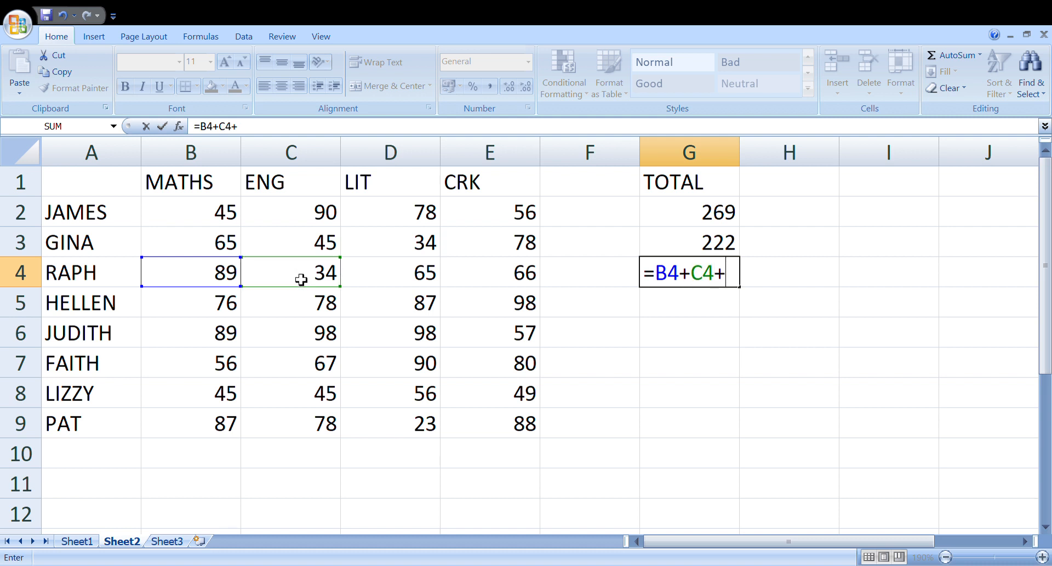
{"action": "left_click", "coordinate": [393, 279]}
{"action": "type", "text": "+"}
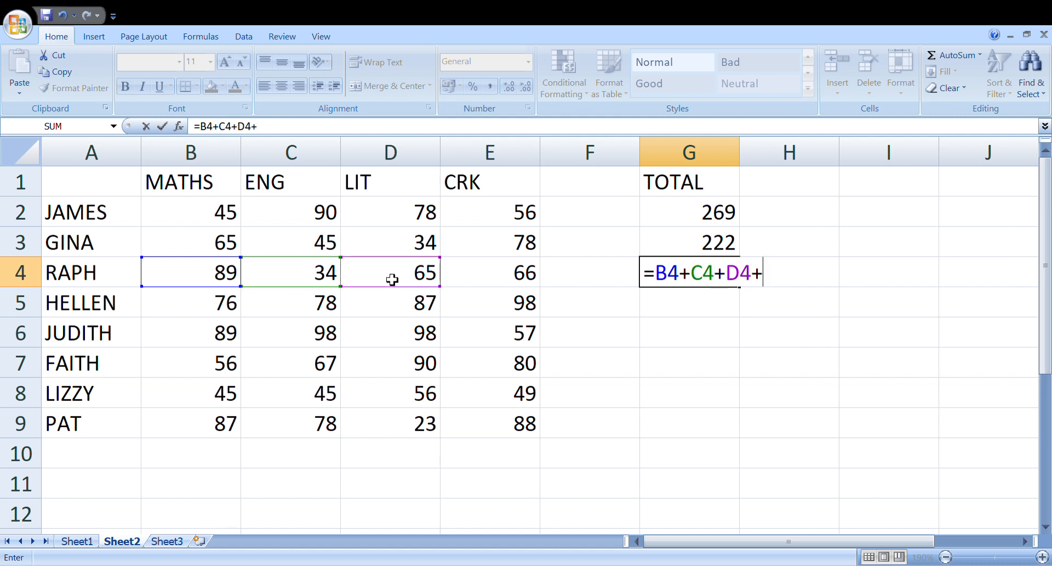
{"action": "left_click", "coordinate": [472, 280]}
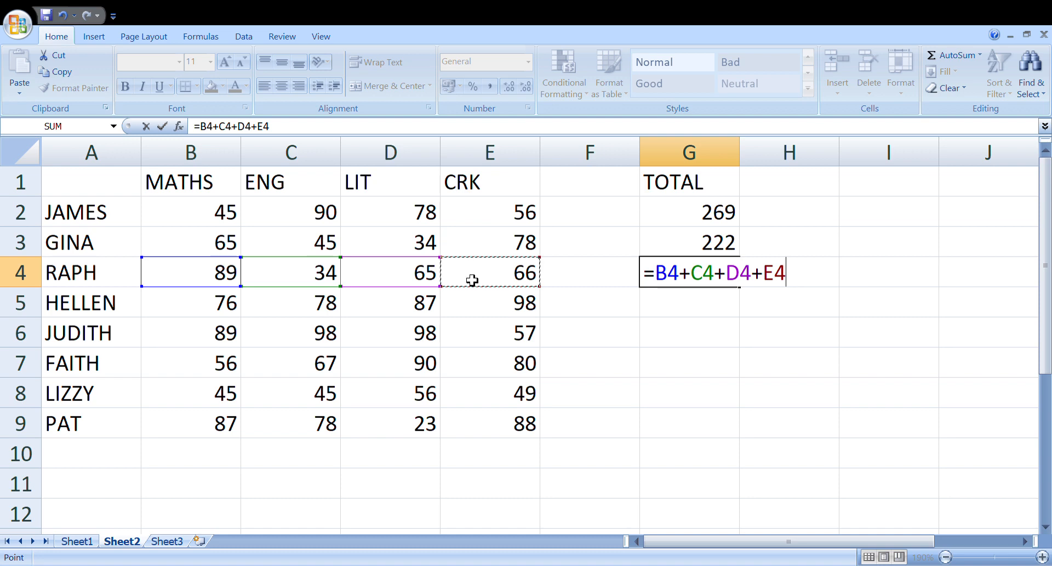
{"action": "key", "text": "Return"}
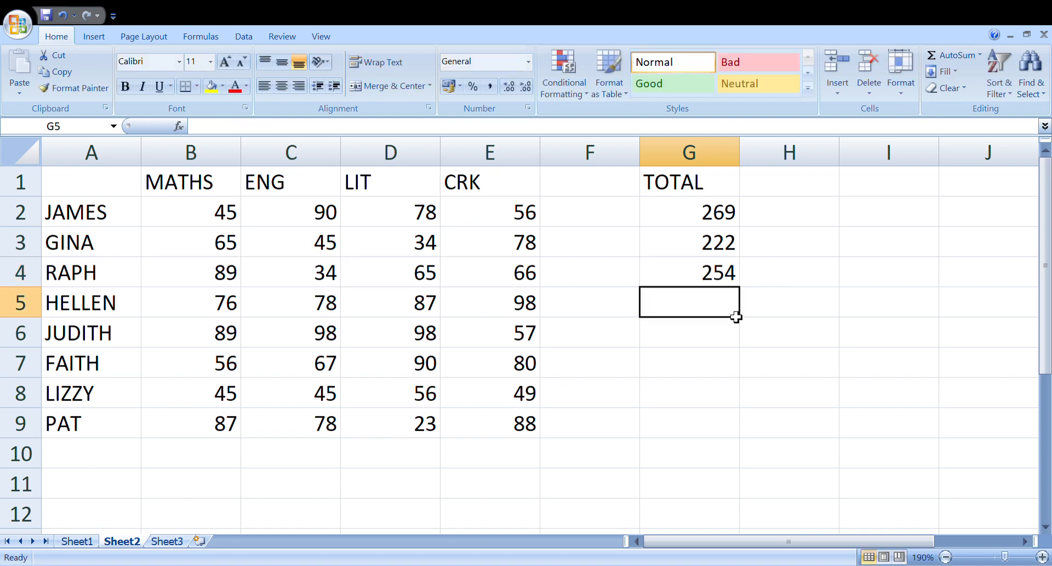
- Fill the total formula from G4 down to G9 and check the copied formula in G9
{"action": "left_click", "coordinate": [720, 283]}
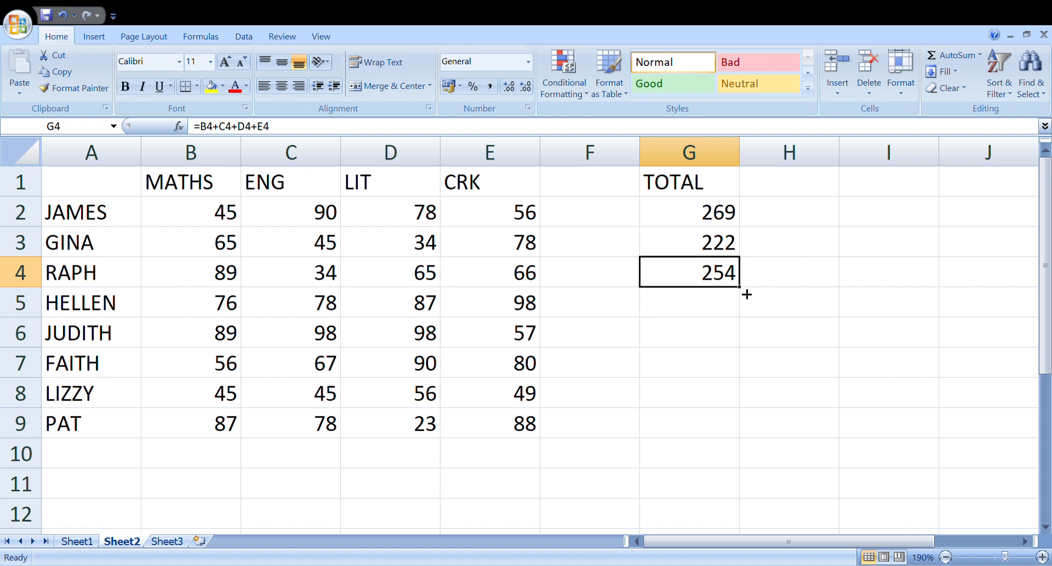
{"action": "left_click_drag", "start_coordinate": [746, 292], "coordinate": [733, 445]}
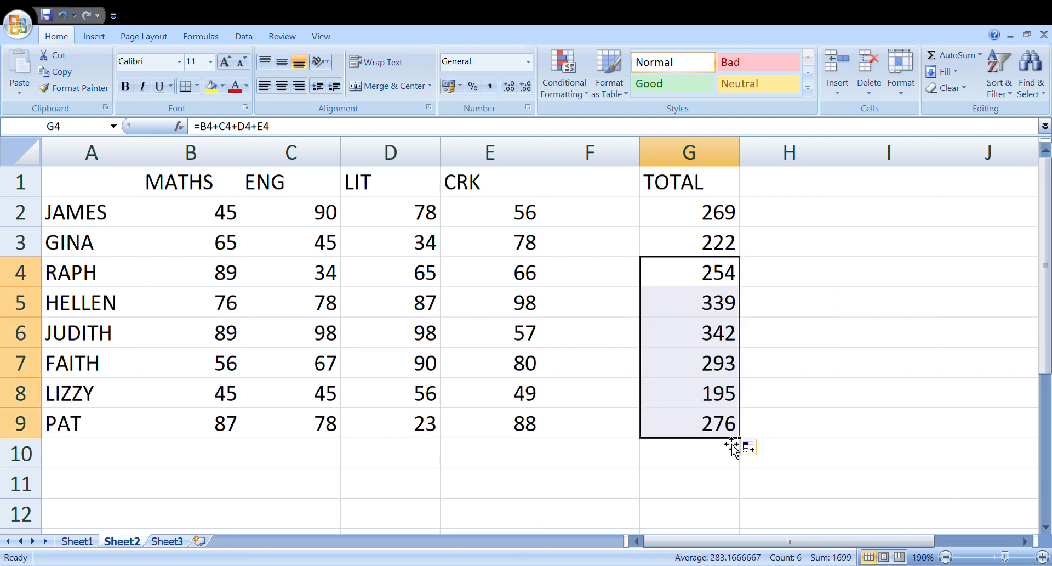
{"action": "left_click", "coordinate": [697, 420]}
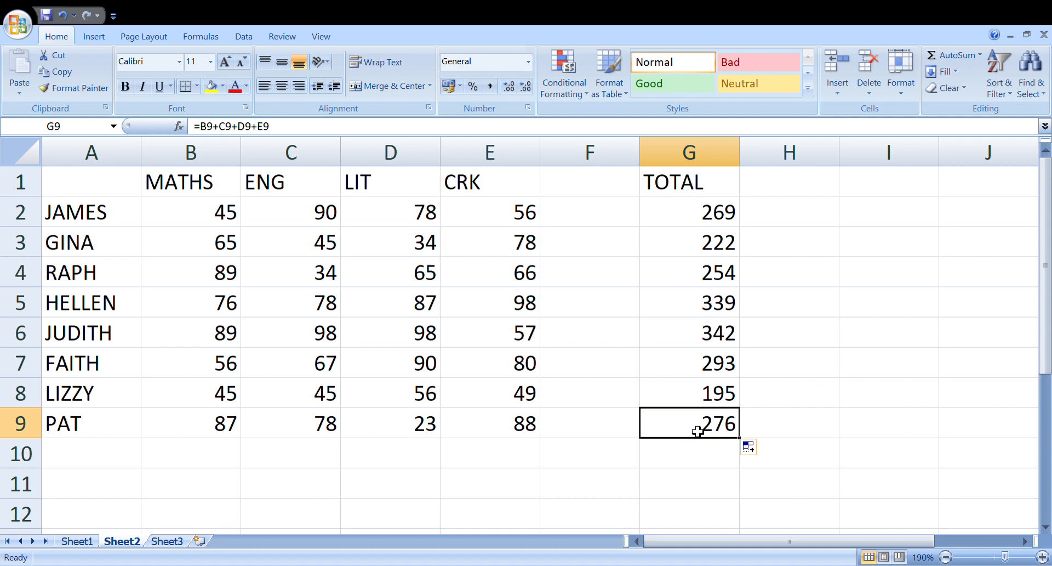
{"action": "double_click", "coordinate": [698, 427]}
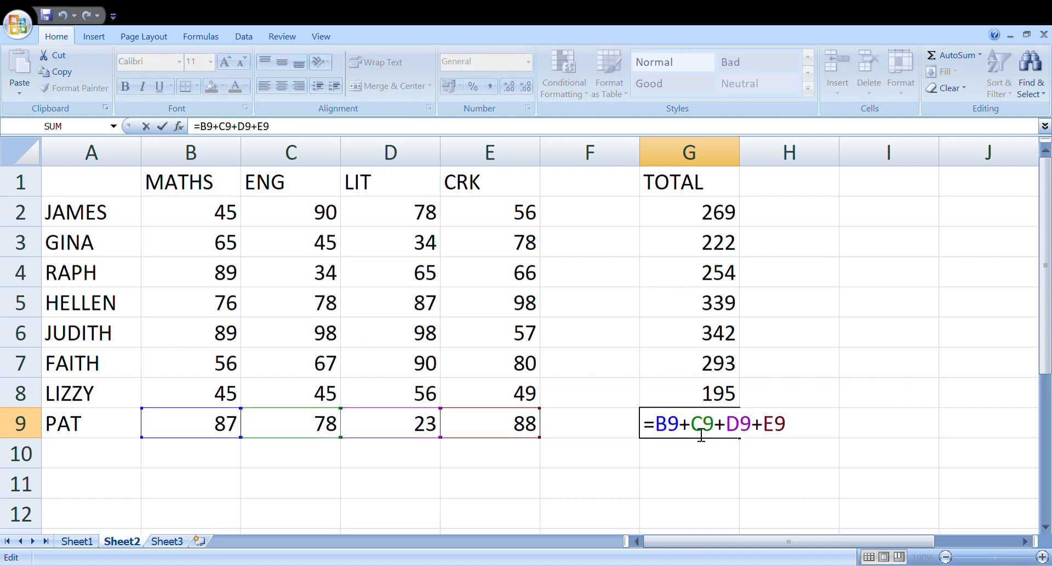
{"action": "key", "text": "Return"}
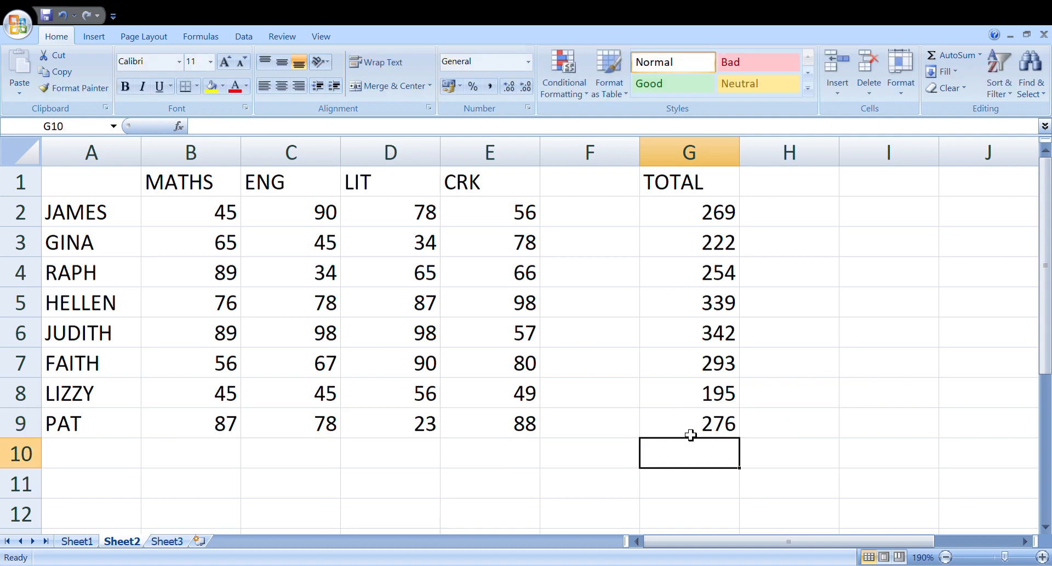
- Enter the row label TOTAL in cell A11, below the student names
{"action": "left_click", "coordinate": [131, 491]}
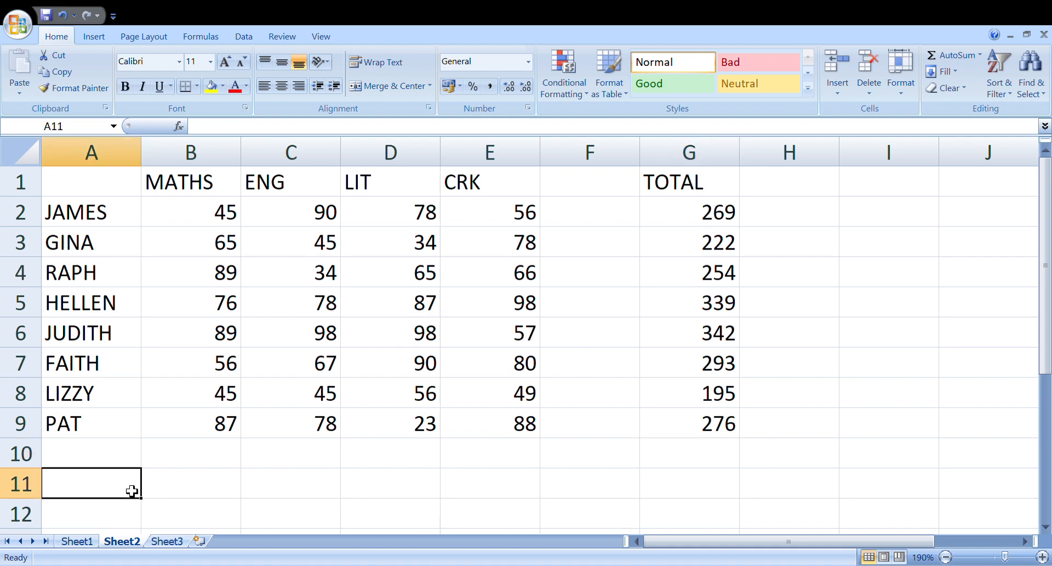
{"action": "type", "text": "TOT"}
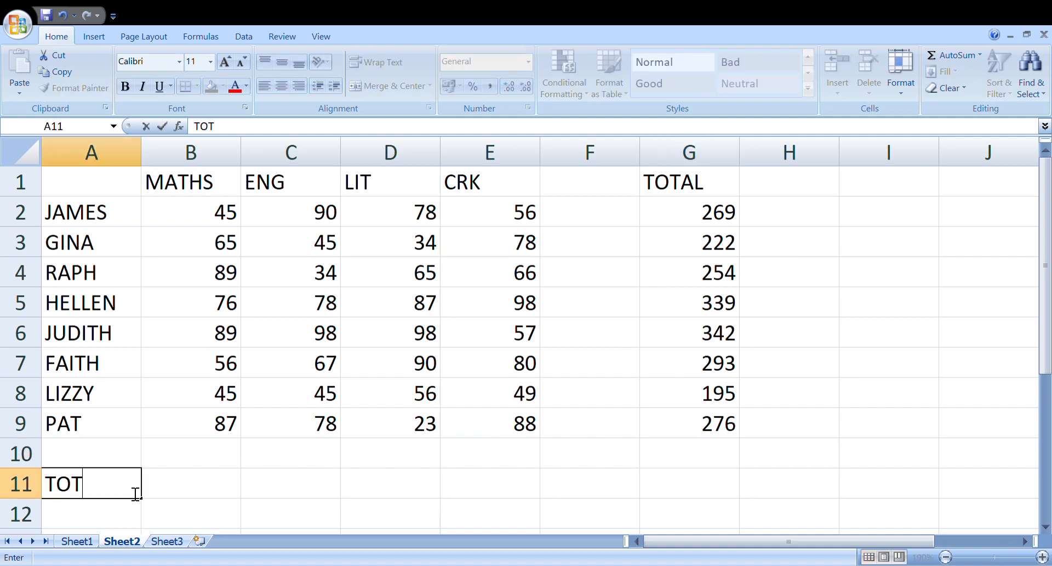
{"action": "type", "text": "AL"}
- Total the MATHS marks in B11 with the formula =B2+B3+B4+B5+B6+B7+B8+B9 and check the entered formula
{"action": "left_click", "coordinate": [192, 492]}
{"action": "type", "text": "="}
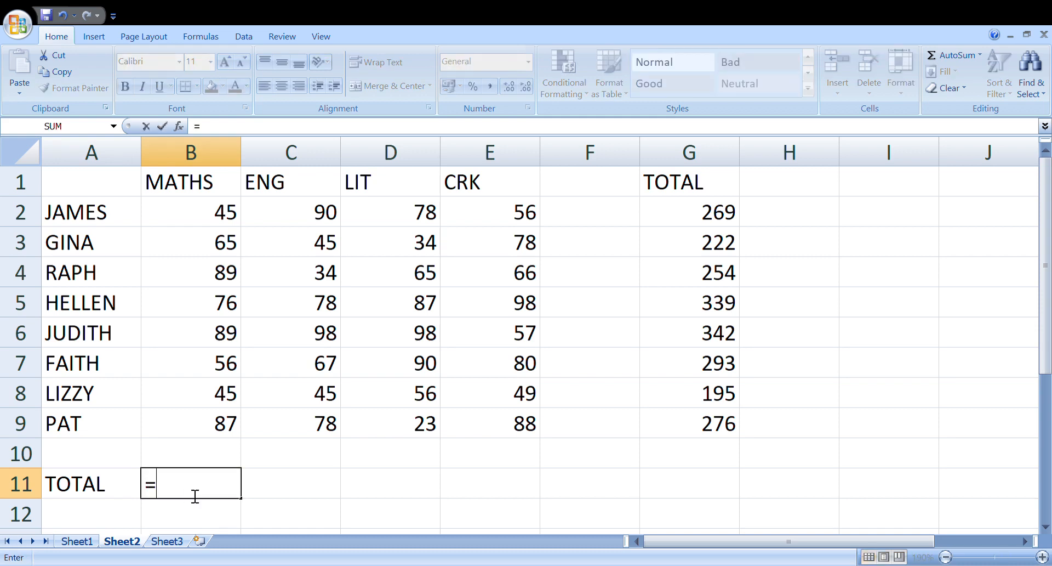
{"action": "left_click", "coordinate": [222, 218]}
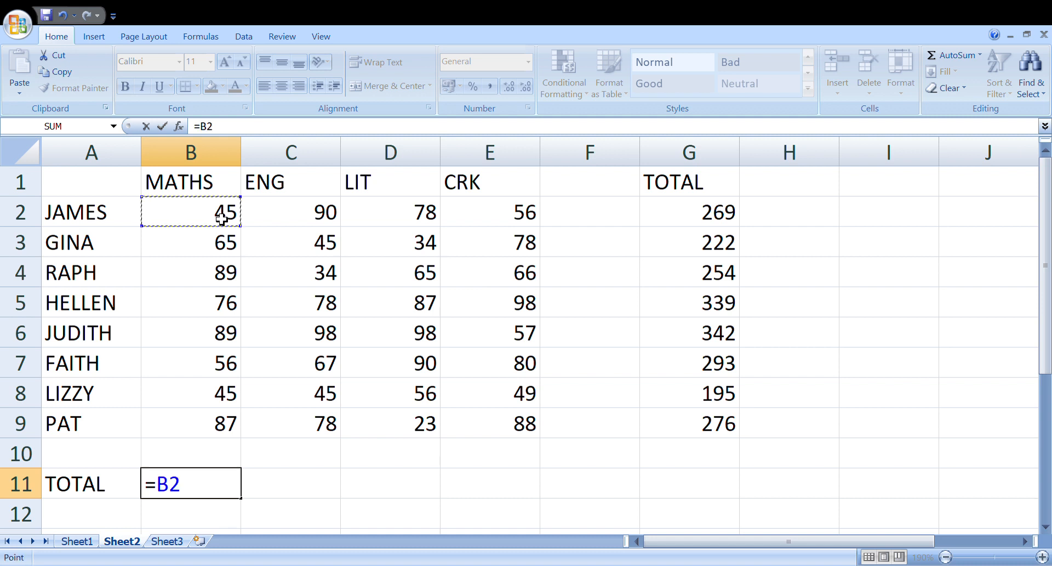
{"action": "type", "text": "+"}
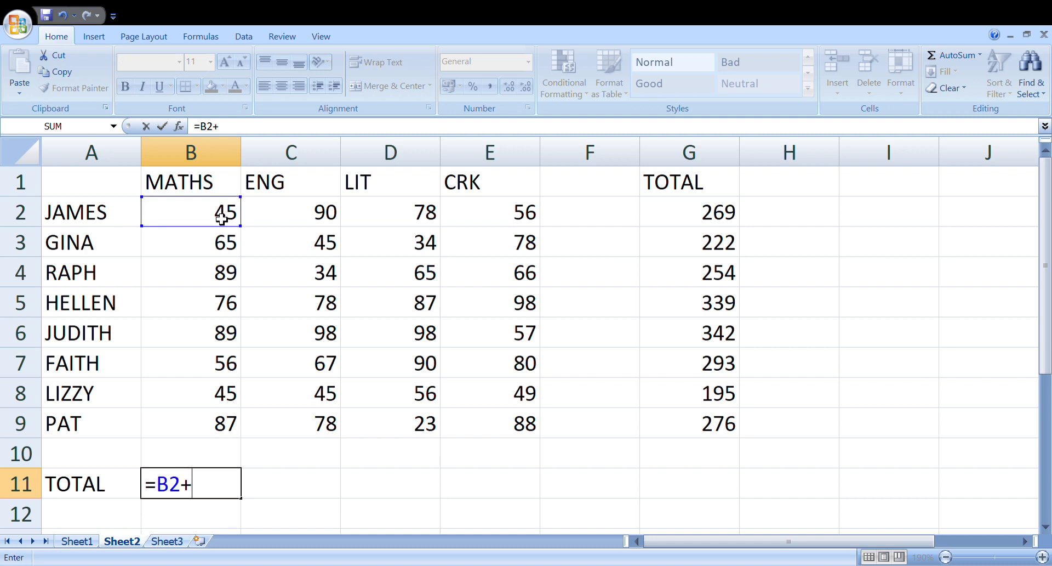
{"action": "left_click", "coordinate": [232, 245]}
{"action": "type", "text": "+"}
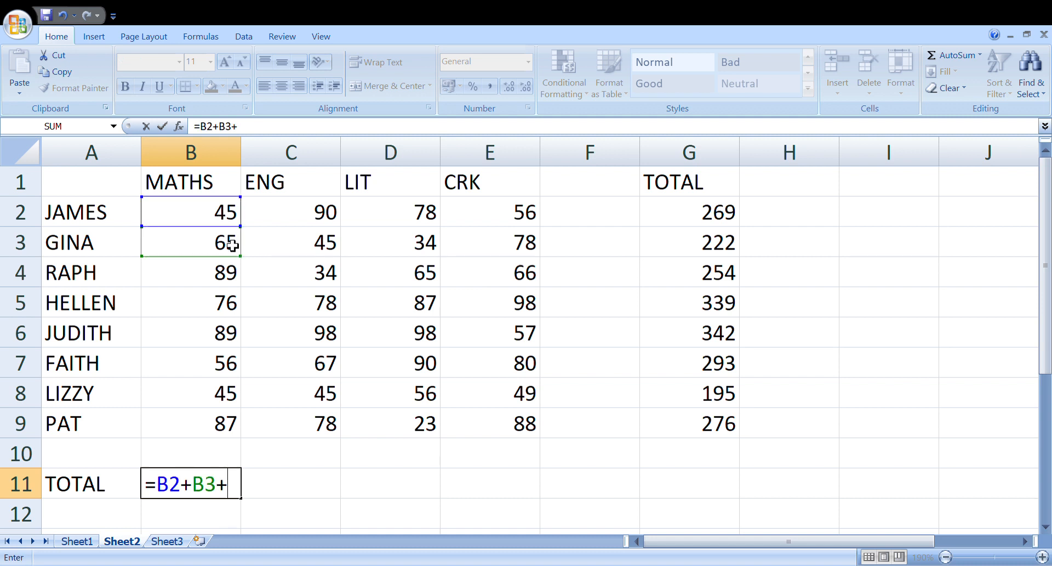
{"action": "left_click", "coordinate": [225, 272]}
{"action": "type", "text": "+"}
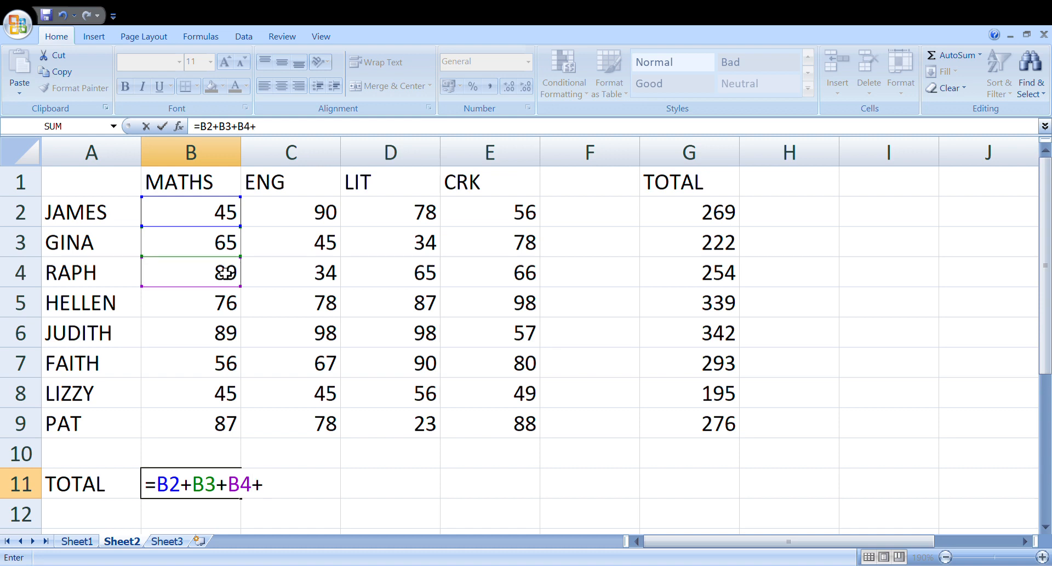
{"action": "left_click", "coordinate": [224, 308]}
{"action": "type", "text": "+"}
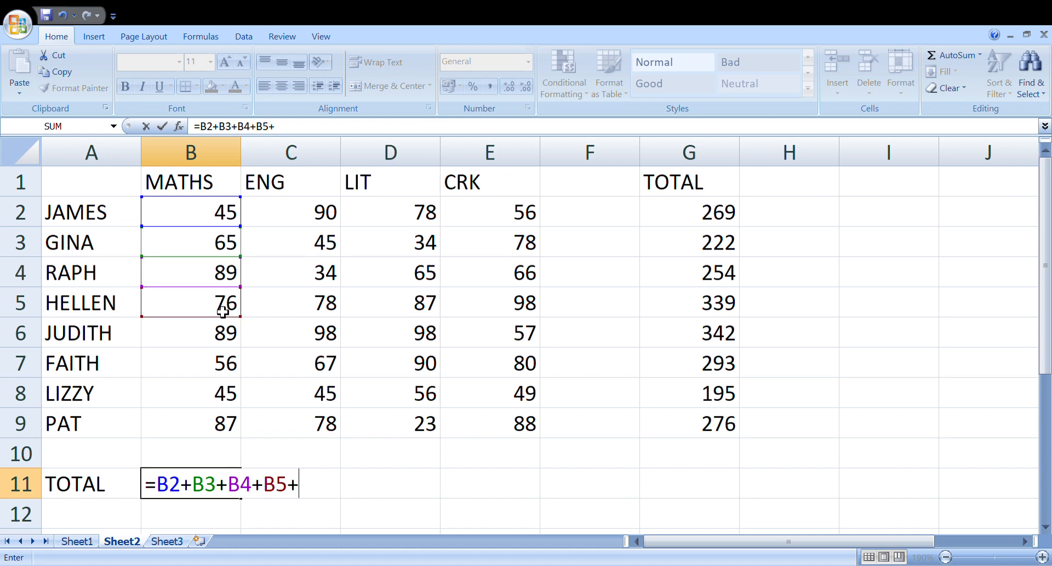
{"action": "left_click", "coordinate": [236, 344]}
{"action": "type", "text": "+"}
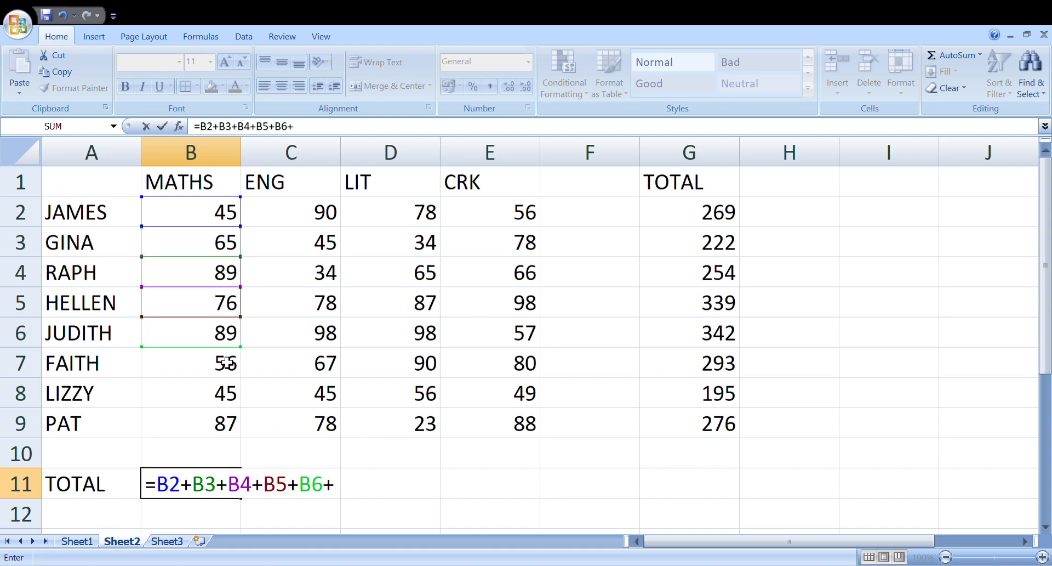
{"action": "left_click", "coordinate": [226, 362]}
{"action": "type", "text": "+"}
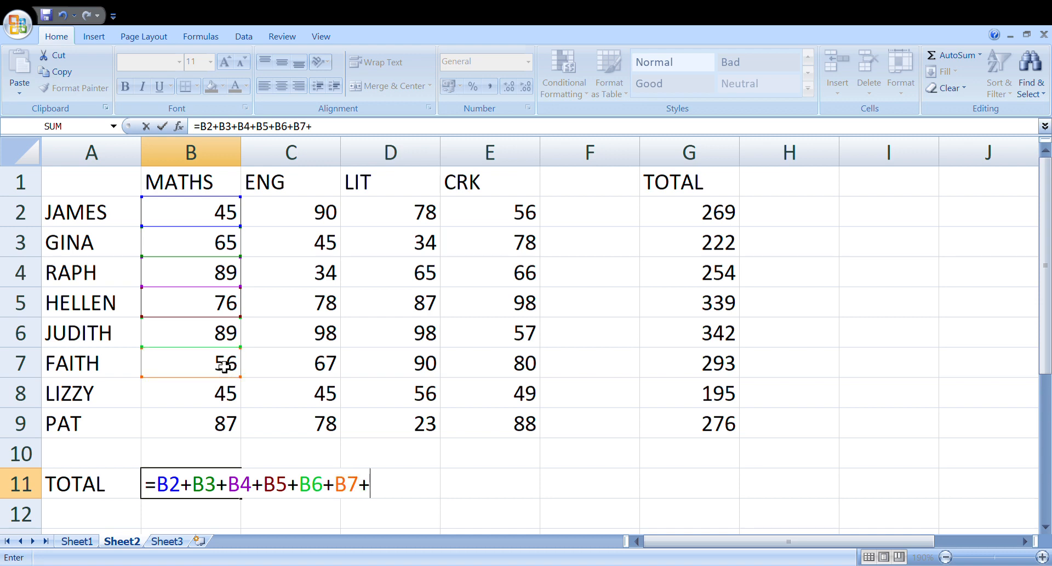
{"action": "left_click", "coordinate": [215, 400]}
{"action": "type", "text": "+"}
{"action": "left_click", "coordinate": [213, 429]}
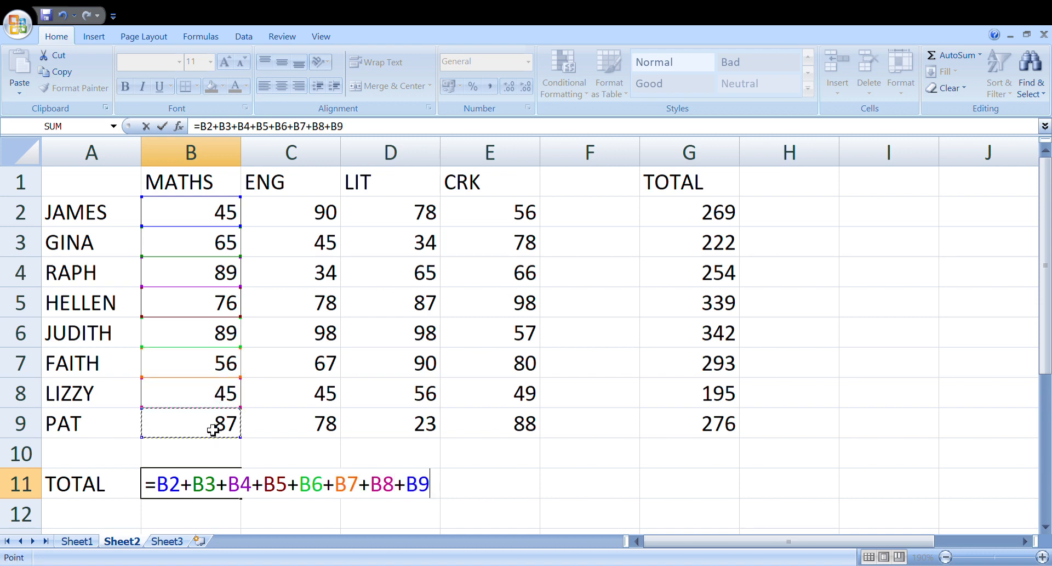
{"action": "key", "text": "Return"}
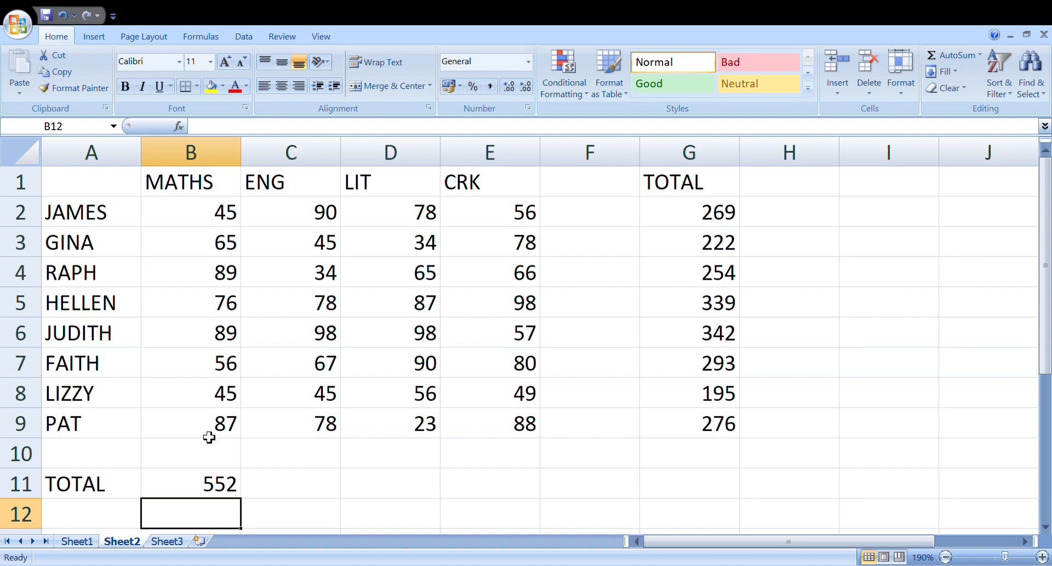
{"action": "left_click", "coordinate": [214, 490]}
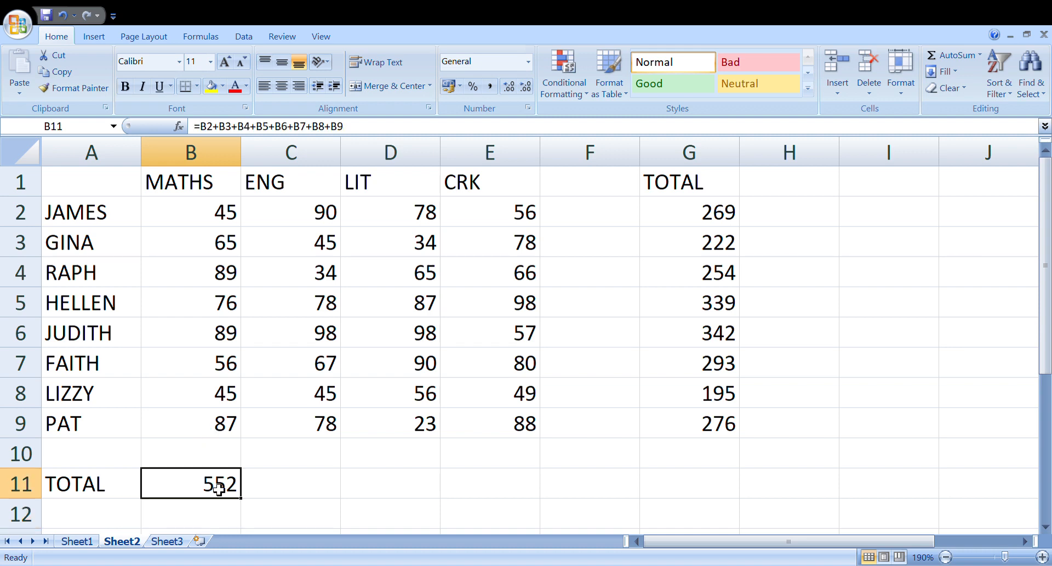
- Total the ENG marks in C11 with the formula =C2+C3+C4+C5+C6+C7+C8+C9
{"action": "left_click", "coordinate": [290, 488]}
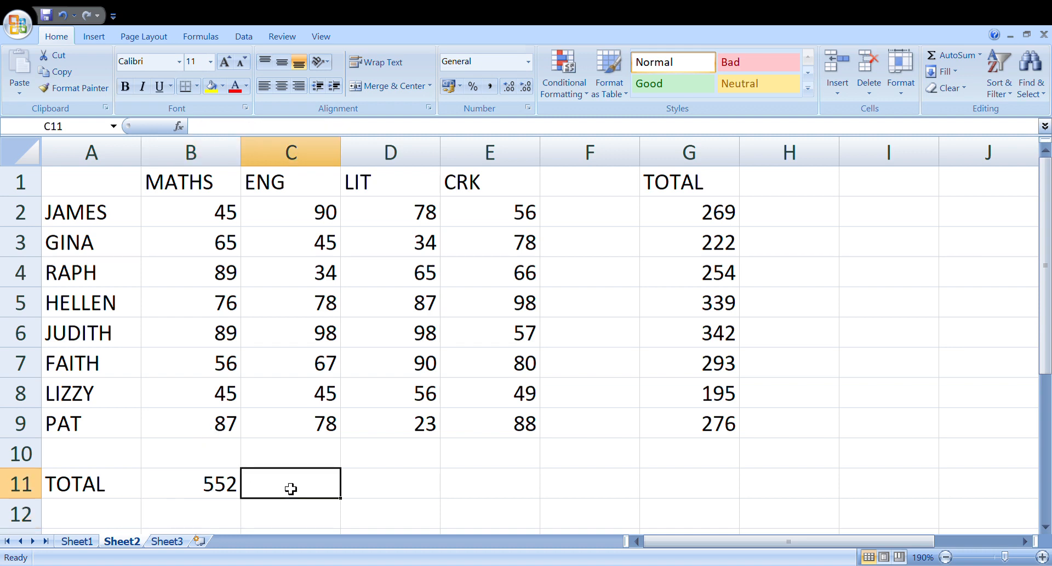
{"action": "type", "text": "="}
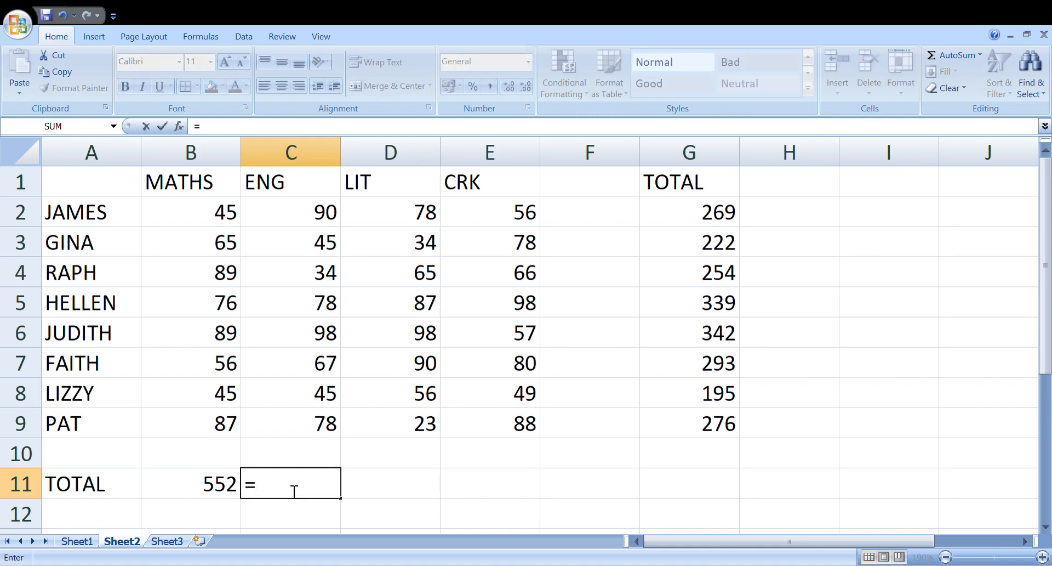
{"action": "left_click", "coordinate": [315, 225]}
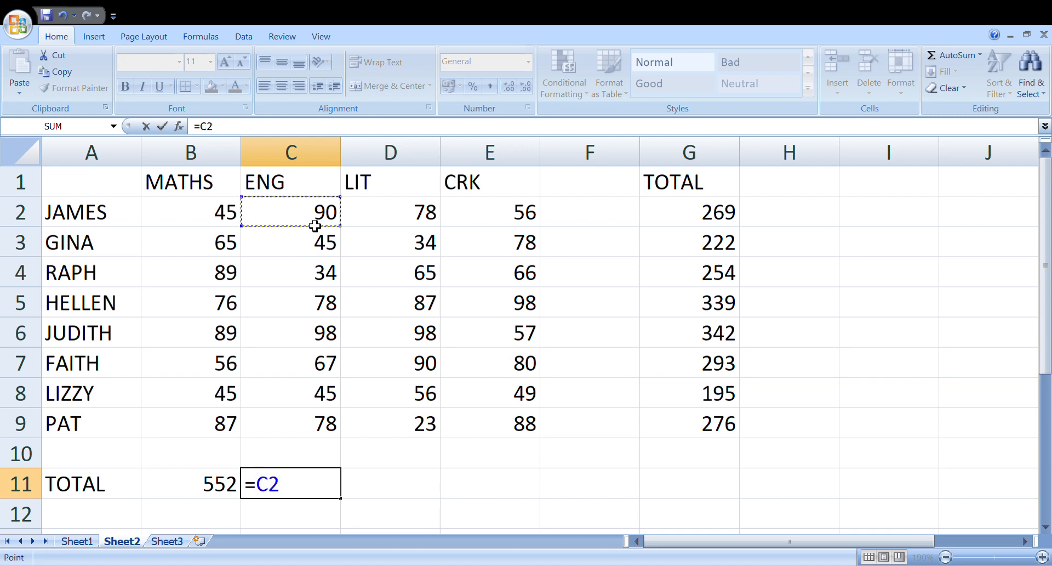
{"action": "type", "text": "+"}
{"action": "left_click", "coordinate": [318, 243]}
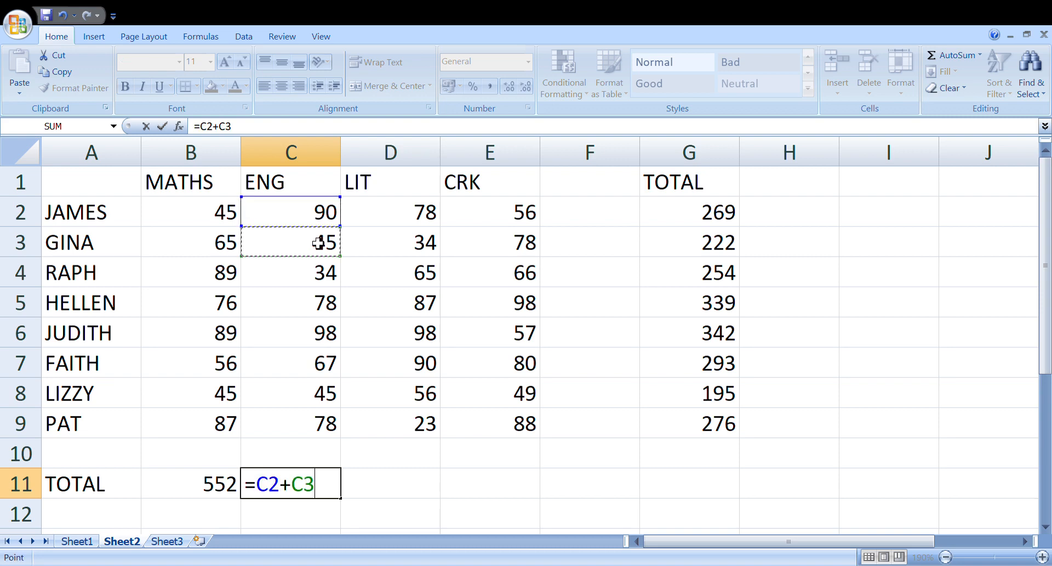
{"action": "type", "text": "+"}
{"action": "left_click", "coordinate": [318, 277]}
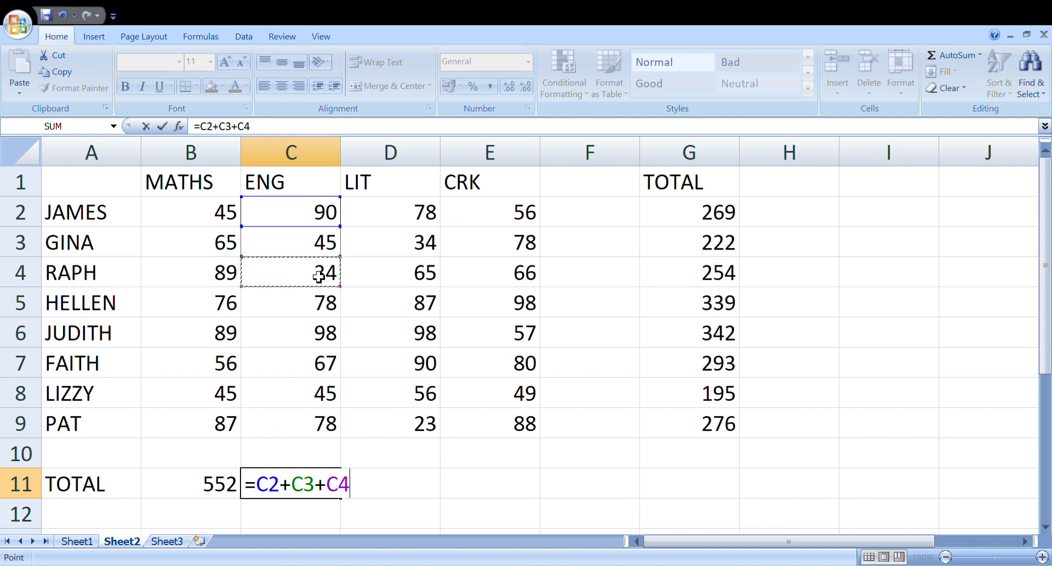
{"action": "type", "text": "+"}
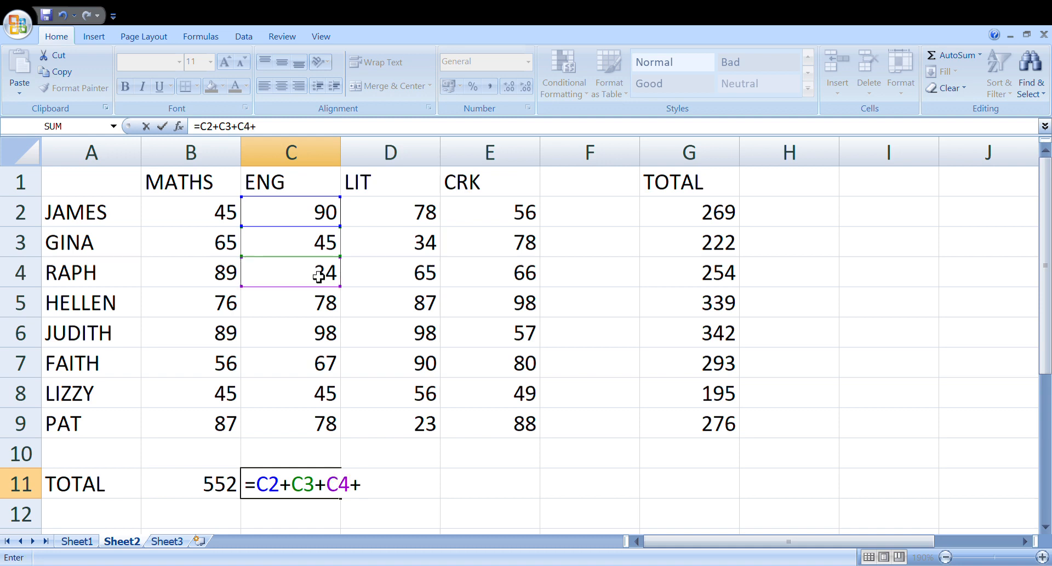
{"action": "left_click", "coordinate": [312, 315]}
{"action": "type", "text": "="}
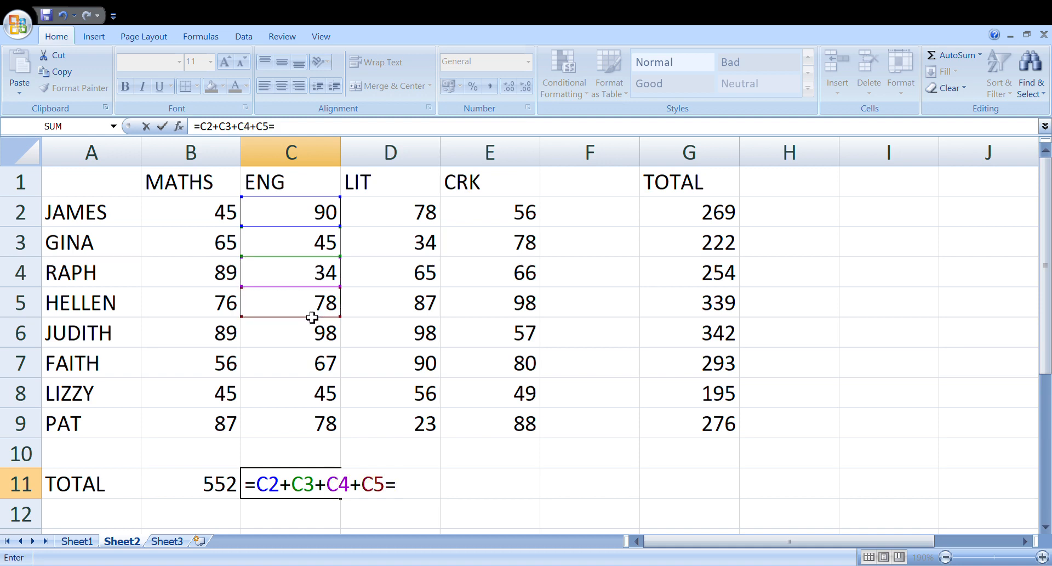
{"action": "key", "text": "BackSpace"}
{"action": "type", "text": "+"}
{"action": "left_click", "coordinate": [311, 345]}
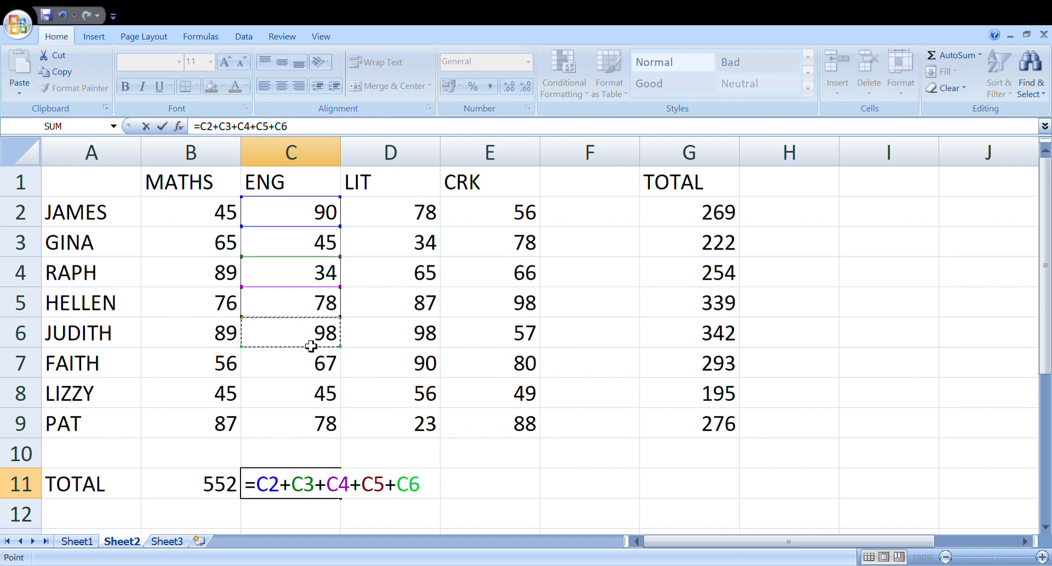
{"action": "type", "text": "+"}
{"action": "left_click", "coordinate": [313, 368]}
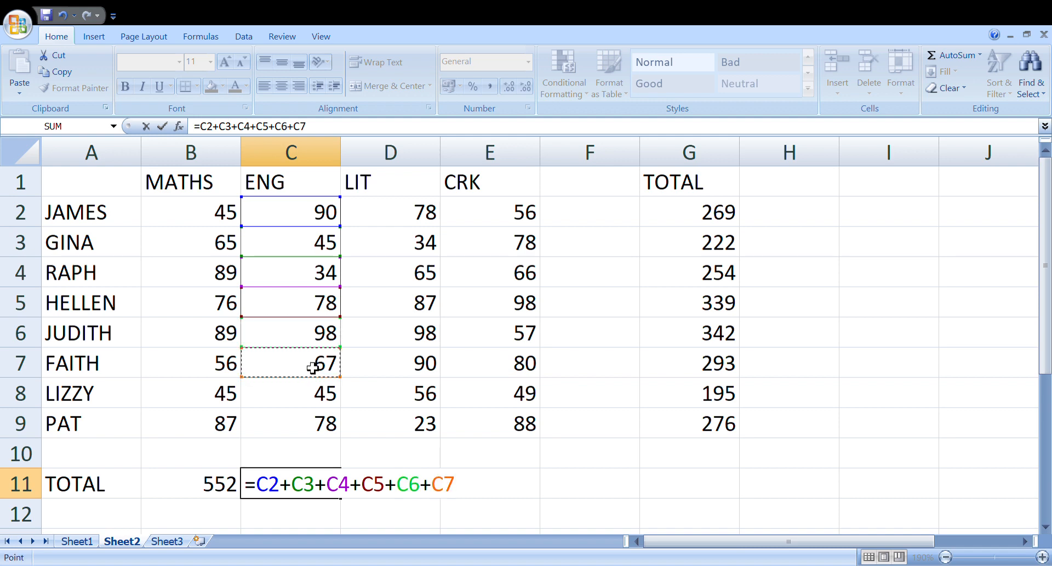
{"action": "type", "text": "+"}
{"action": "left_click", "coordinate": [308, 403]}
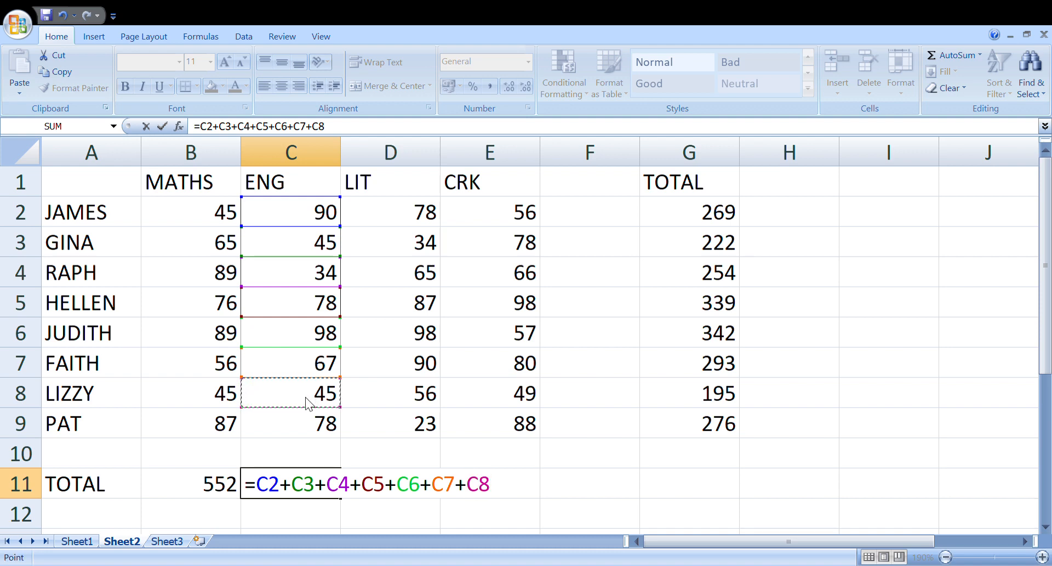
{"action": "type", "text": "+"}
{"action": "left_click", "coordinate": [310, 427]}
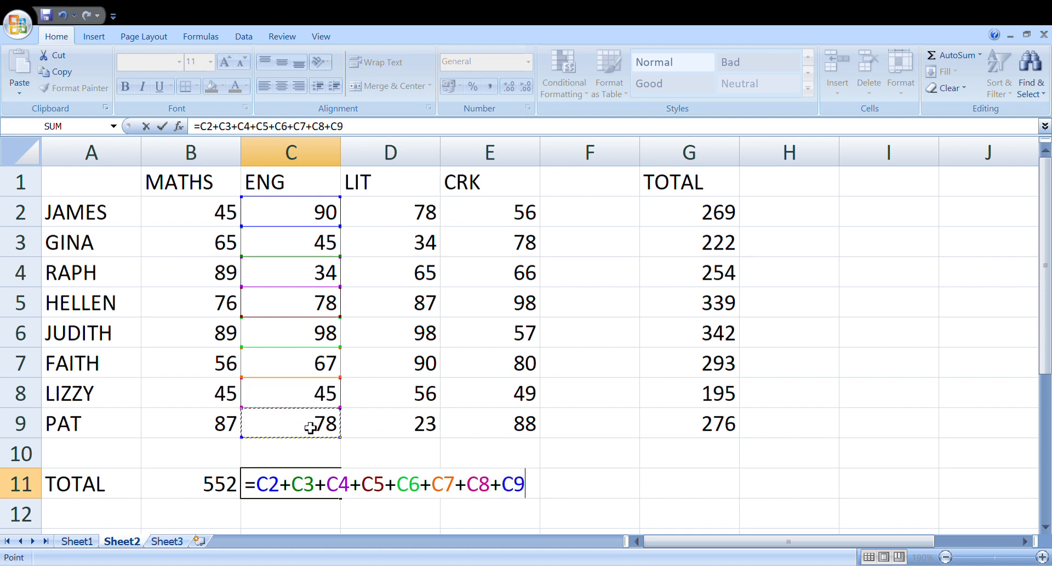
{"action": "key", "text": "Return"}
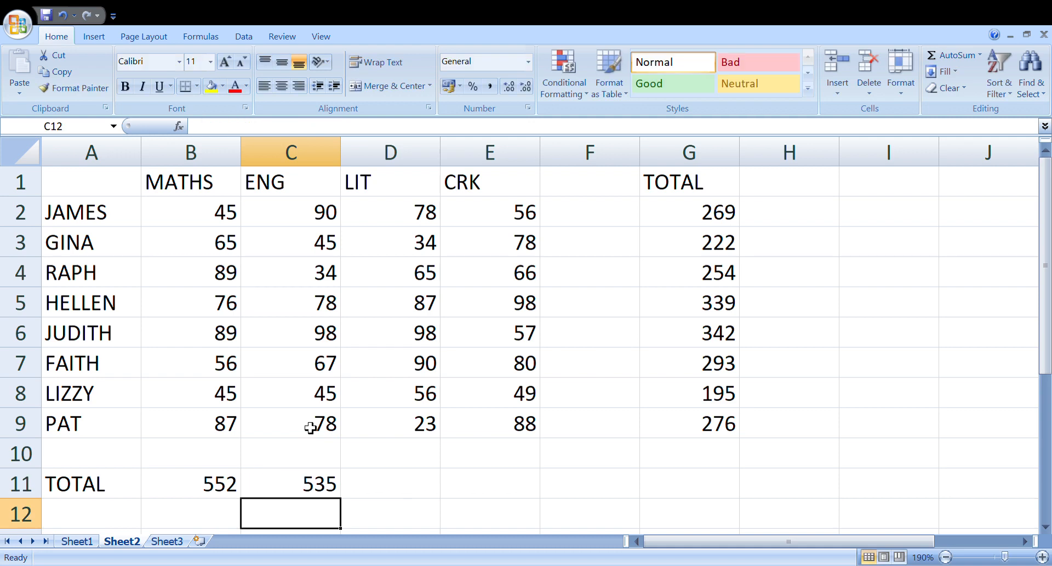
- Fill the total formula from C11 across to E11 and check the copied formula in E11
{"action": "left_click", "coordinate": [327, 494]}
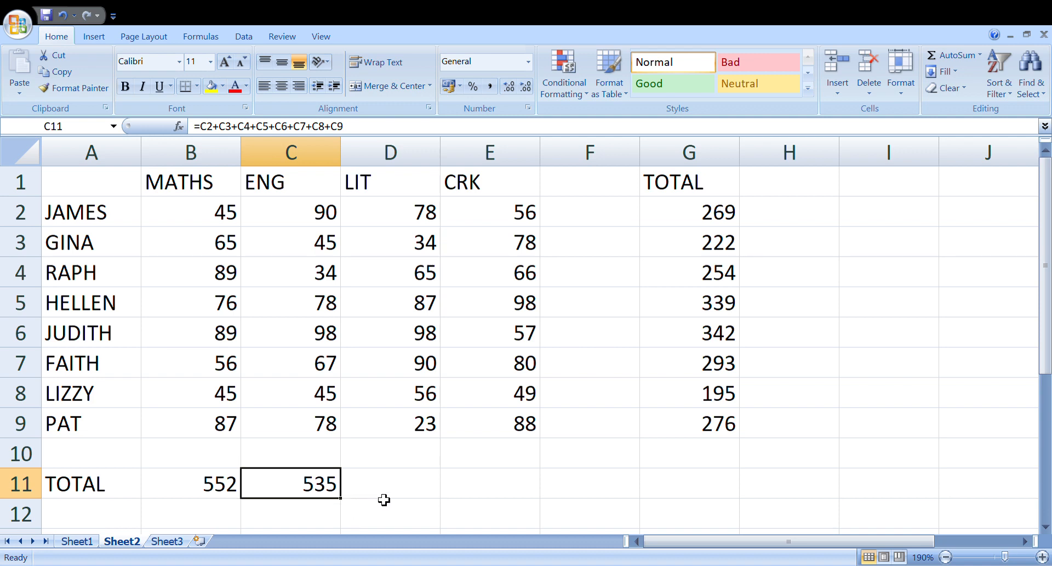
{"action": "left_click", "coordinate": [404, 493]}
{"action": "left_click", "coordinate": [488, 492]}
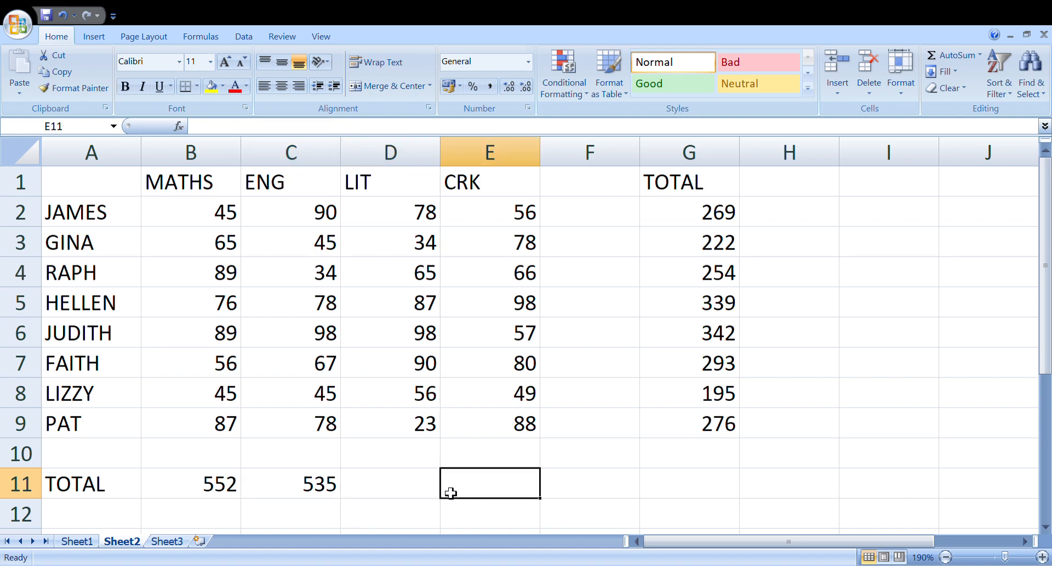
{"action": "left_click", "coordinate": [316, 491]}
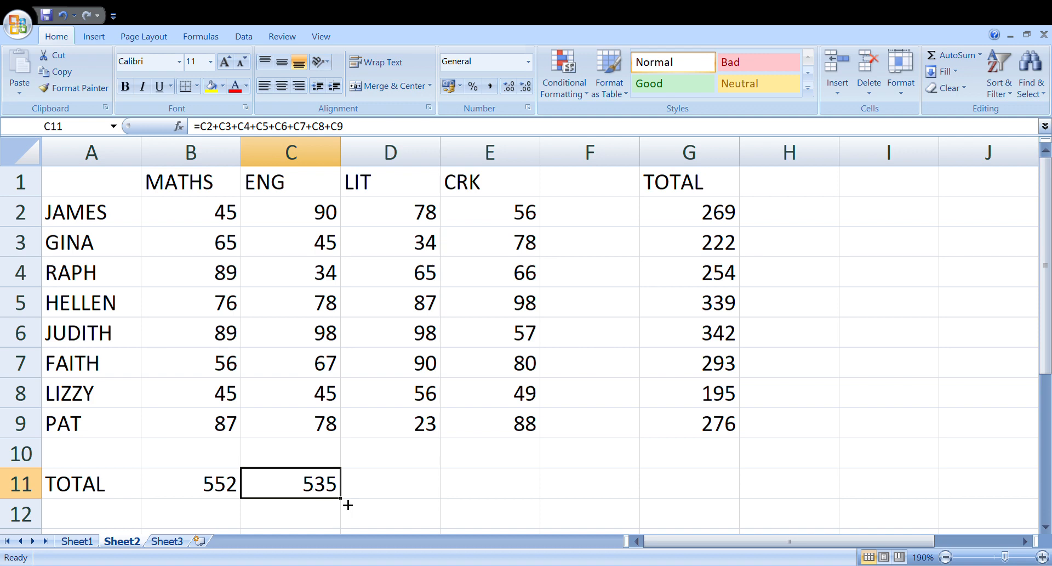
{"action": "left_click_drag", "start_coordinate": [348, 505], "coordinate": [505, 507]}
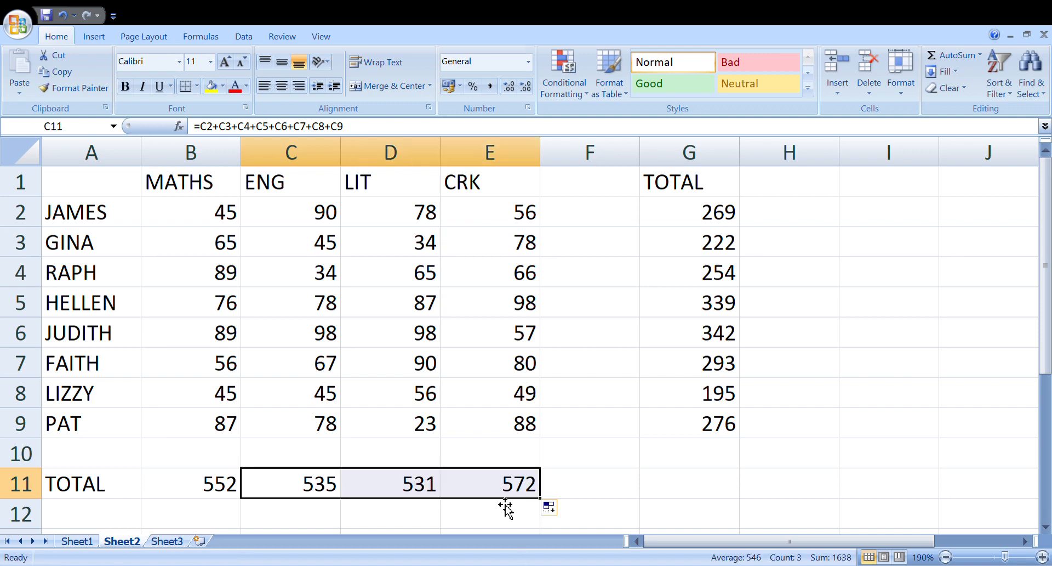
{"action": "left_click", "coordinate": [523, 490]}
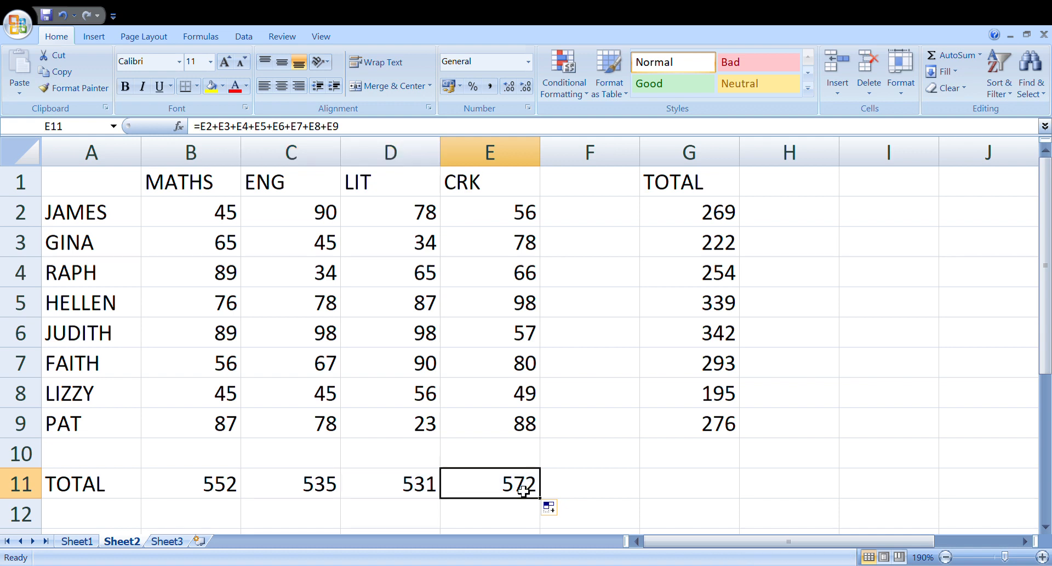
{"action": "double_click", "coordinate": [523, 491]}
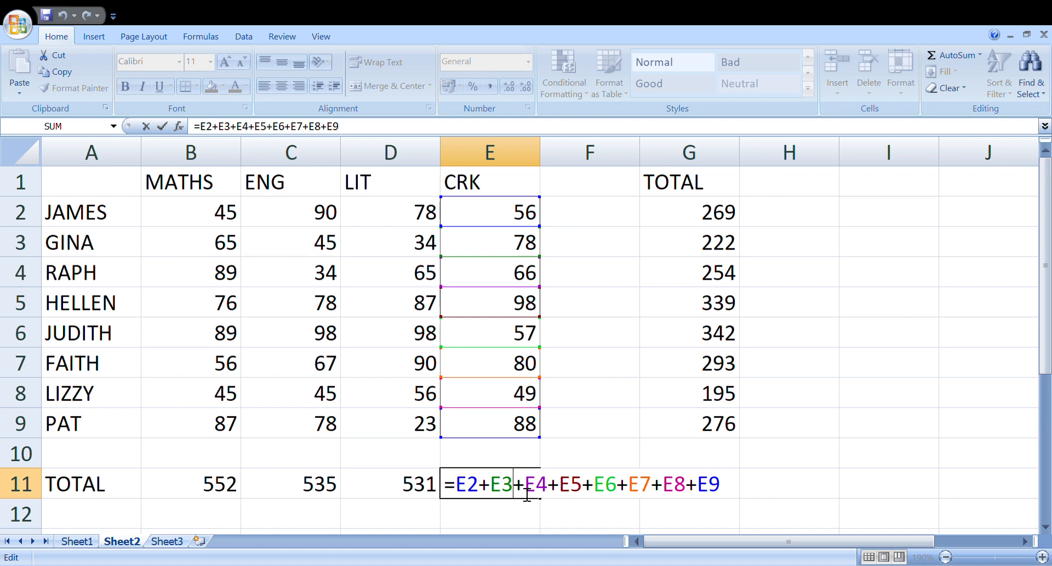
{"action": "key", "text": "Return"}
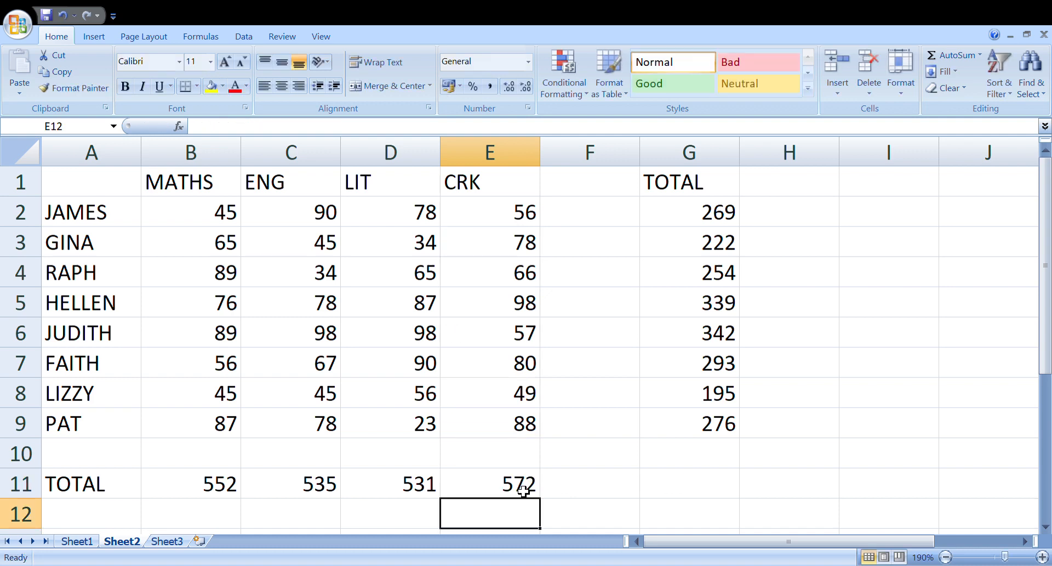
- Make the TOTAL row 11 and the TOTAL column G bold
{"action": "left_click", "coordinate": [48, 497]}
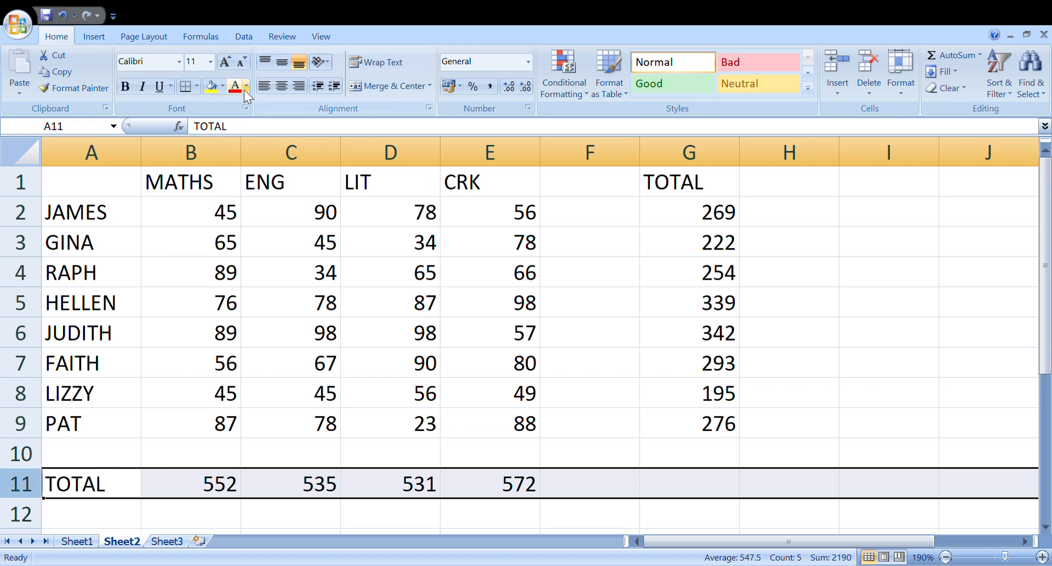
{"action": "left_click", "coordinate": [126, 86]}
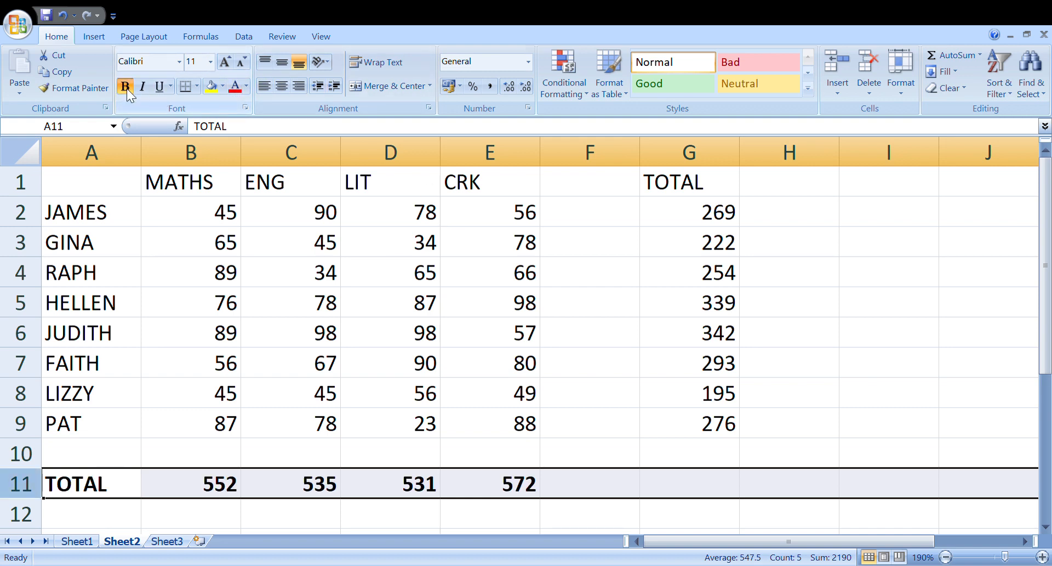
{"action": "left_click", "coordinate": [726, 159]}
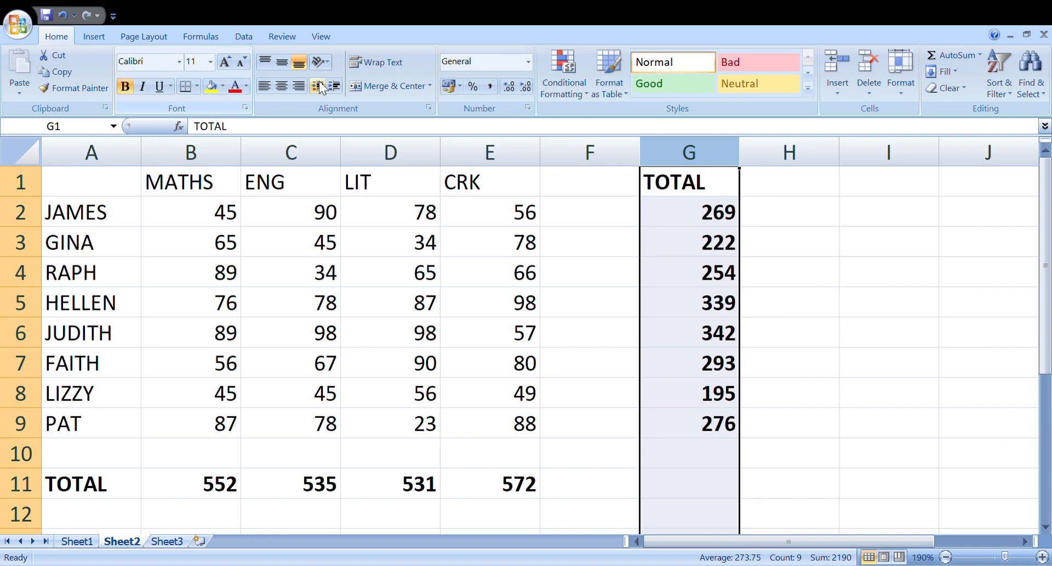
- Centre the contents of column G and row 11 both horizontally and vertically
{"action": "left_click", "coordinate": [284, 89]}
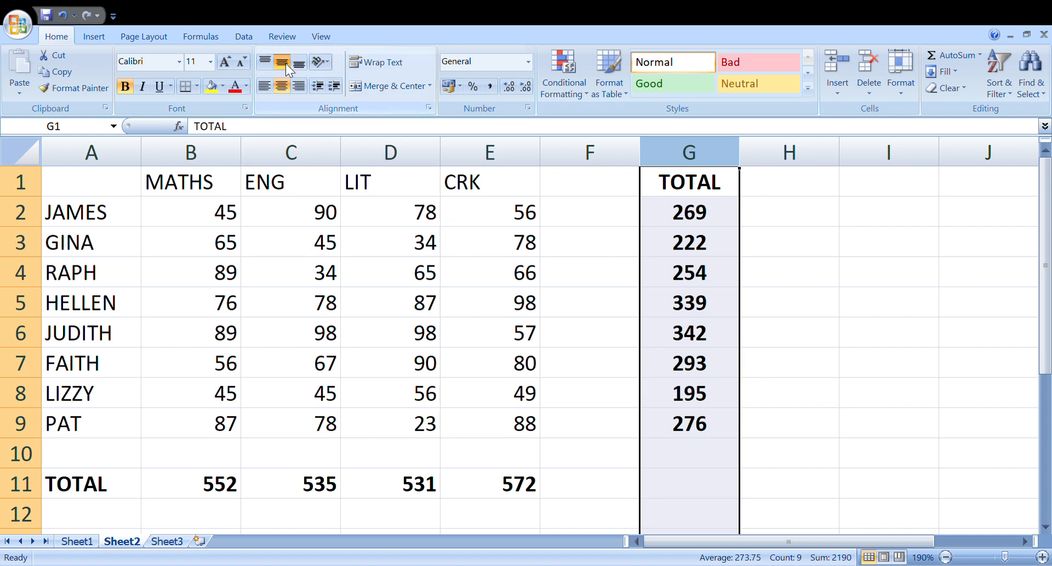
{"action": "left_click", "coordinate": [63, 493]}
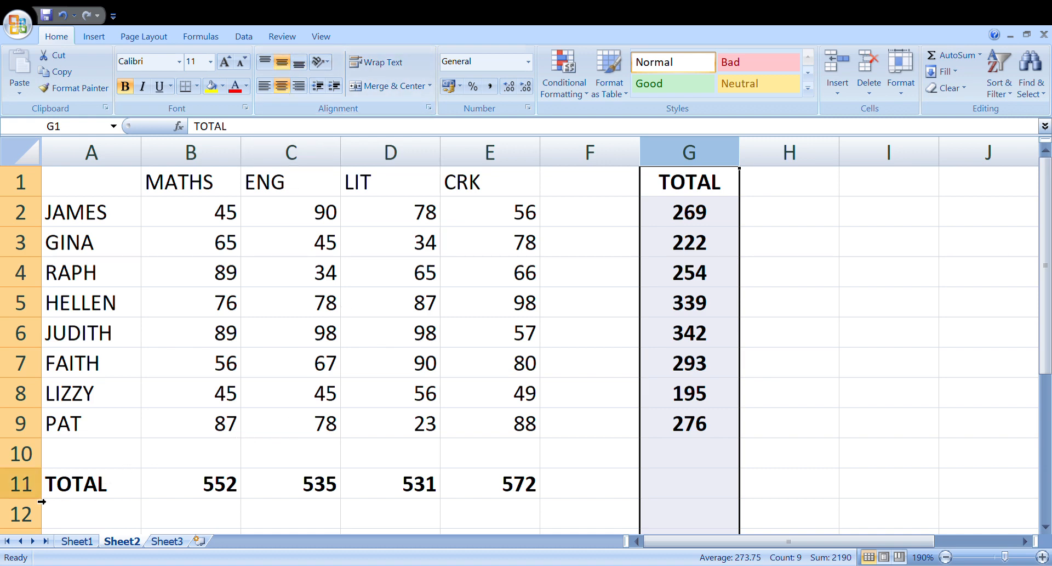
{"action": "key", "text": "shift+space"}
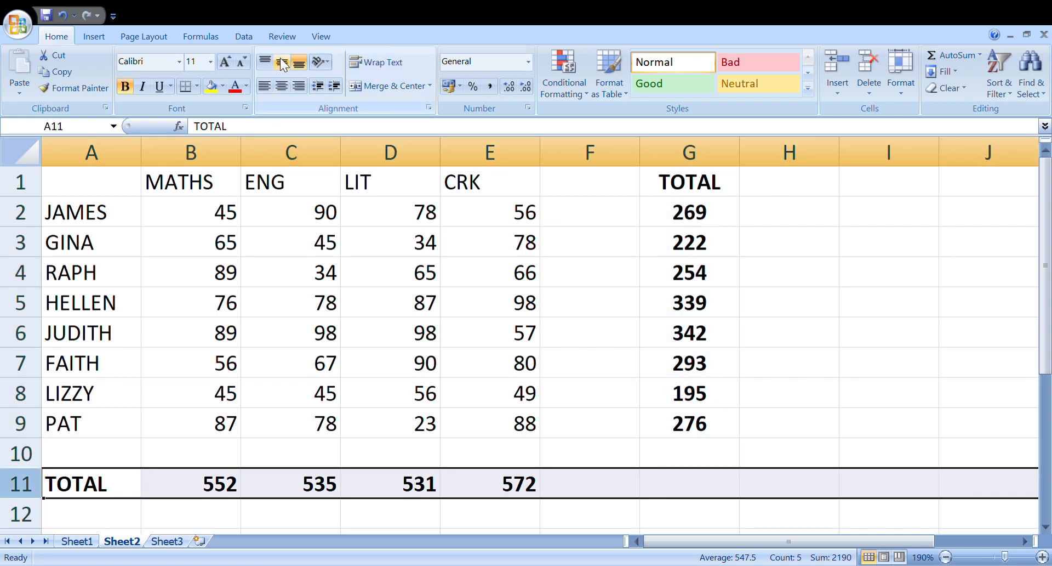
{"action": "left_click", "coordinate": [282, 86]}
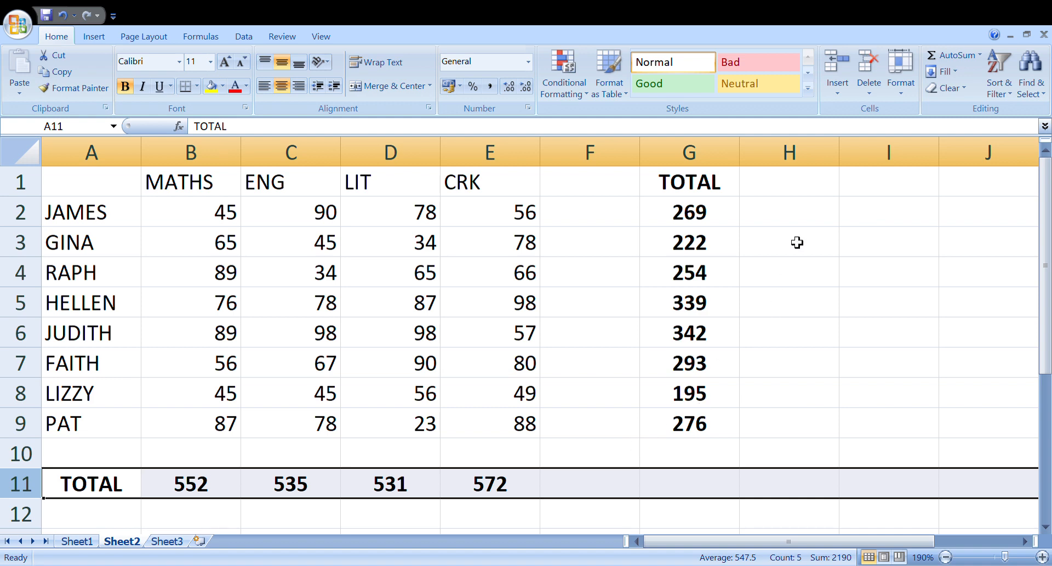
{"action": "left_click", "coordinate": [800, 220]}
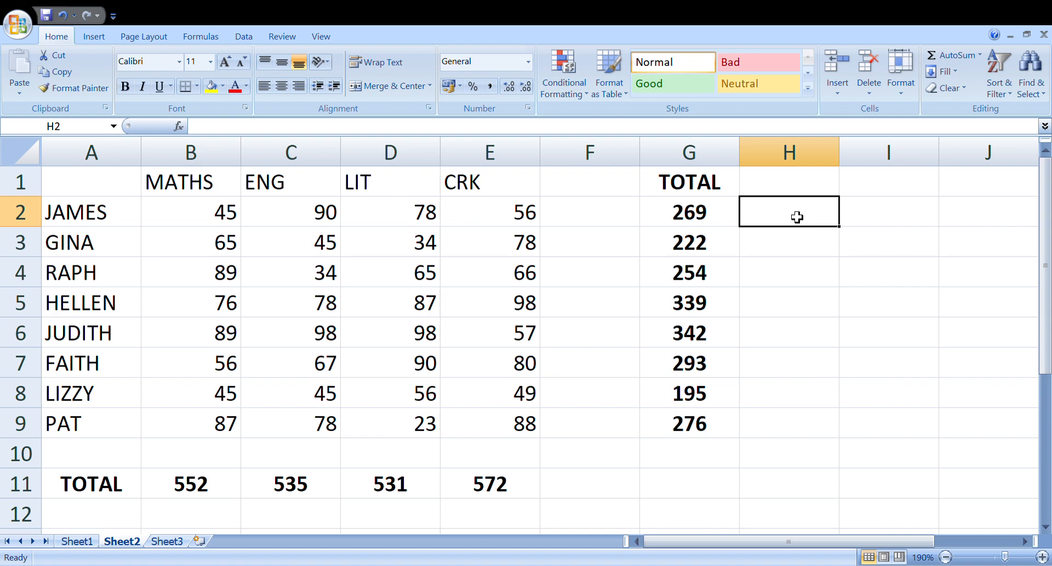
- Change the heading in G1 to TOTAL 1 and copy its text
{"action": "double_click", "coordinate": [735, 189]}
{"action": "type", "text": "1"}
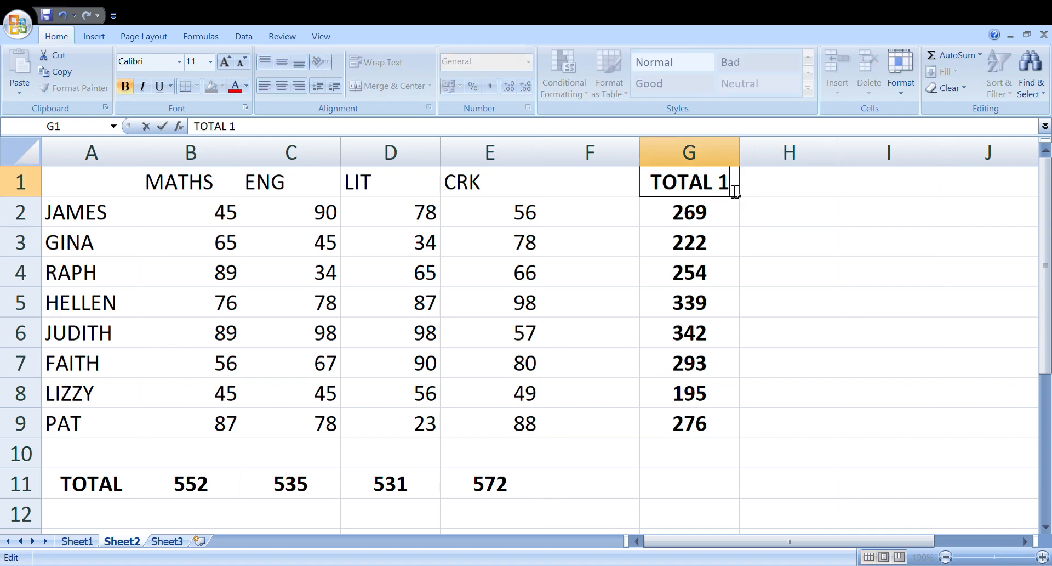
{"action": "left_click_drag", "start_coordinate": [653, 189], "coordinate": [742, 194]}
{"action": "key", "text": "ctrl+c"}
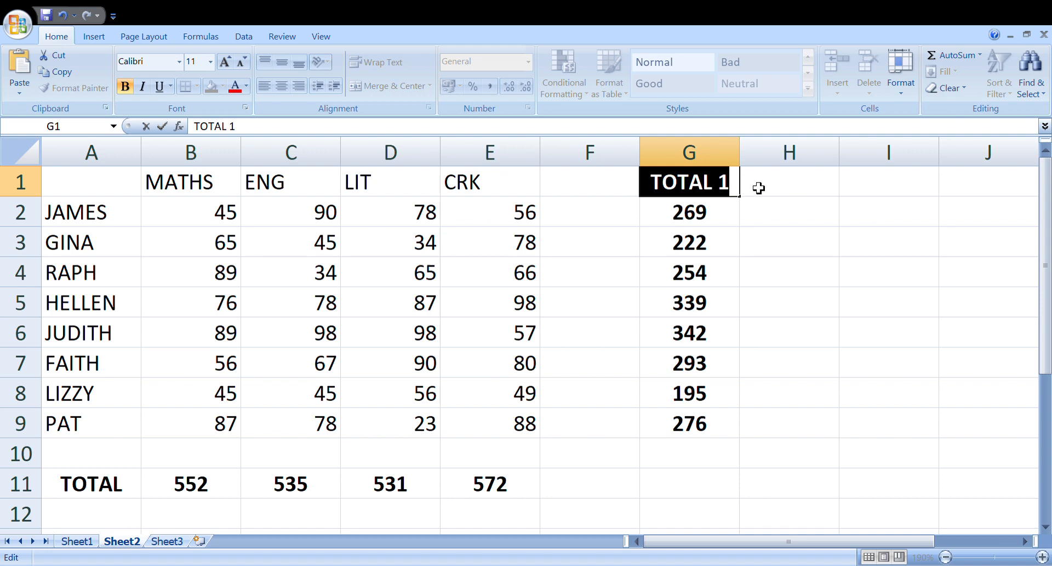
- Paste the copied heading into H1, edit it to TOTAL 2 and make it bold
{"action": "double_click", "coordinate": [765, 192]}
{"action": "key", "text": "ctrl+v"}
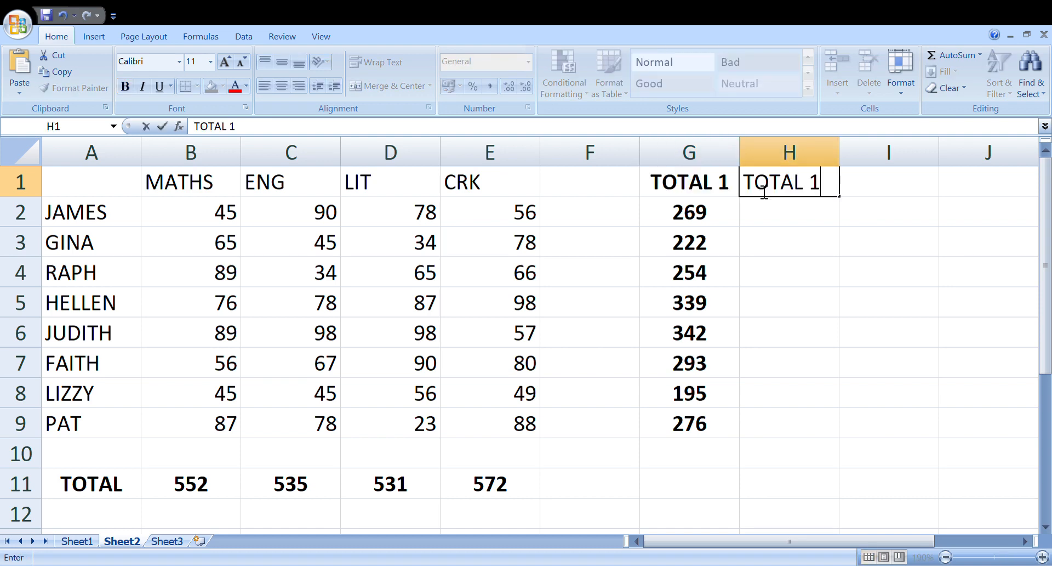
{"action": "key", "text": "BackSpace"}
{"action": "type", "text": "2"}
{"action": "left_click", "coordinate": [824, 222]}
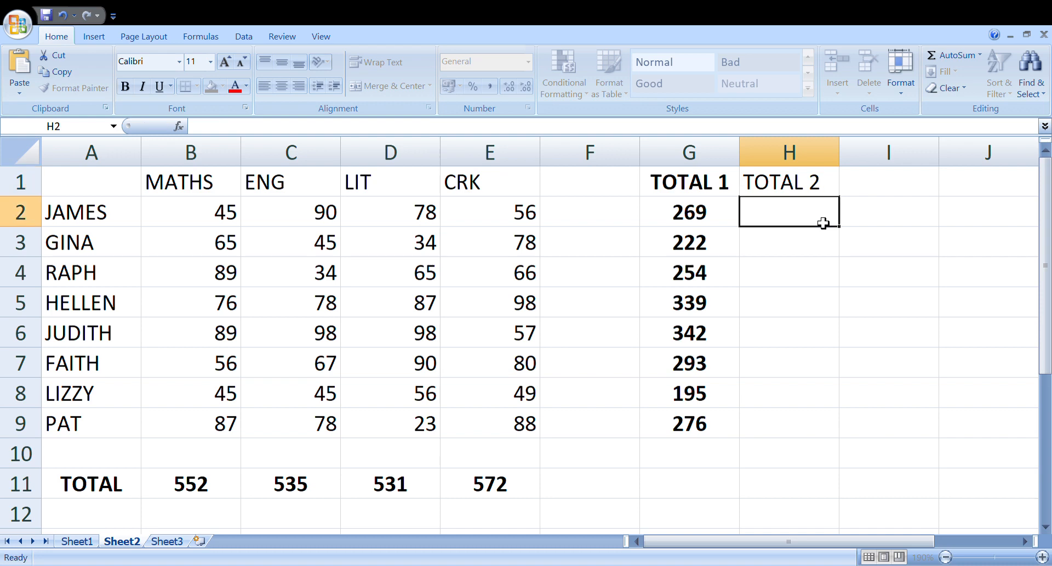
{"action": "left_click", "coordinate": [796, 190]}
{"action": "key", "text": "ctrl+b"}
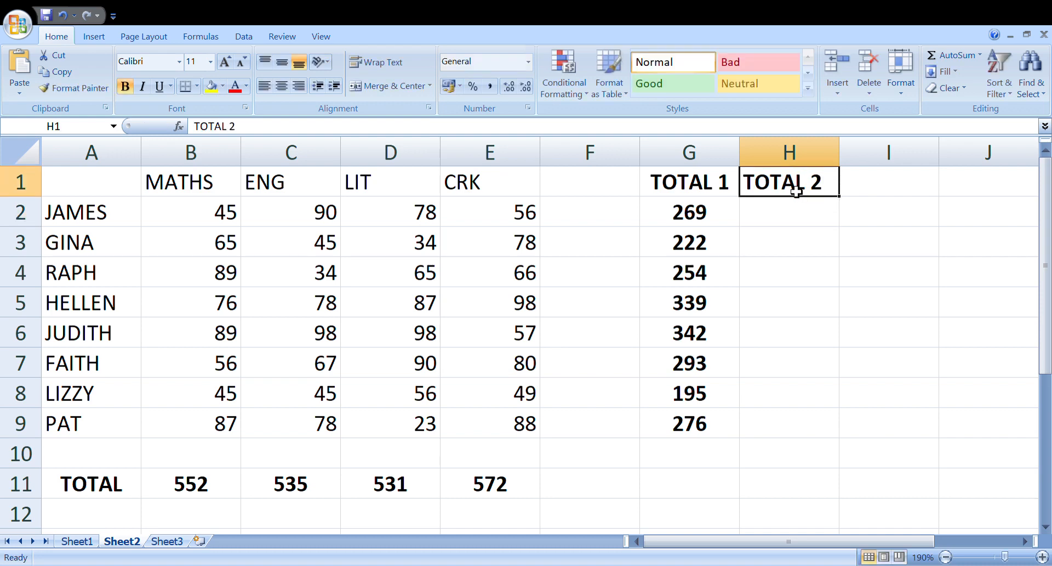
- Total James's marks in H2 with the formula =SUM(B2:E2)
{"action": "left_click", "coordinate": [796, 212]}
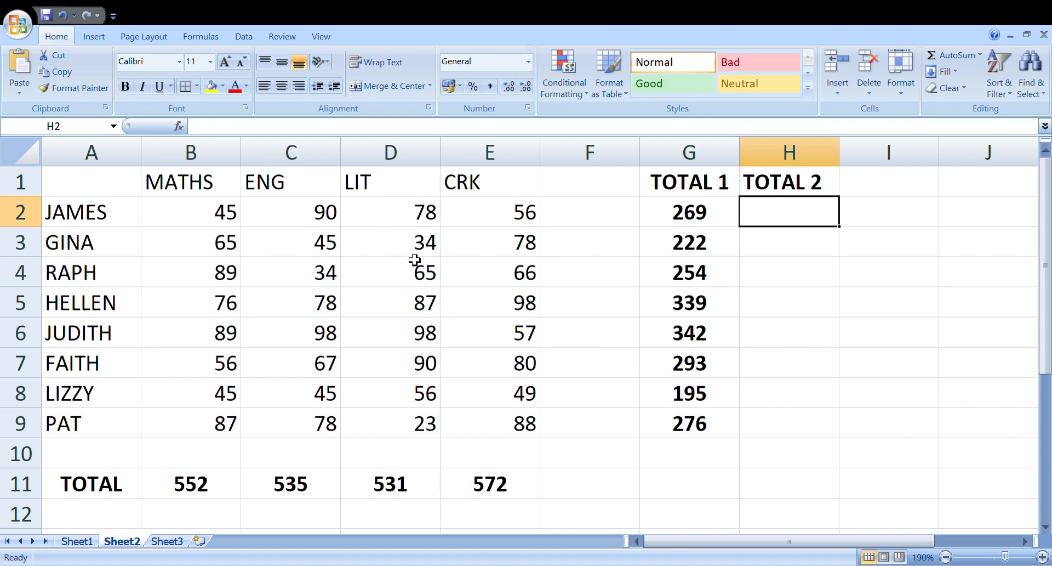
{"action": "type", "text": "="}
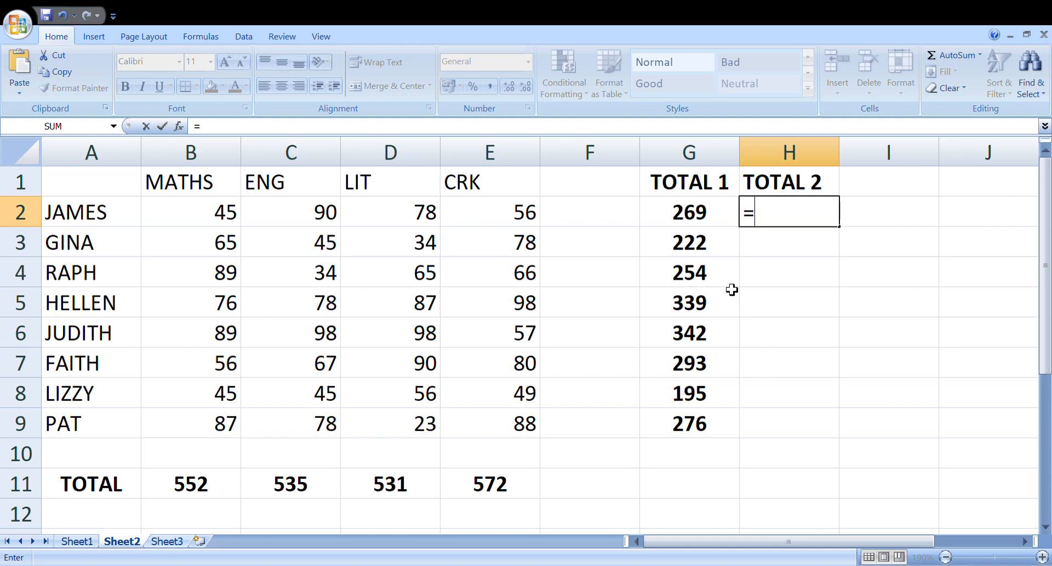
{"action": "type", "text": "SUM"}
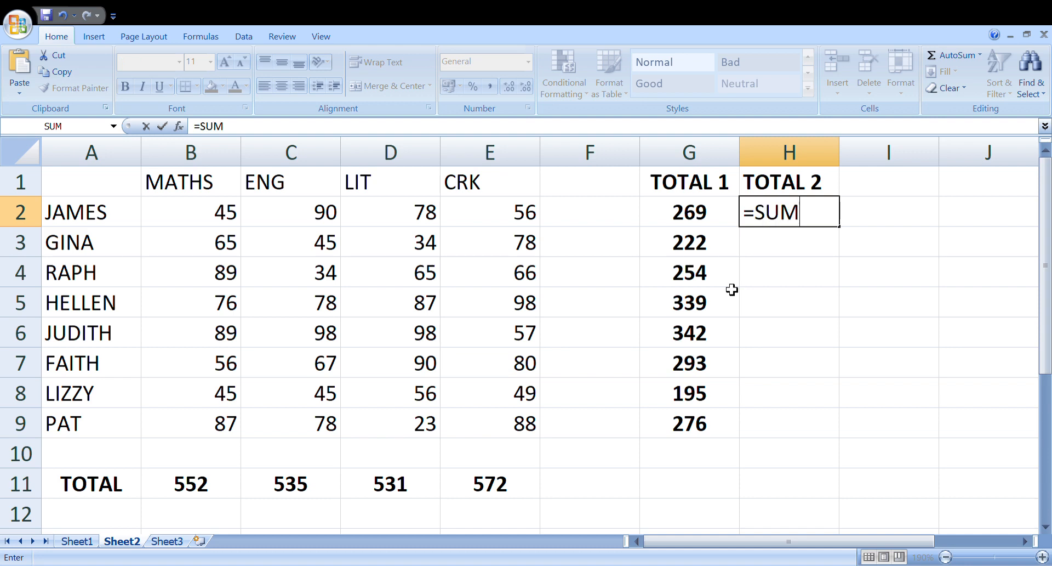
{"action": "type", "text": "("}
{"action": "left_click", "coordinate": [232, 226]}
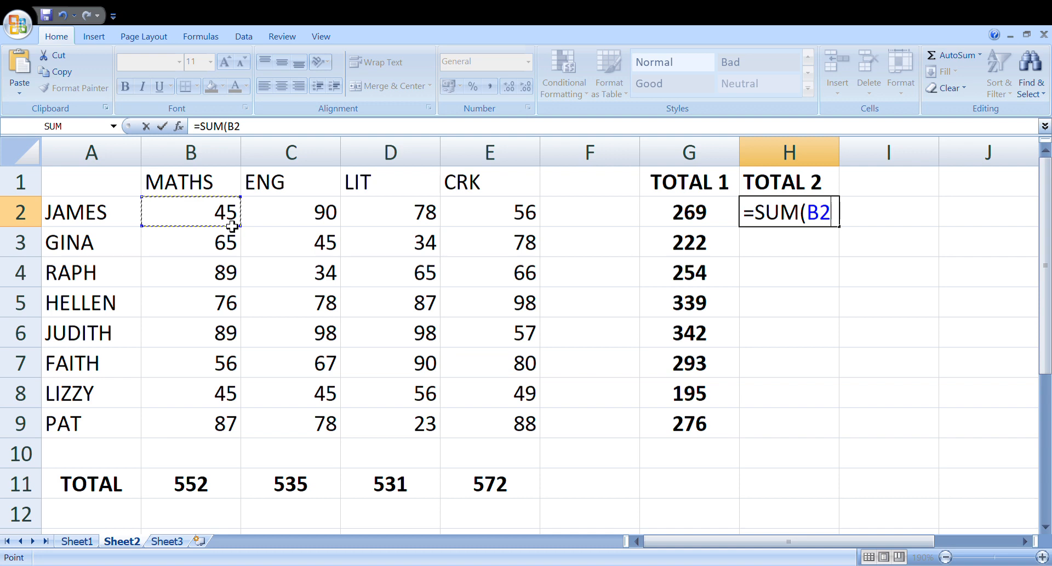
{"action": "key", "text": "F8"}
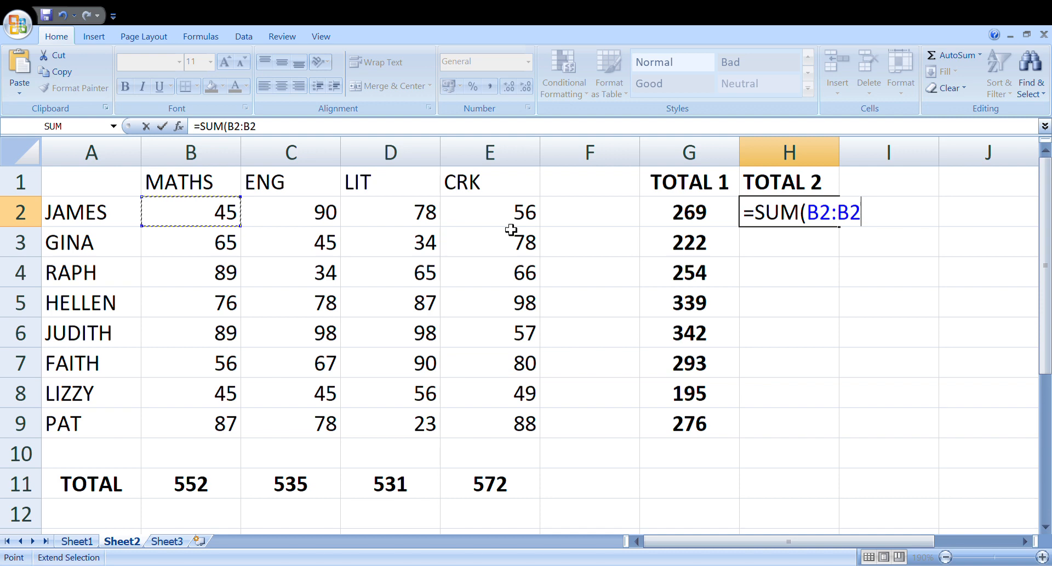
{"action": "key", "text": "Right"}
{"action": "key", "text": "Right"}
{"action": "key", "text": "Right"}
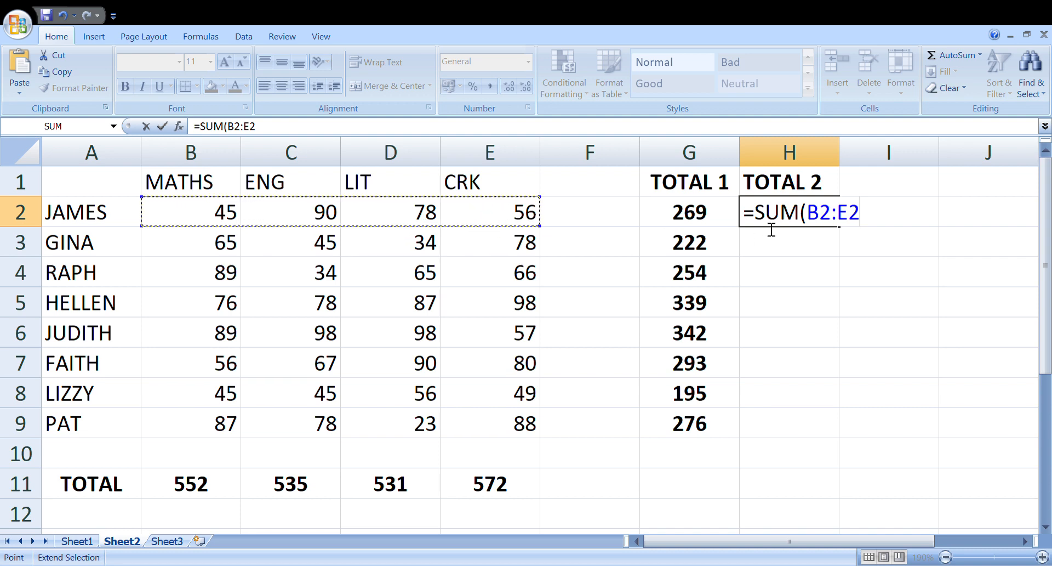
{"action": "key", "text": "Return"}
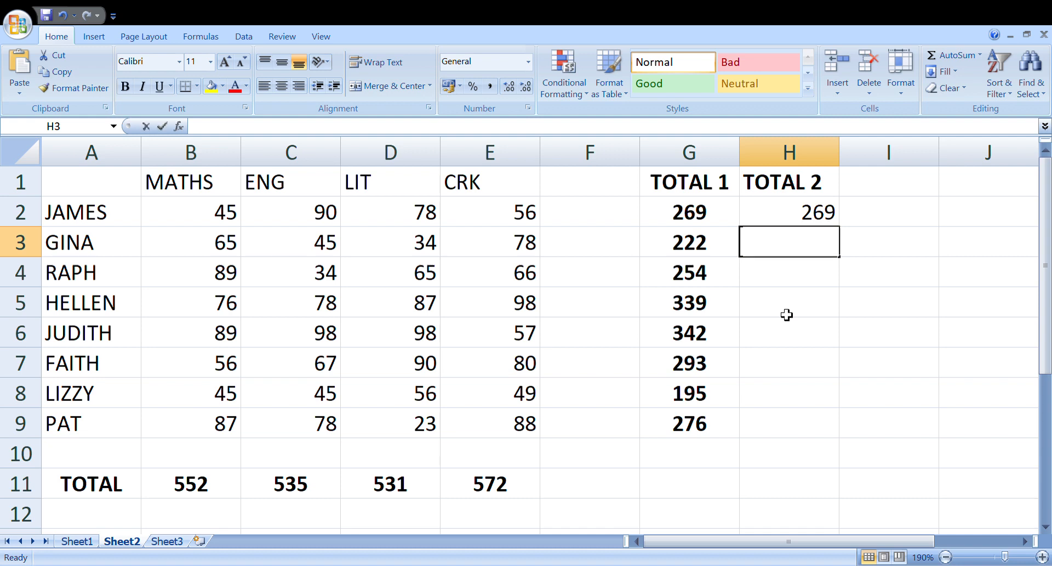
- Total Gina's marks in H3 with the formula =SUM(B3:E3)
{"action": "type", "text": "=SUM("}
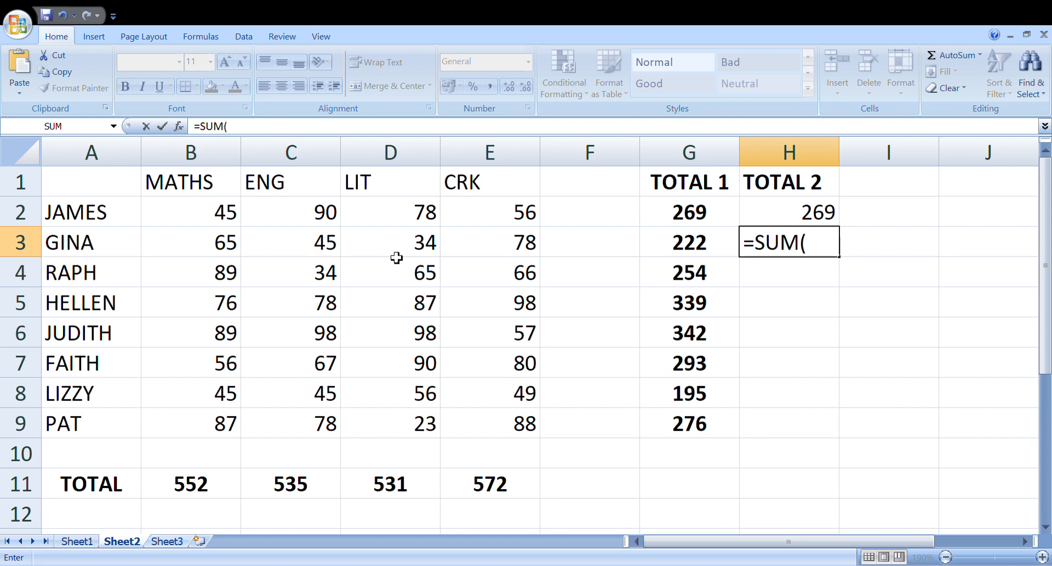
{"action": "left_click", "coordinate": [223, 251]}
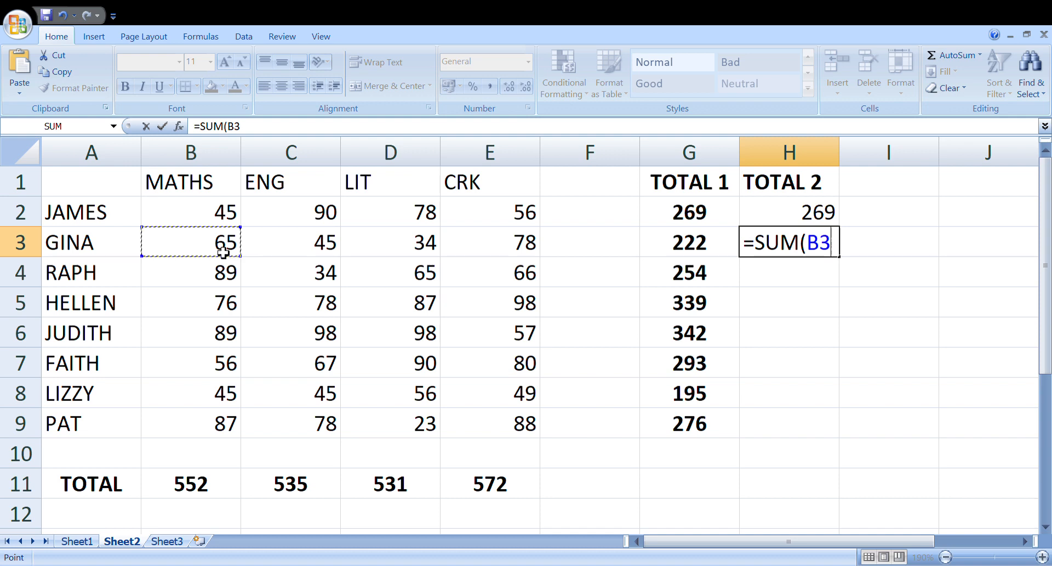
{"action": "key", "text": "F8"}
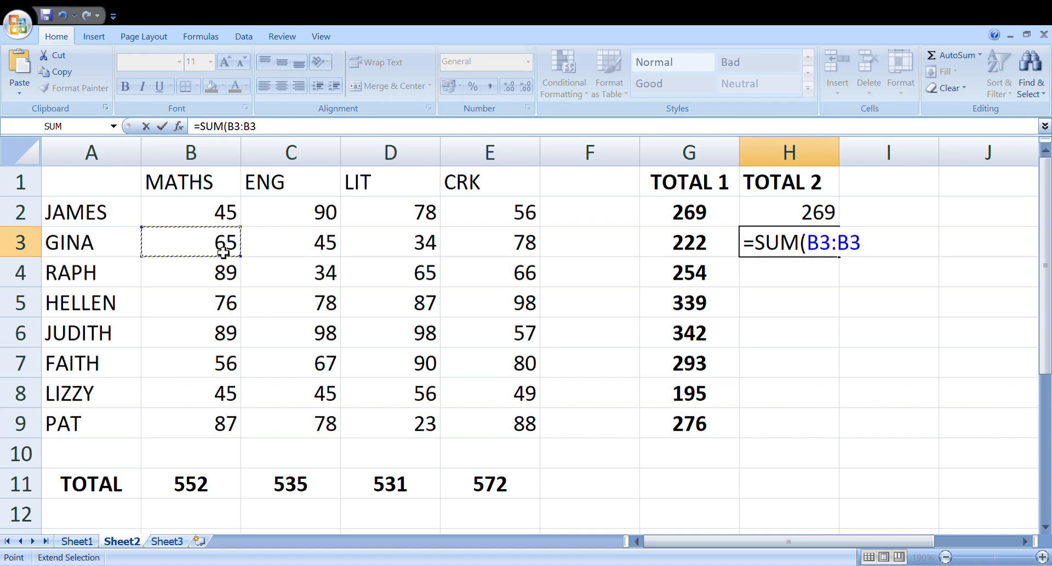
{"action": "left_click", "coordinate": [525, 251]}
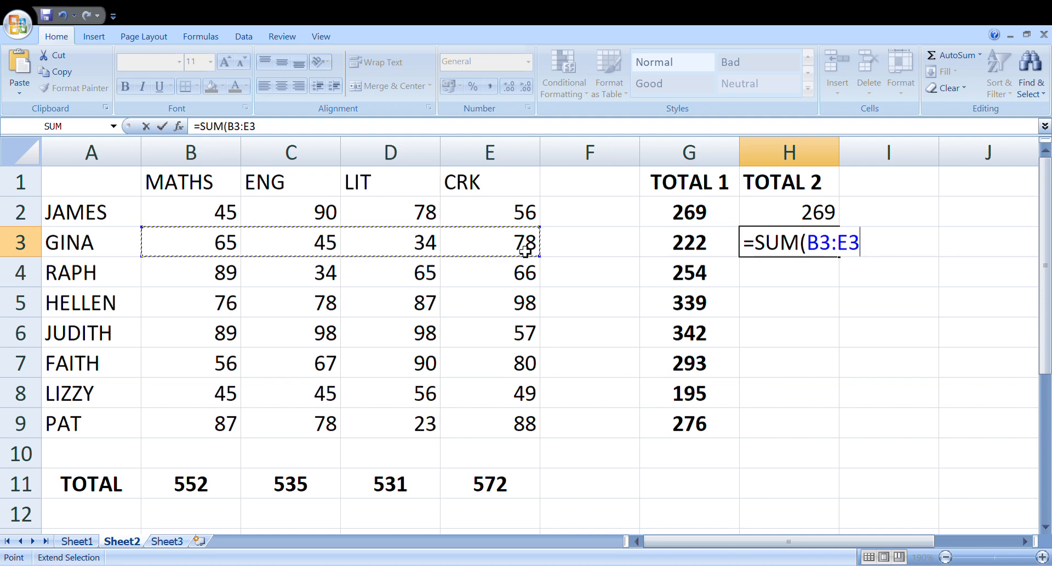
{"action": "key", "text": "Return"}
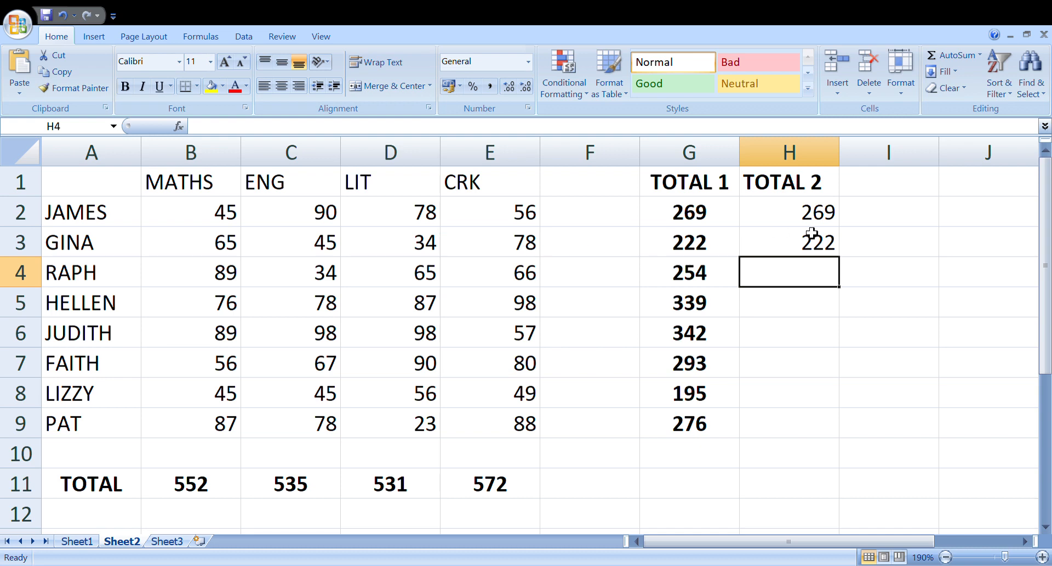
- Fill the SUM formula from H3 down to H9 for the remaining students
{"action": "left_click", "coordinate": [823, 254]}
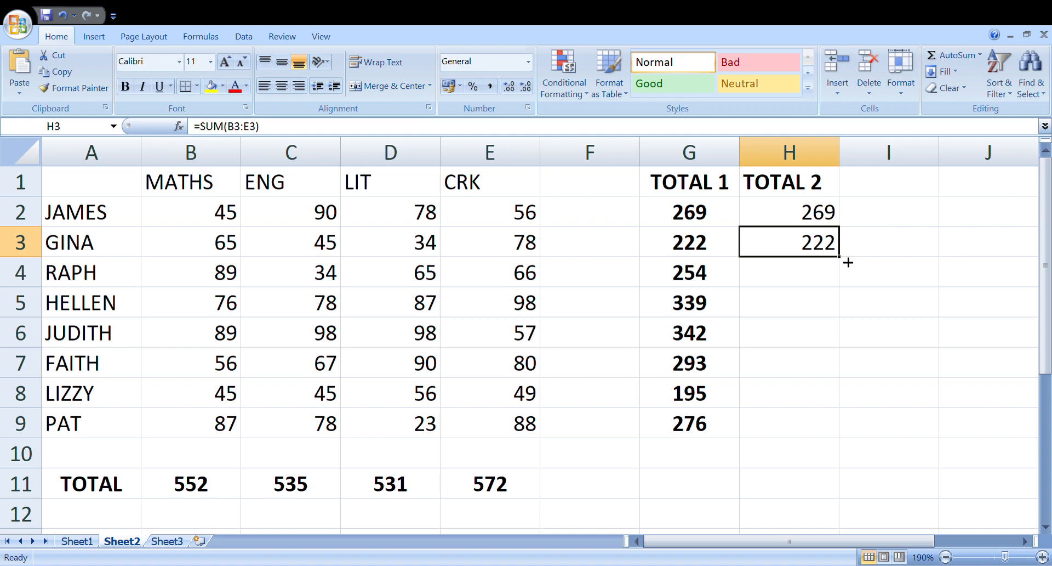
{"action": "left_click_drag", "start_coordinate": [848, 262], "coordinate": [848, 263]}
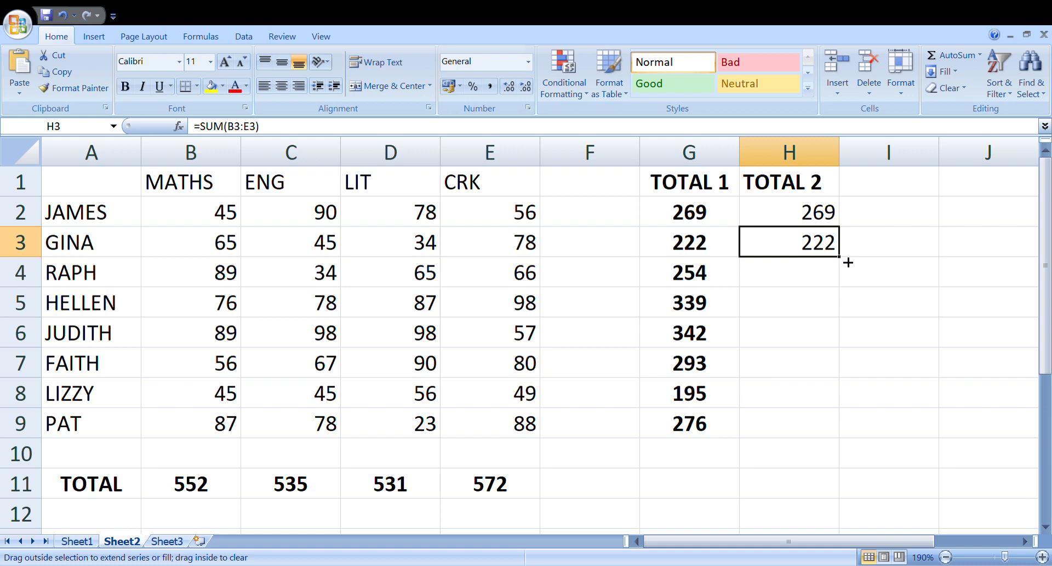
{"action": "left_click_drag", "start_coordinate": [848, 263], "coordinate": [830, 444]}
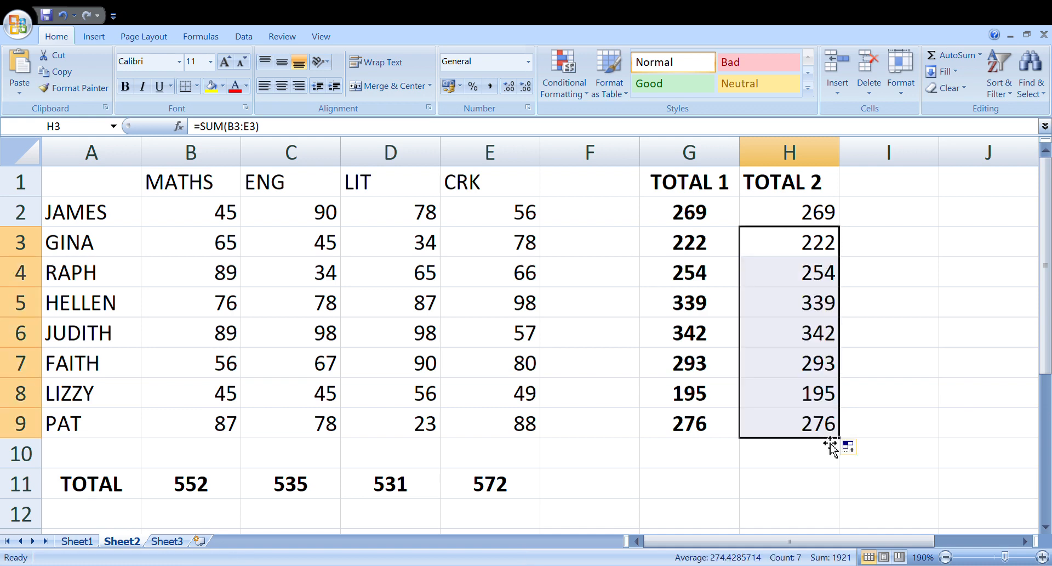
- Centre the contents of column H horizontally and vertically and make the whole column bold
{"action": "left_click", "coordinate": [801, 163]}
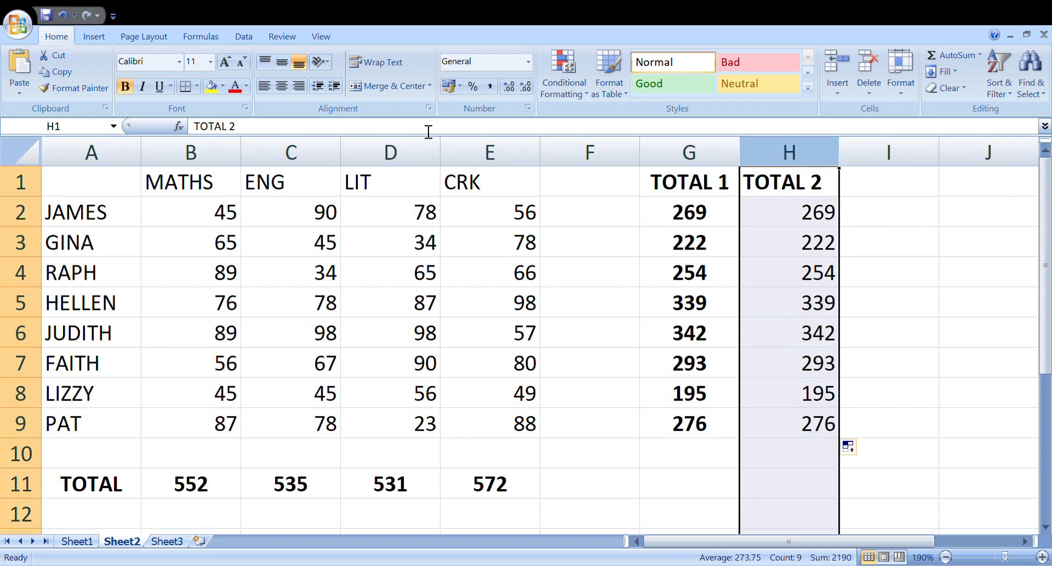
{"action": "left_click", "coordinate": [282, 87]}
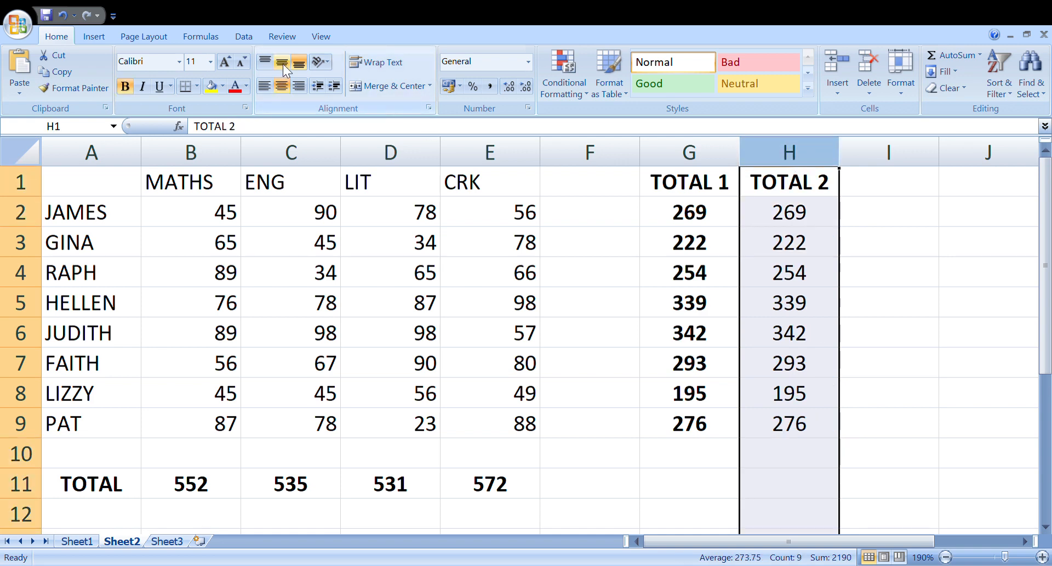
{"action": "left_click", "coordinate": [283, 64]}
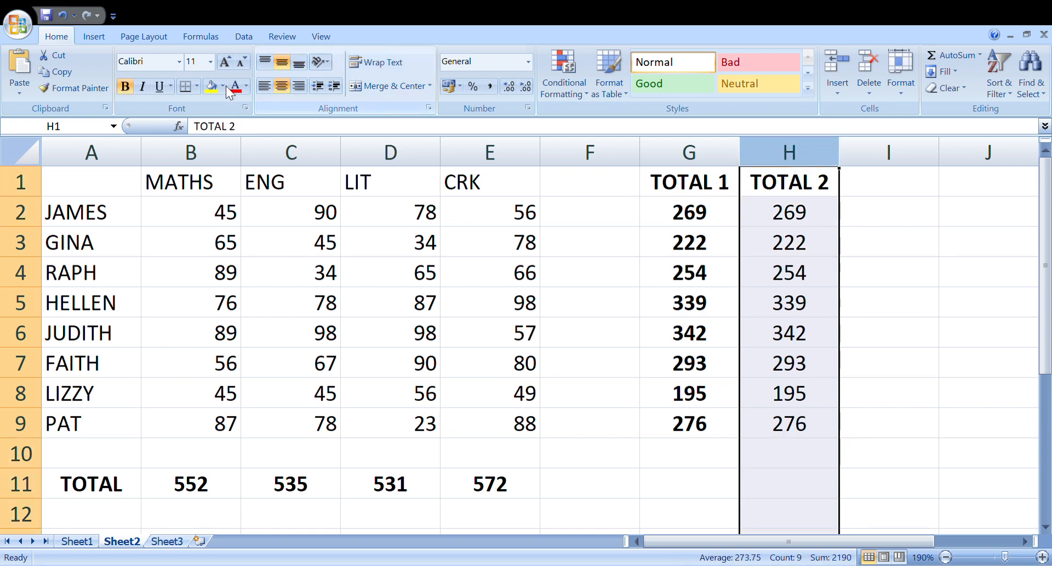
{"action": "left_click", "coordinate": [127, 87]}
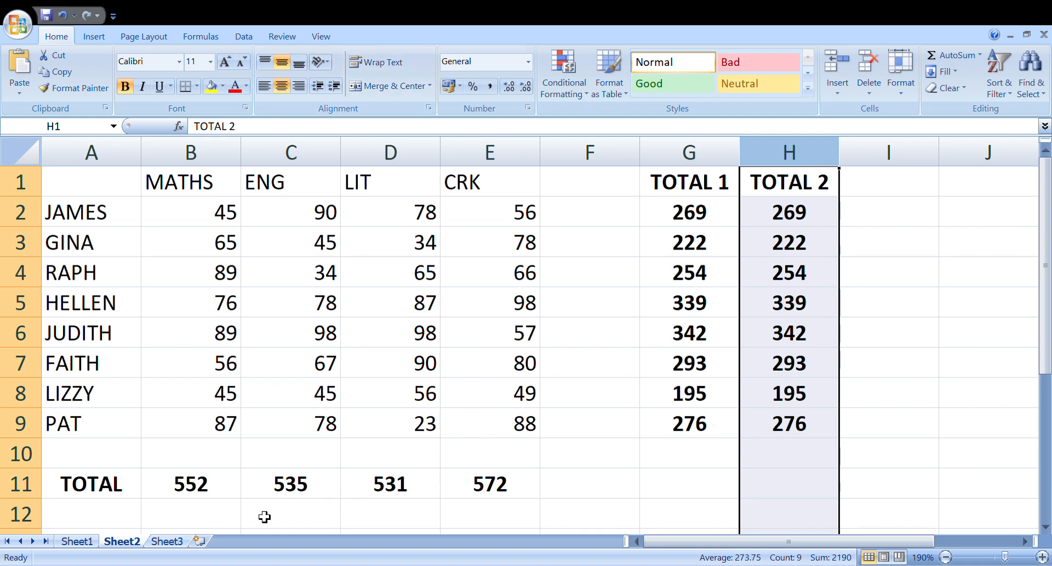
- Change the row label in A11 to TOTAL 1 and select that cell again
{"action": "left_click", "coordinate": [130, 490]}
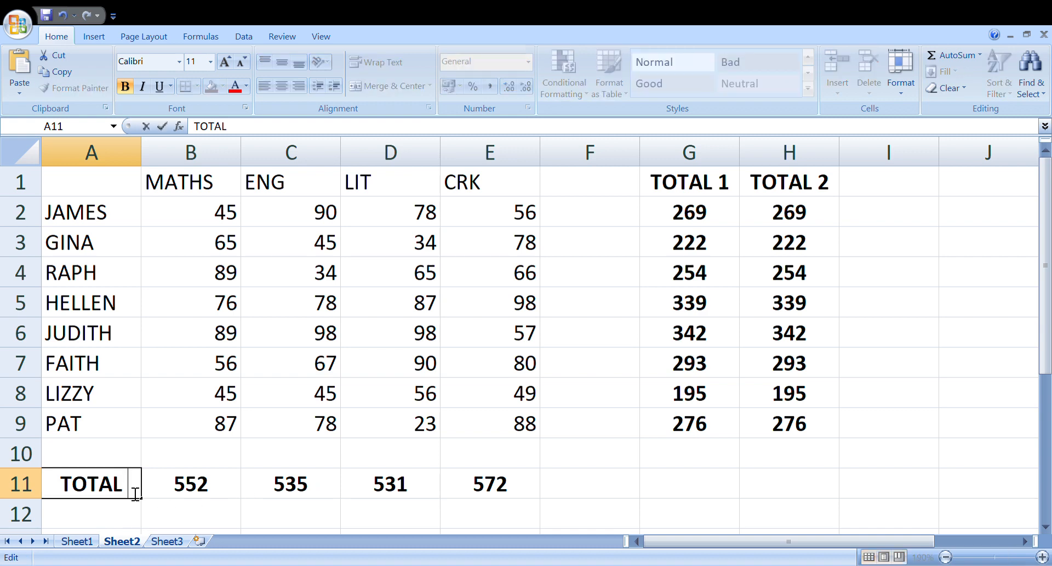
{"action": "type", "text": "1"}
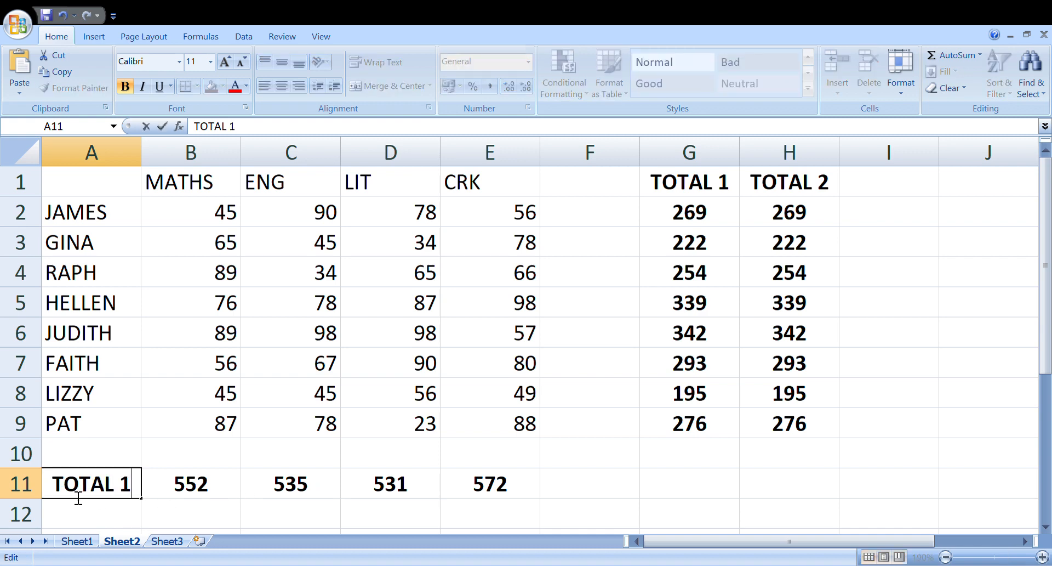
{"action": "key", "text": "Return"}
{"action": "left_click_drag", "start_coordinate": [87, 521], "coordinate": [94, 495]}
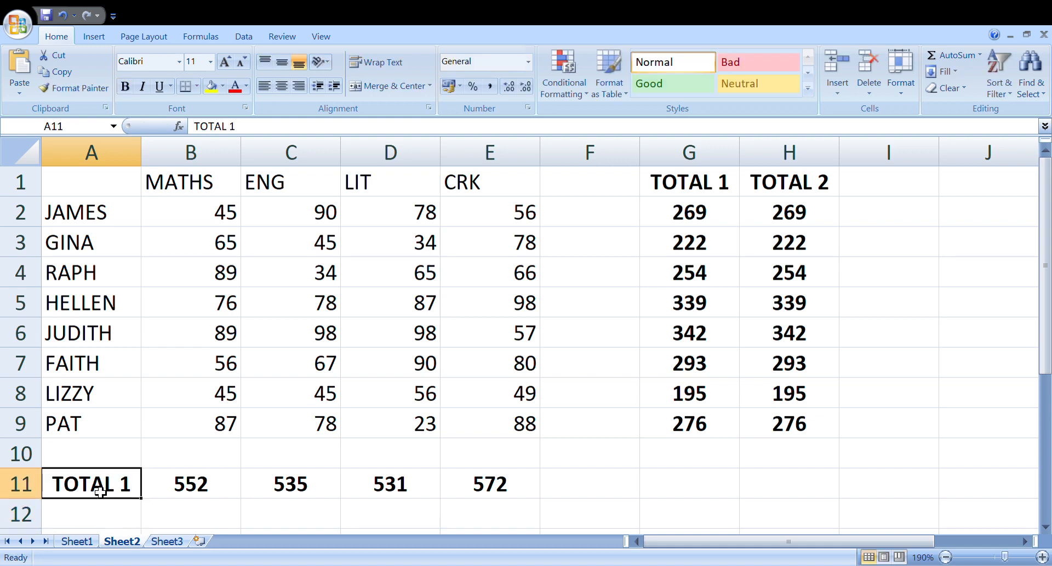
- Copy the label in A11 to A12 and change the copy to TOTAL 2
{"action": "key", "text": "ctrl+c"}
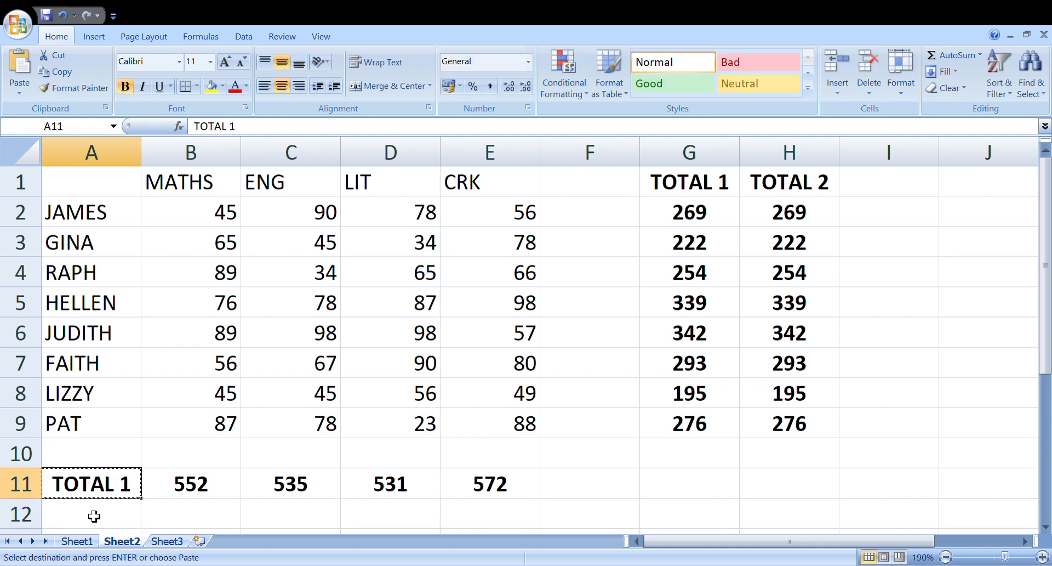
{"action": "left_click", "coordinate": [93, 516]}
{"action": "key", "text": "ctrl+v"}
{"action": "double_click", "coordinate": [91, 515]}
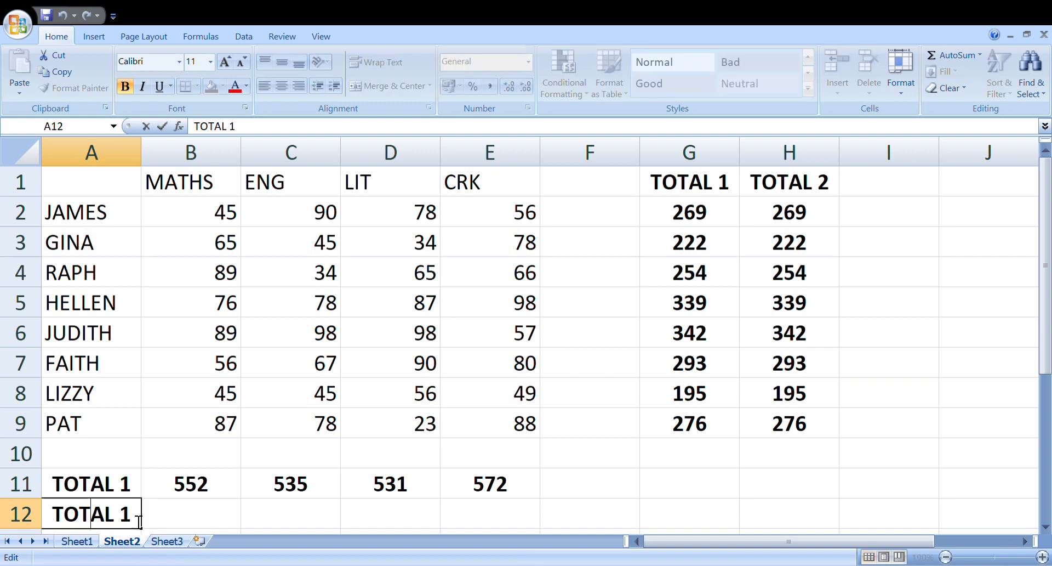
{"action": "double_click", "coordinate": [127, 517]}
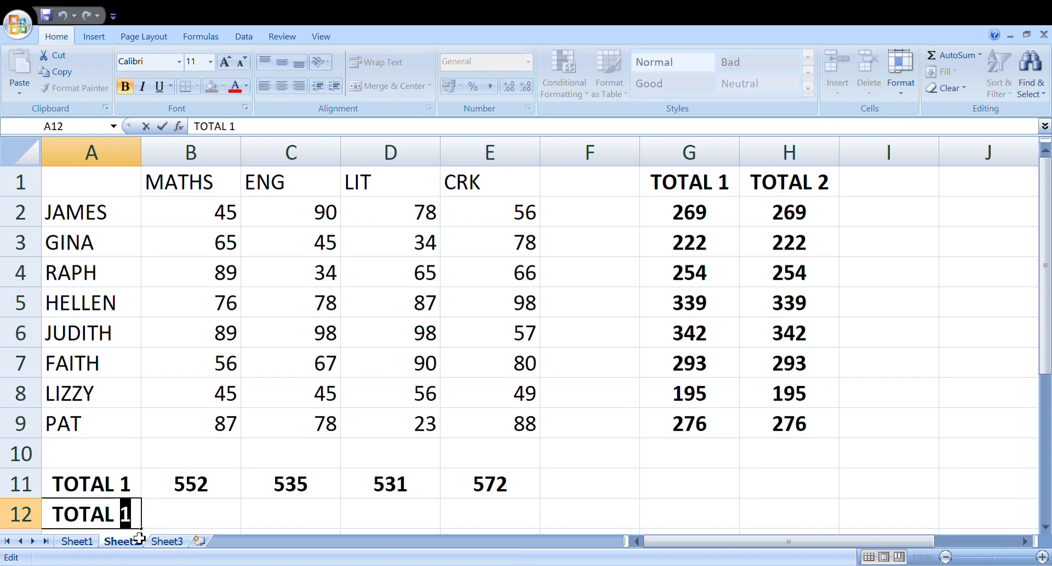
{"action": "type", "text": "2"}
{"action": "key", "text": "Tab"}
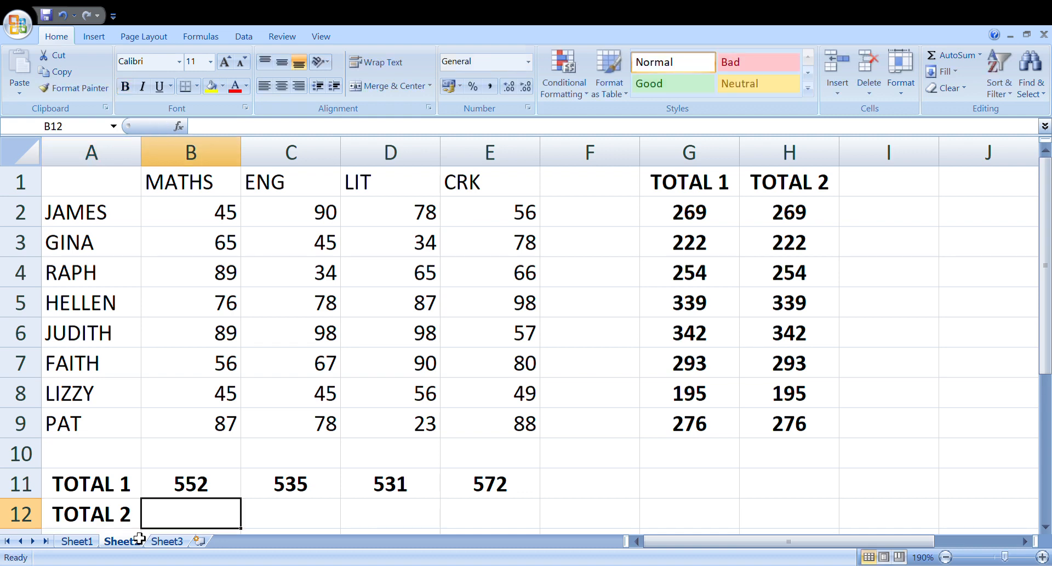
- Total the MATHS marks in B12 with the formula =SUM(B2:B9)
{"action": "type", "text": "=SUM"}
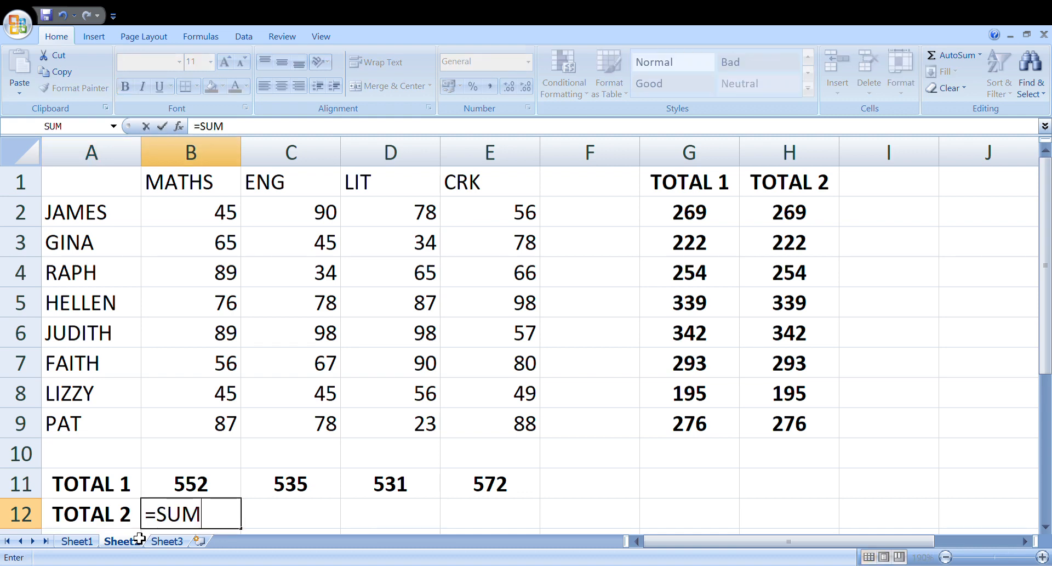
{"action": "type", "text": "("}
{"action": "left_click", "coordinate": [213, 219]}
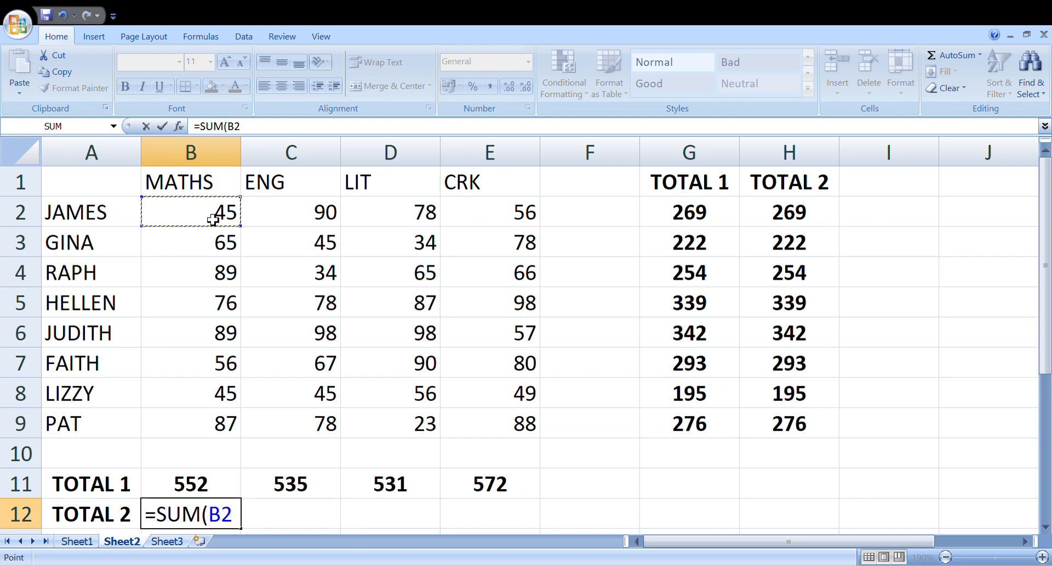
{"action": "key", "text": "F8"}
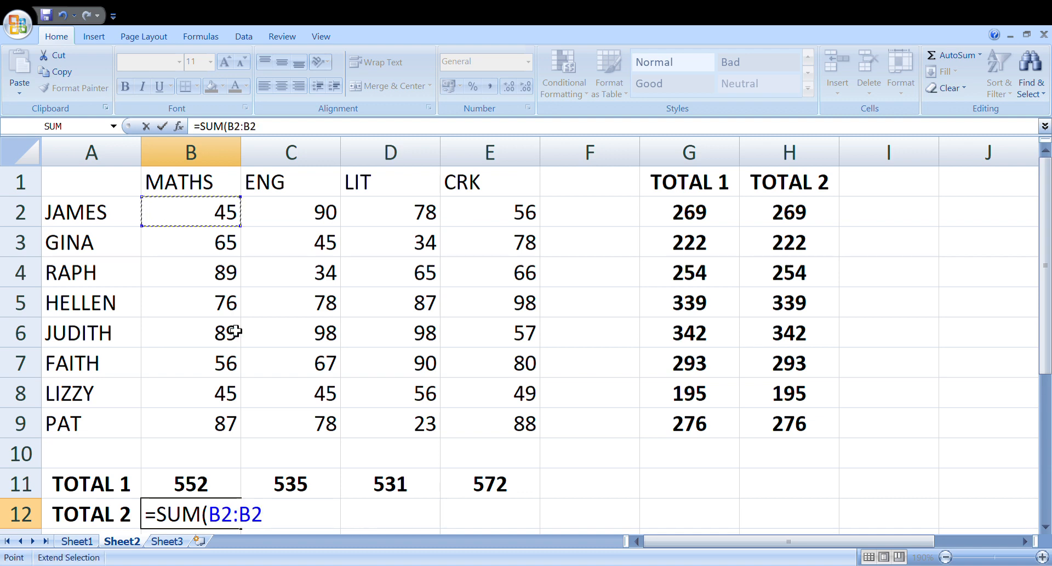
{"action": "left_click", "coordinate": [213, 424]}
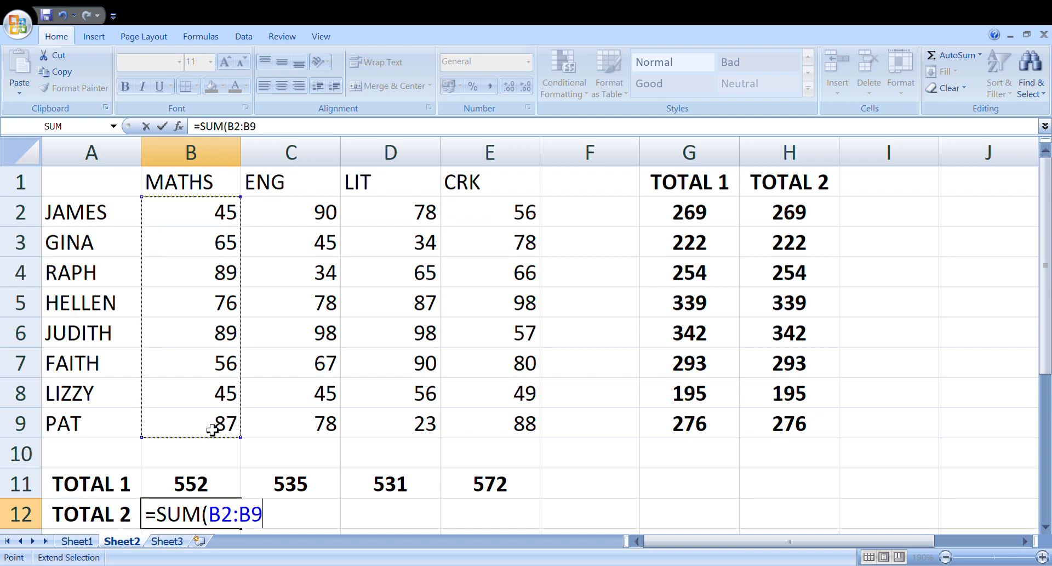
{"action": "type", "text": ")"}
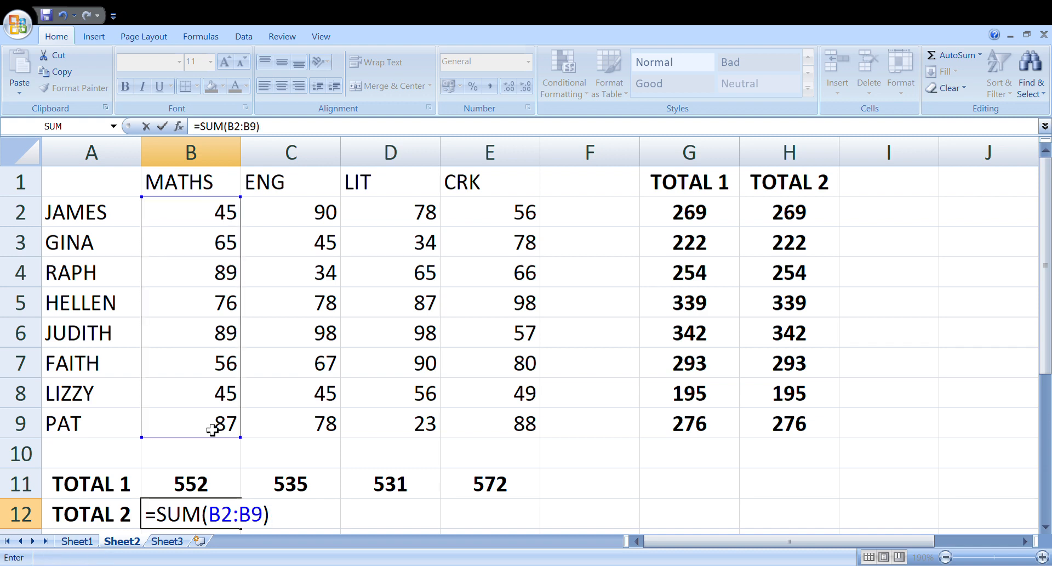
{"action": "key", "text": "Return"}
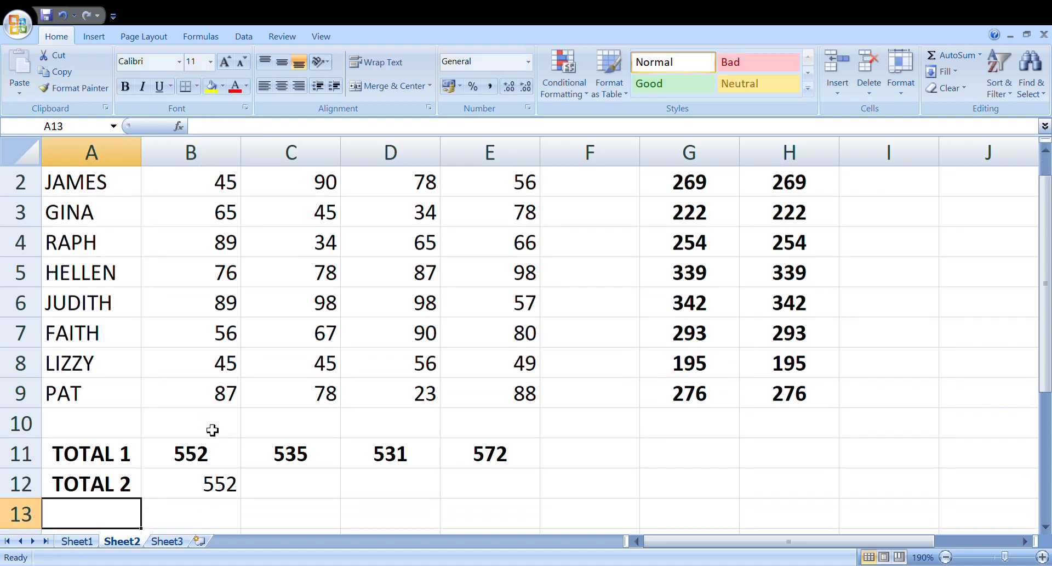
- Centre B12 horizontally and vertically and fill its SUM formula across to E12 for the remaining subjects
{"action": "left_click", "coordinate": [1044, 153]}
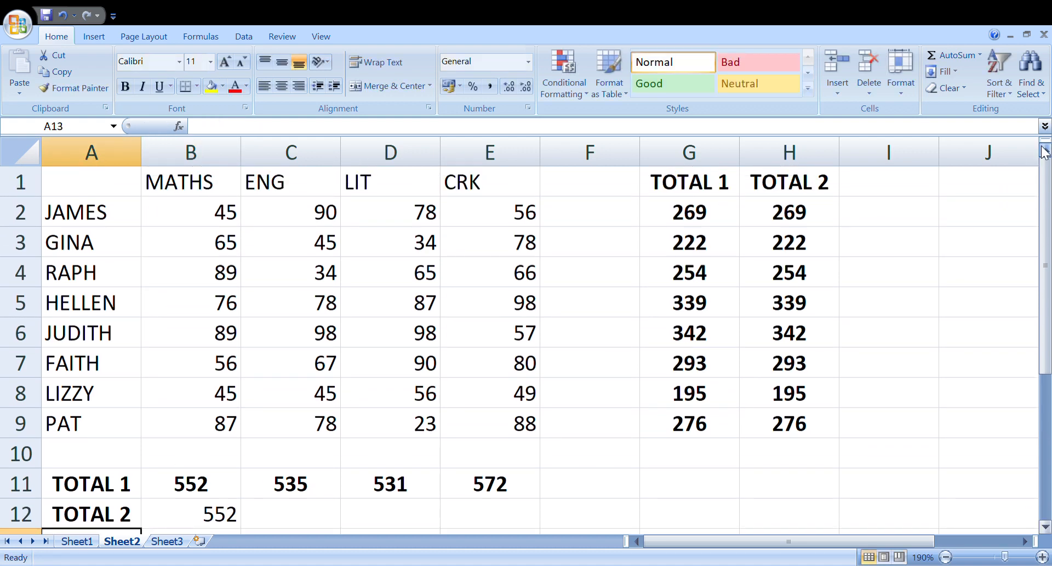
{"action": "left_click", "coordinate": [946, 556]}
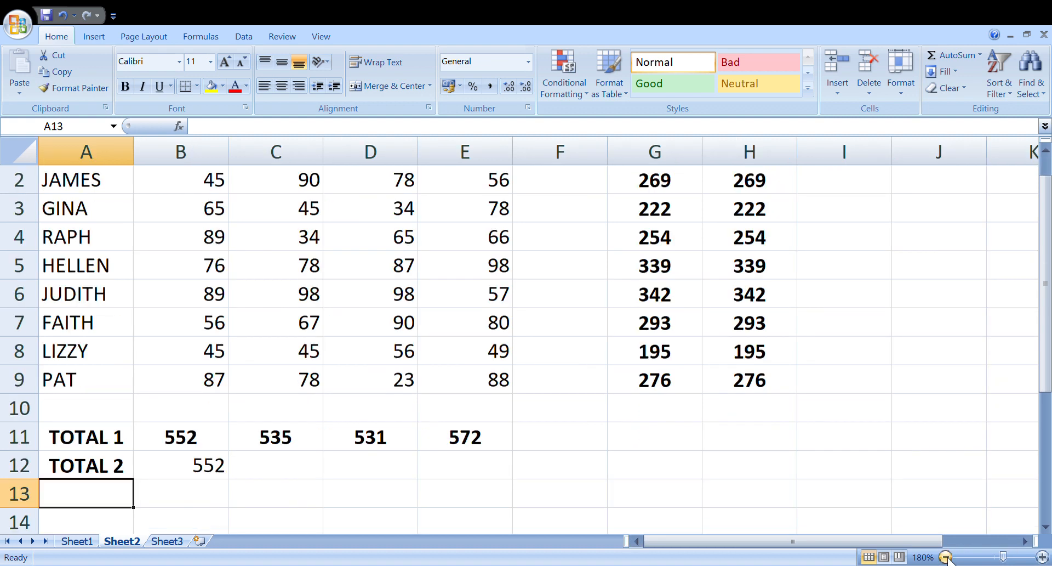
{"action": "left_click", "coordinate": [218, 475]}
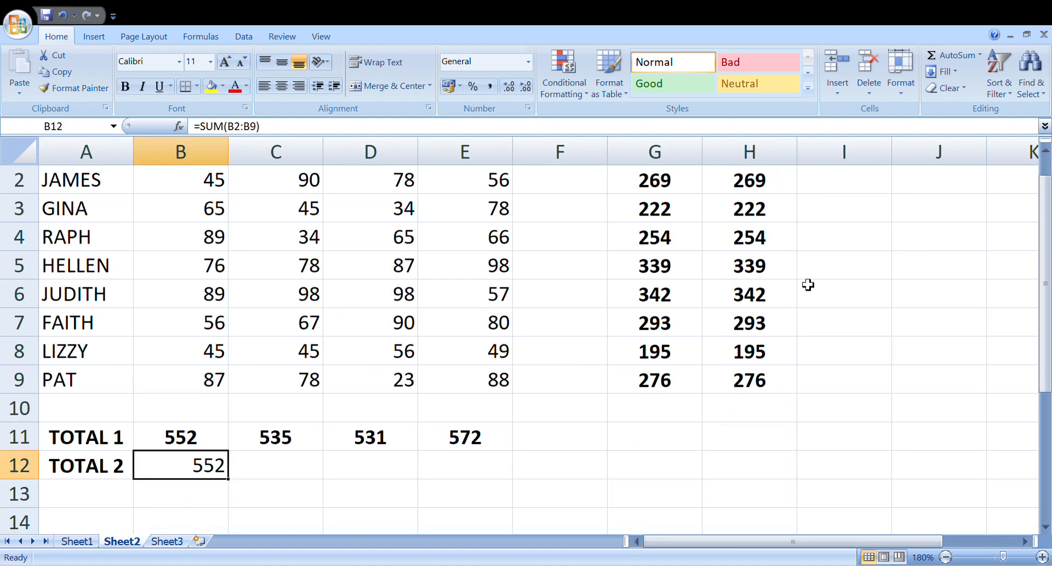
{"action": "left_click", "coordinate": [1045, 151]}
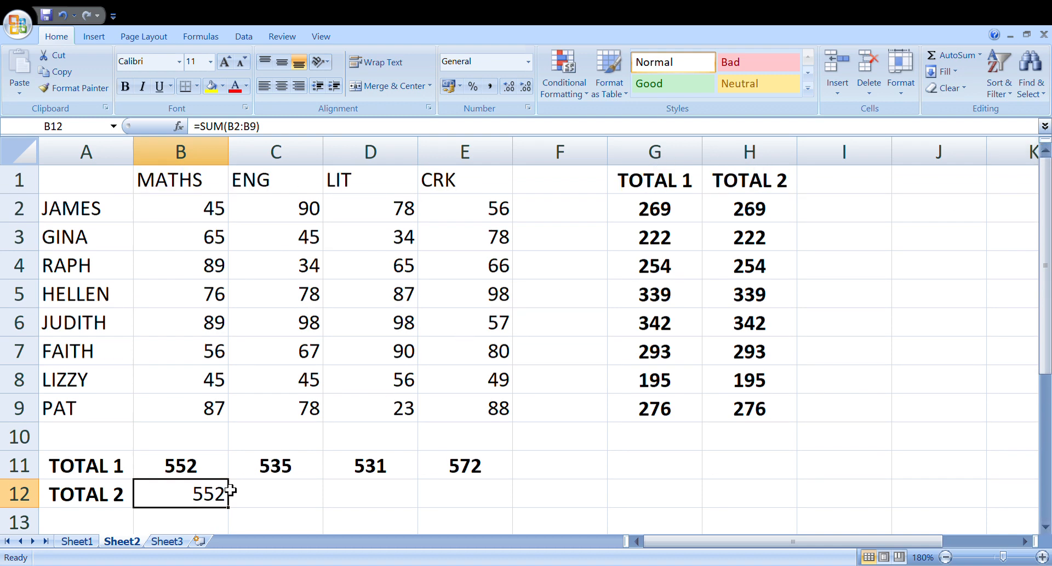
{"action": "left_click", "coordinate": [282, 85]}
{"action": "left_click", "coordinate": [284, 67]}
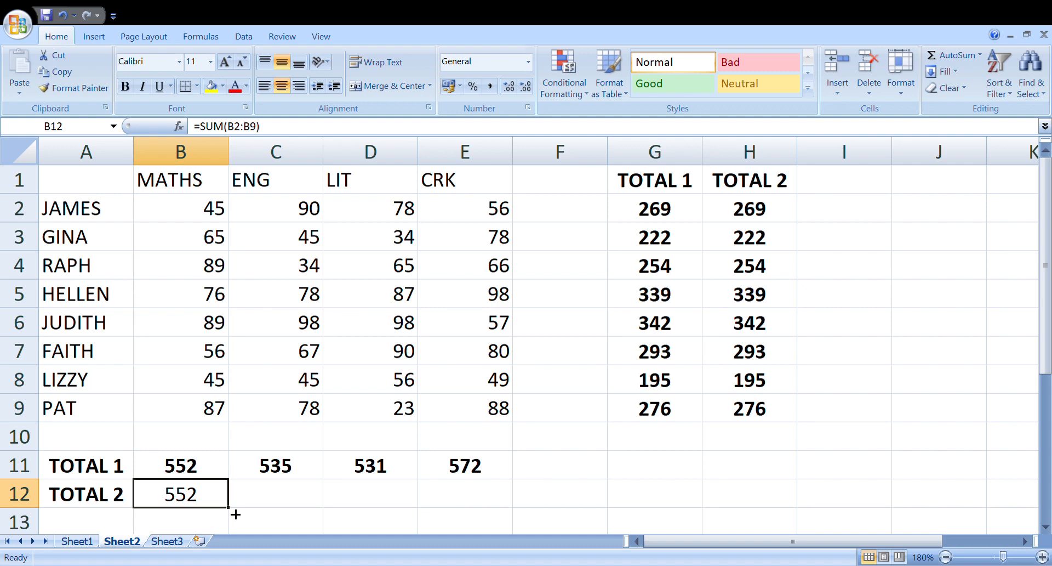
{"action": "left_click_drag", "start_coordinate": [236, 513], "coordinate": [500, 508]}
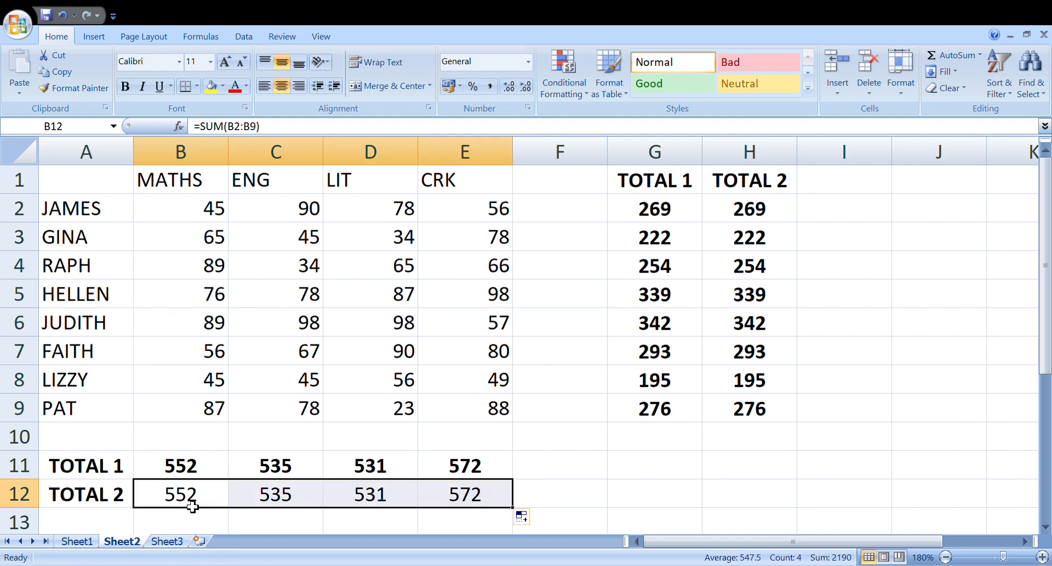
- Make the whole of row 12 bold and deselect the row
{"action": "left_click", "coordinate": [37, 507]}
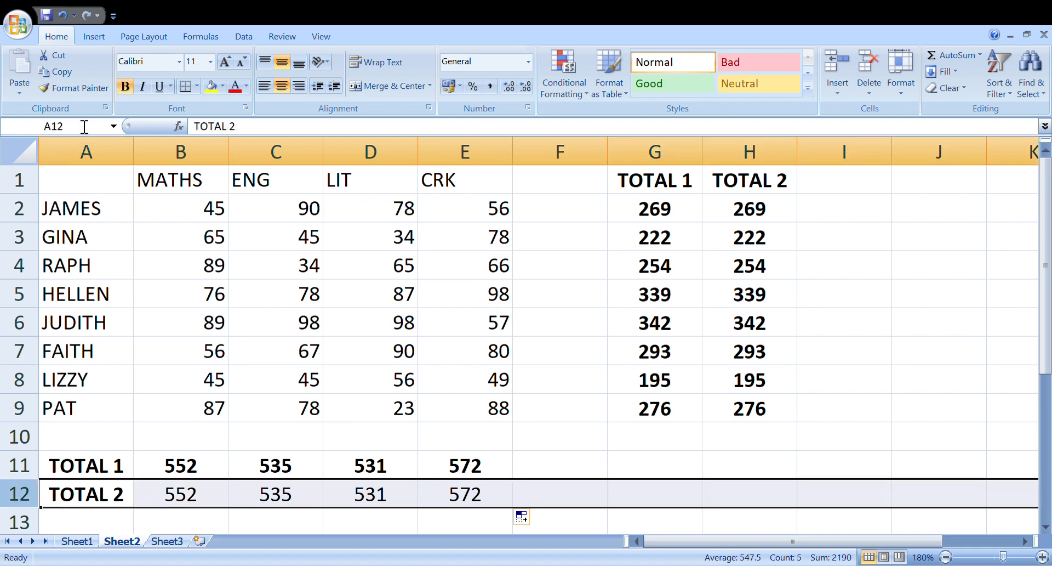
{"action": "left_click", "coordinate": [126, 91]}
{"action": "left_click", "coordinate": [126, 91]}
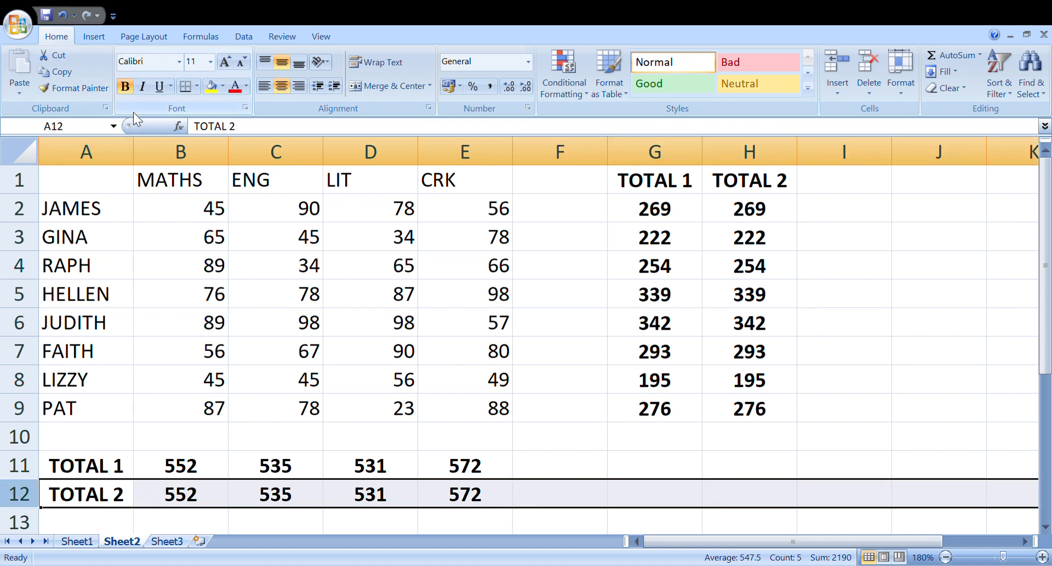
{"action": "left_click", "coordinate": [552, 464]}
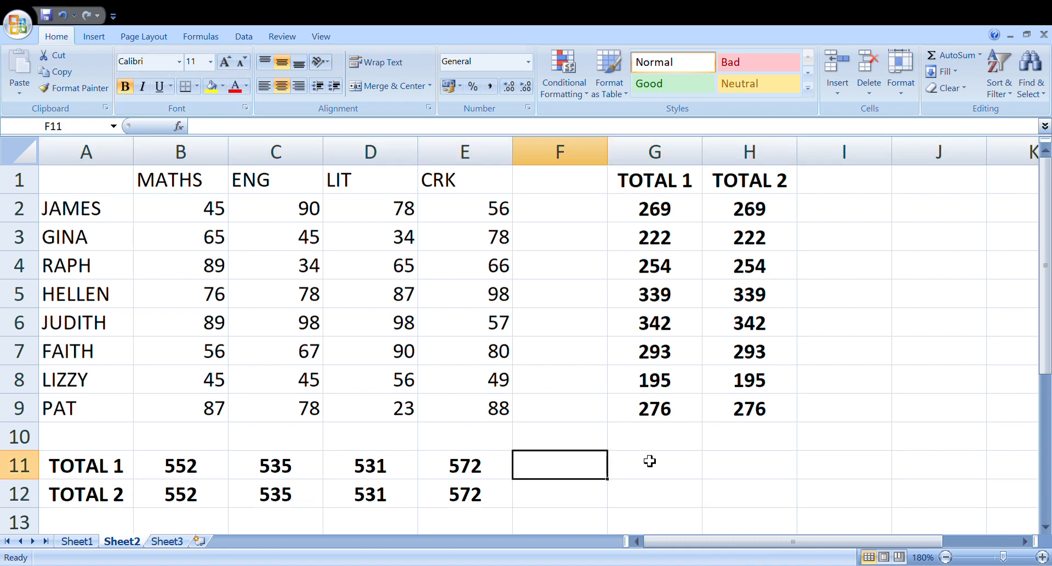
{"action": "left_click", "coordinate": [668, 495]}
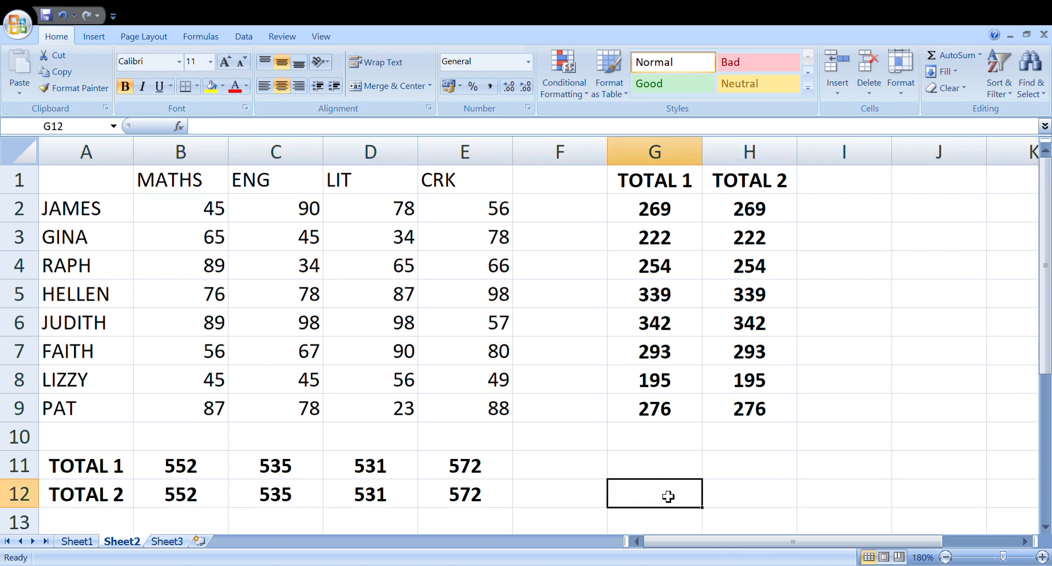
- Total all students' marks across every subject in F10 with the formula =SUM(B2:E9) and make the cell bold
{"action": "left_click", "coordinate": [560, 442]}
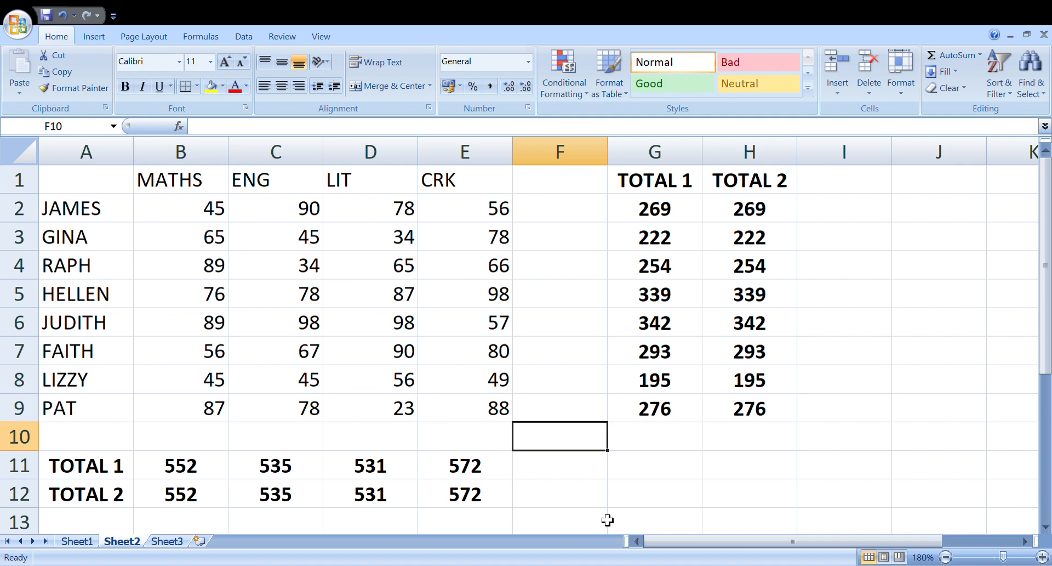
{"action": "type", "text": "="}
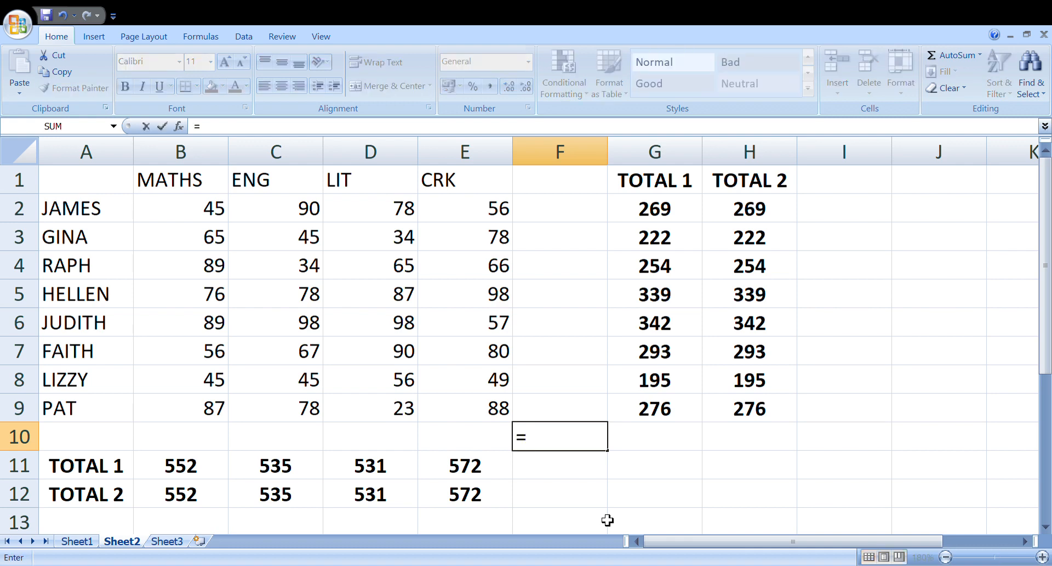
{"action": "type", "text": "SUM"}
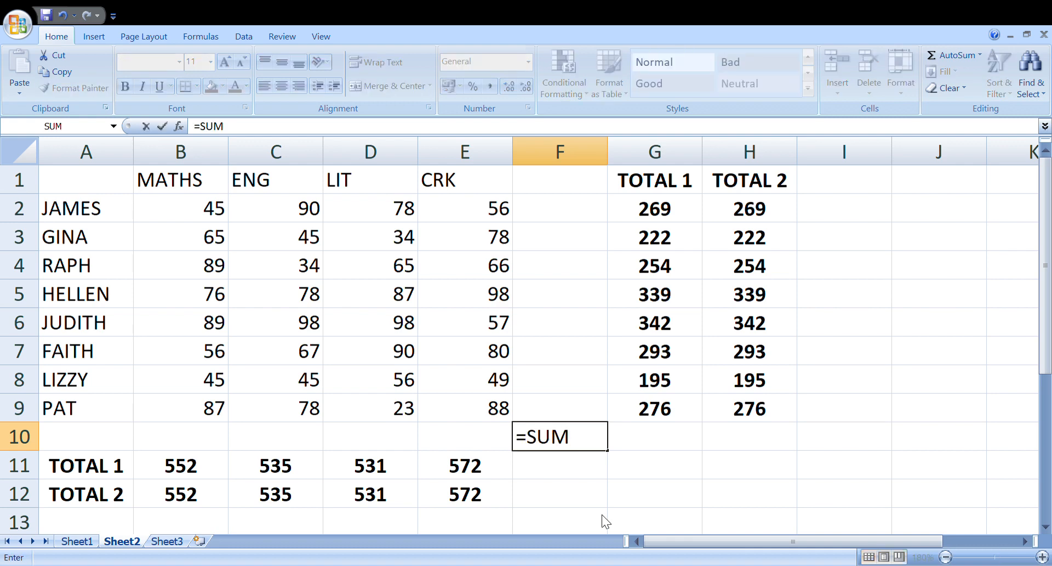
{"action": "type", "text": "("}
{"action": "left_click", "coordinate": [194, 210]}
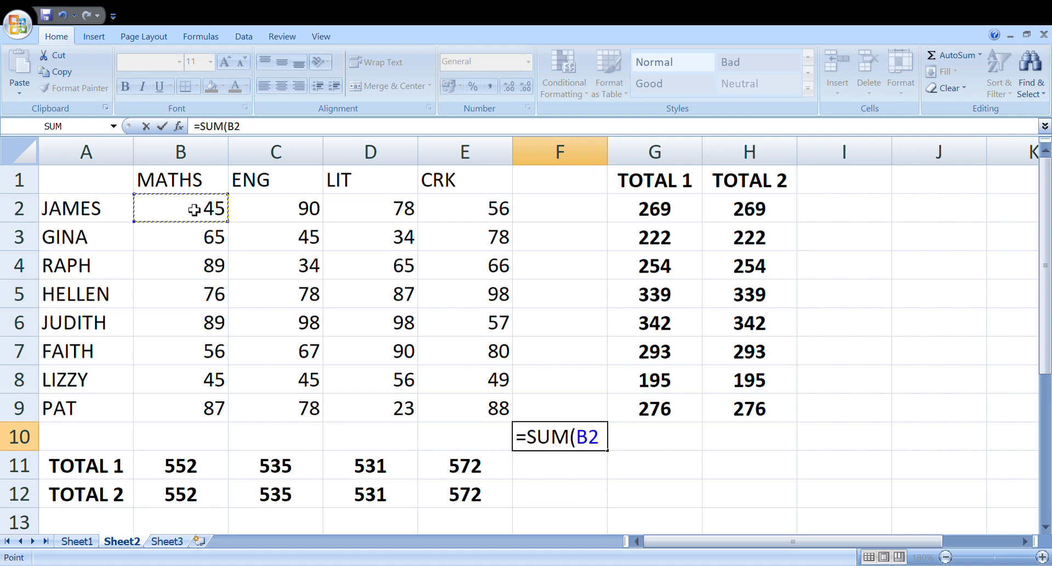
{"action": "key", "text": "F8"}
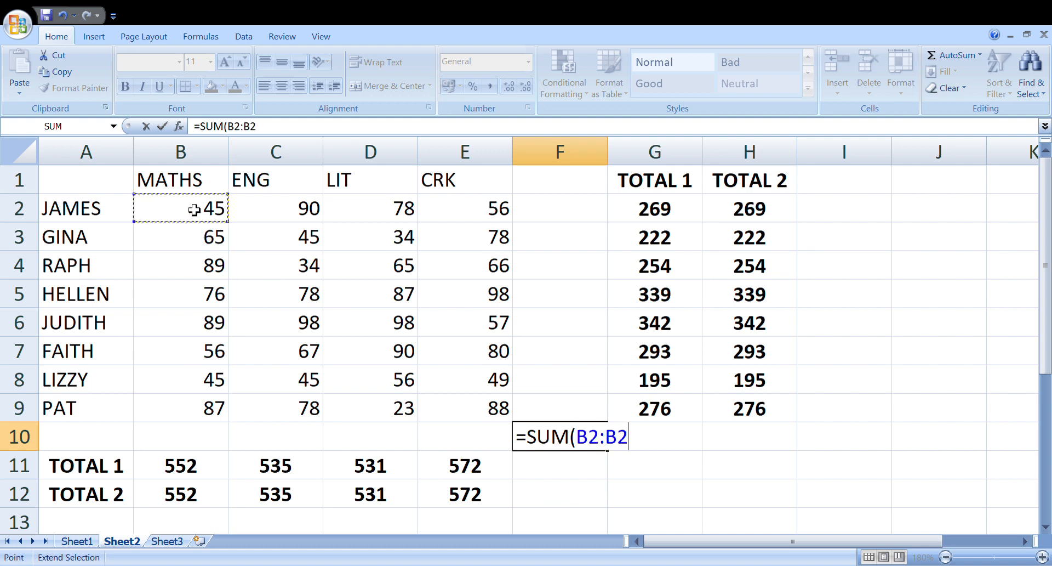
{"action": "left_click", "coordinate": [498, 412]}
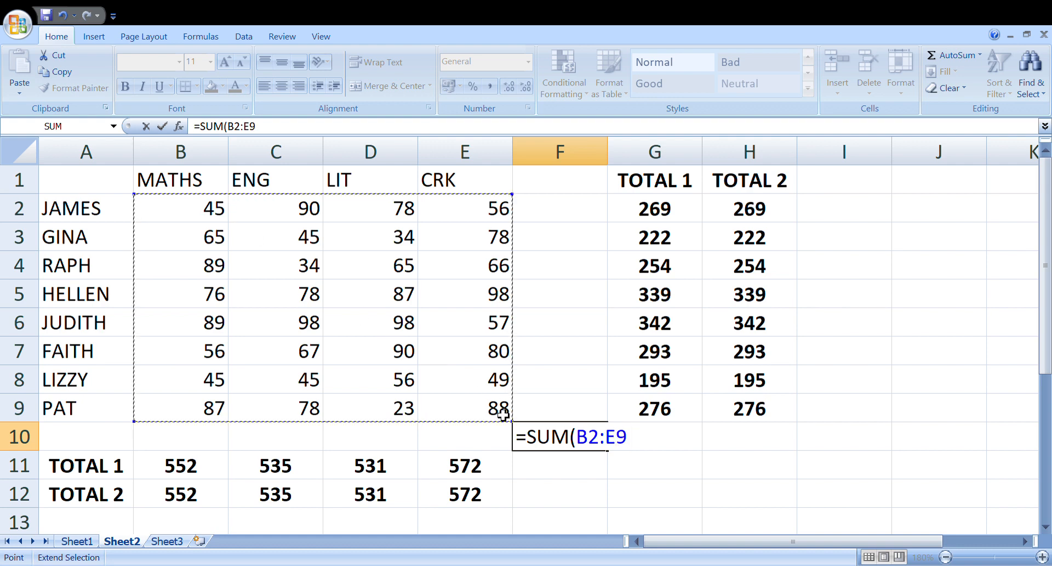
{"action": "type", "text": ")"}
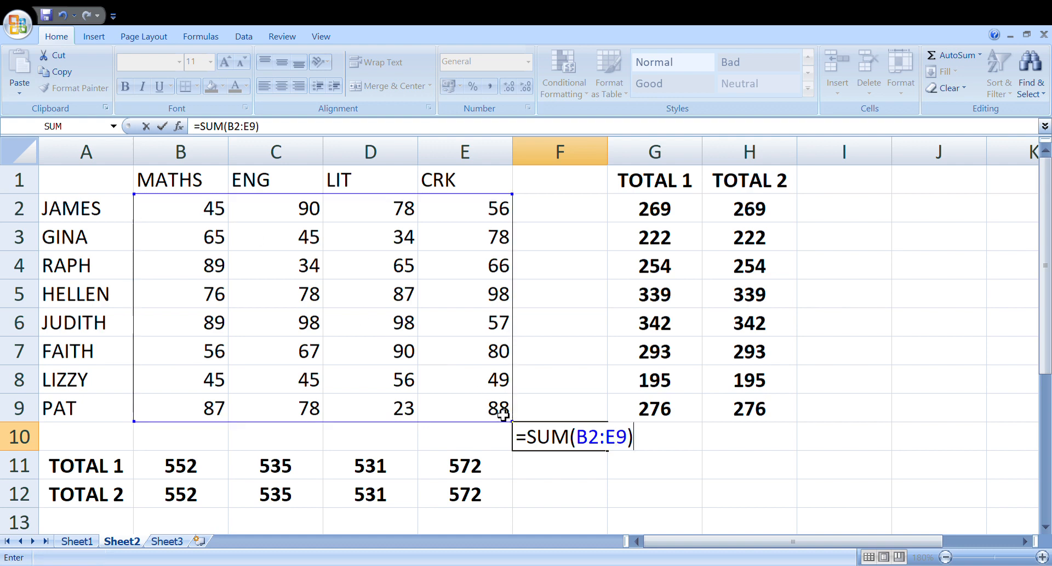
{"action": "key", "text": "Return"}
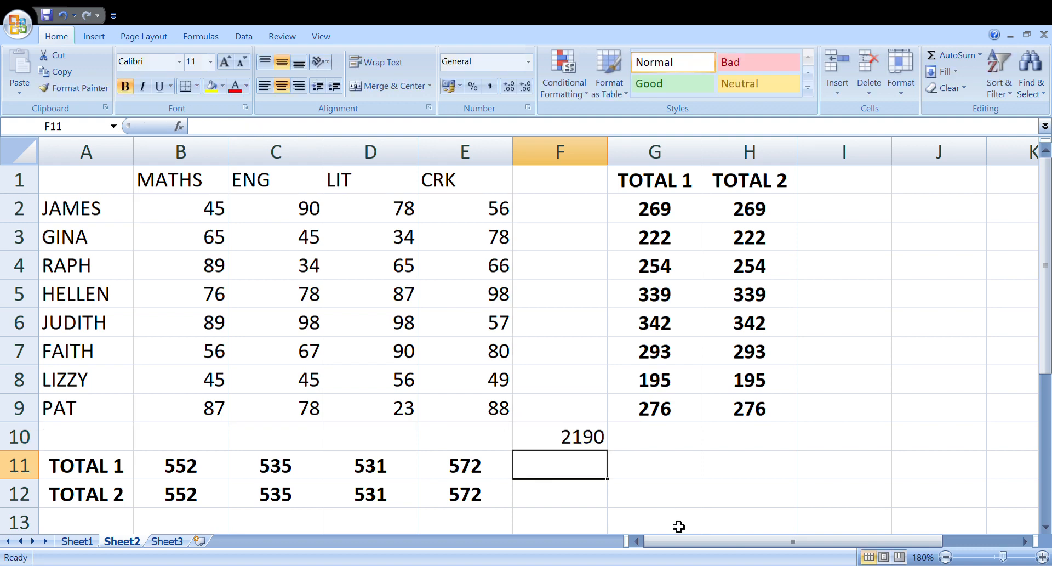
{"action": "left_click", "coordinate": [588, 441]}
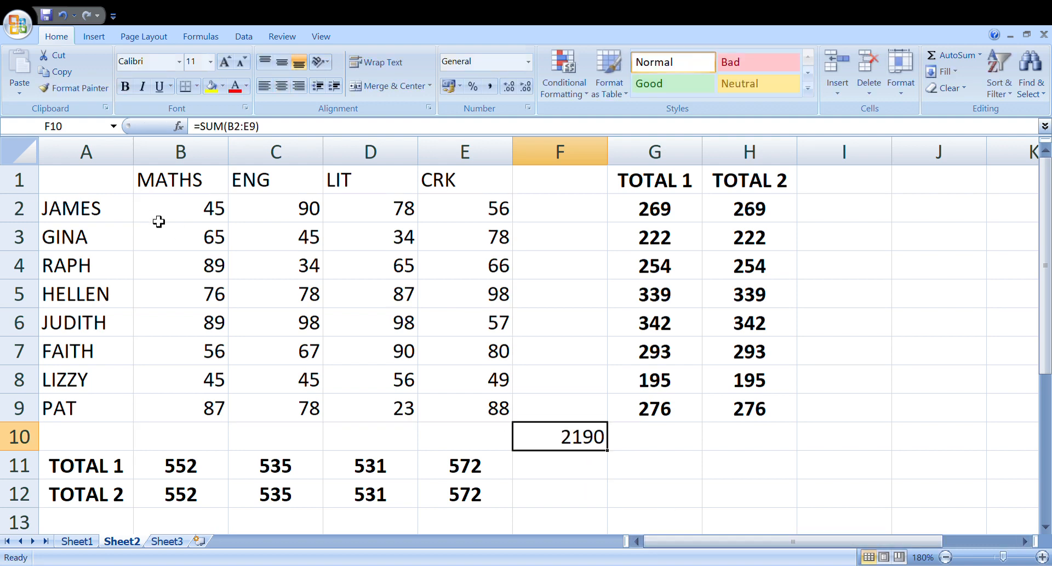
{"action": "left_click", "coordinate": [126, 87]}
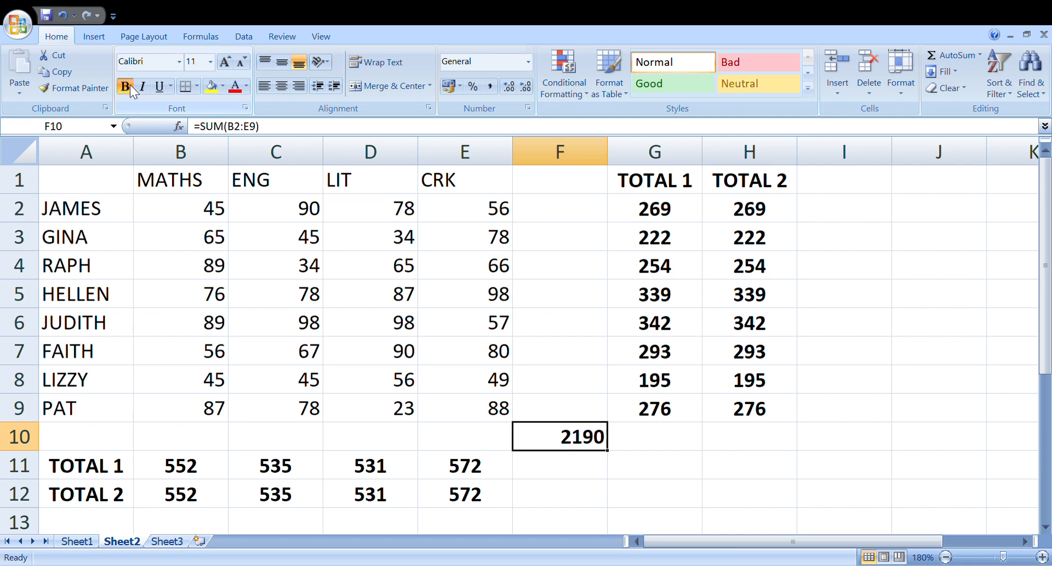